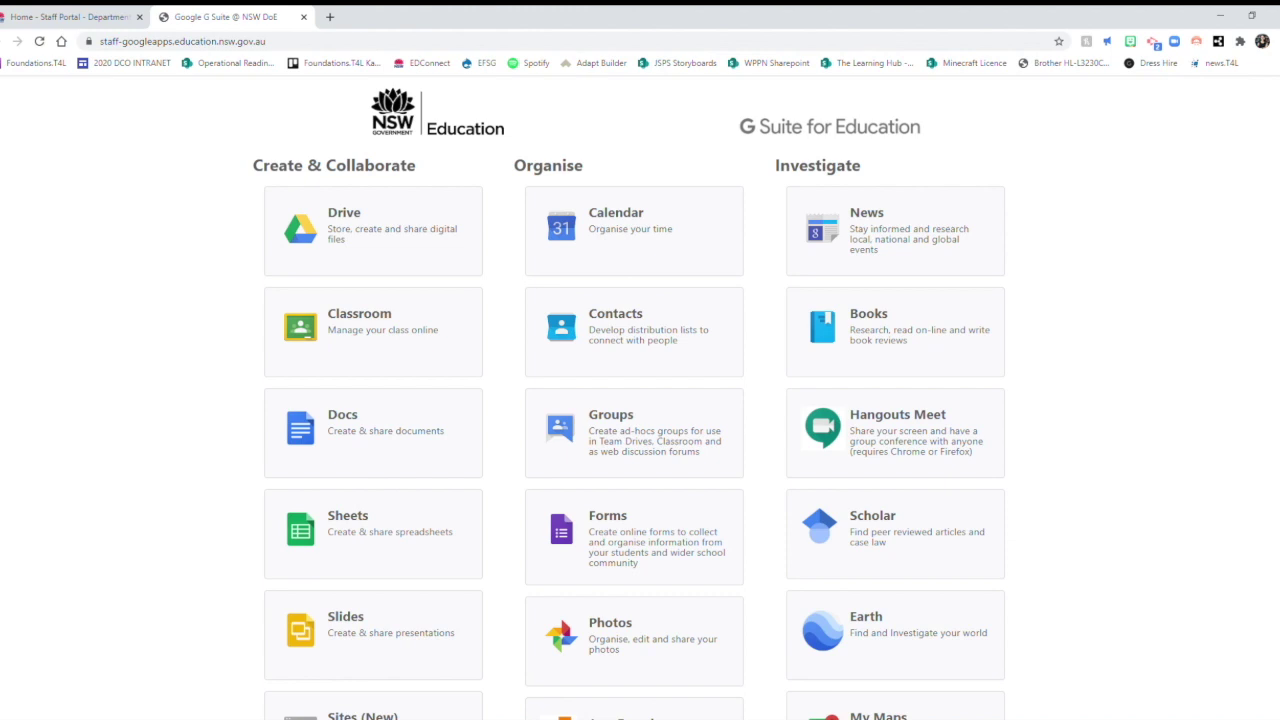
Scroll down the G Suite for Education portal to reach the Sites (New) tile.
scroll(629, 398, "down", 2)
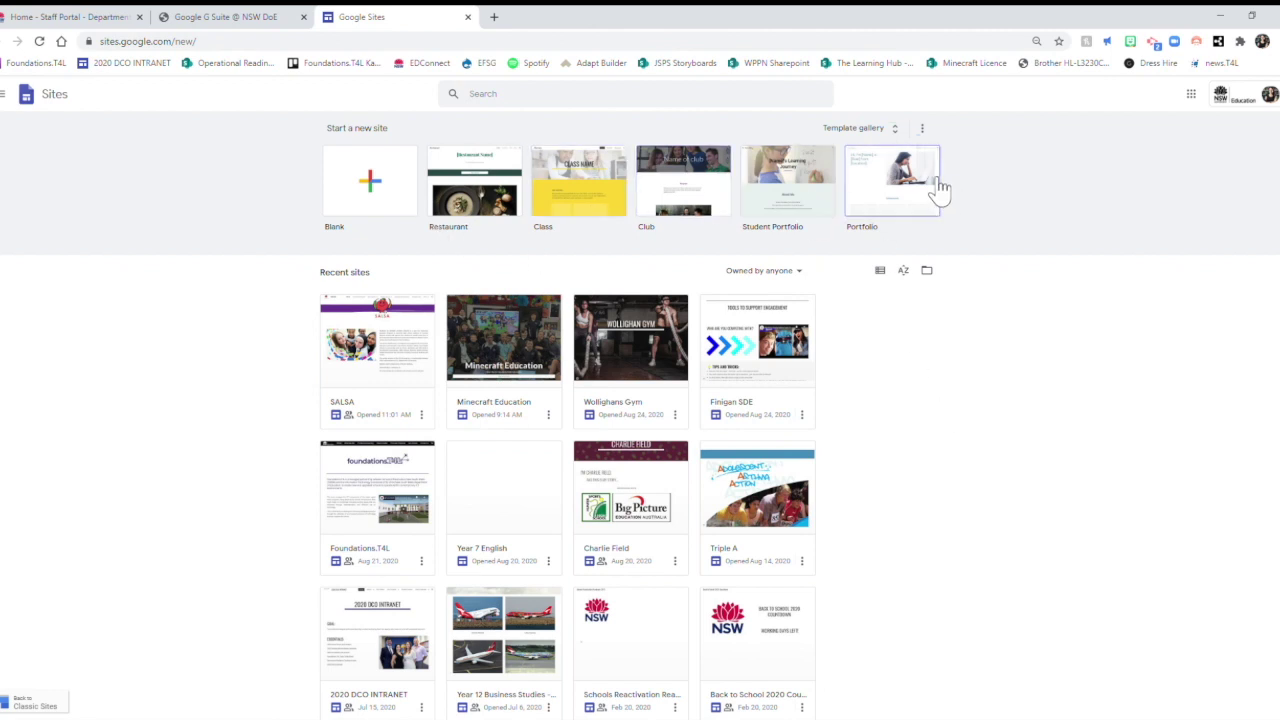
Start a new site from the Blank template.
left_click(403, 190)
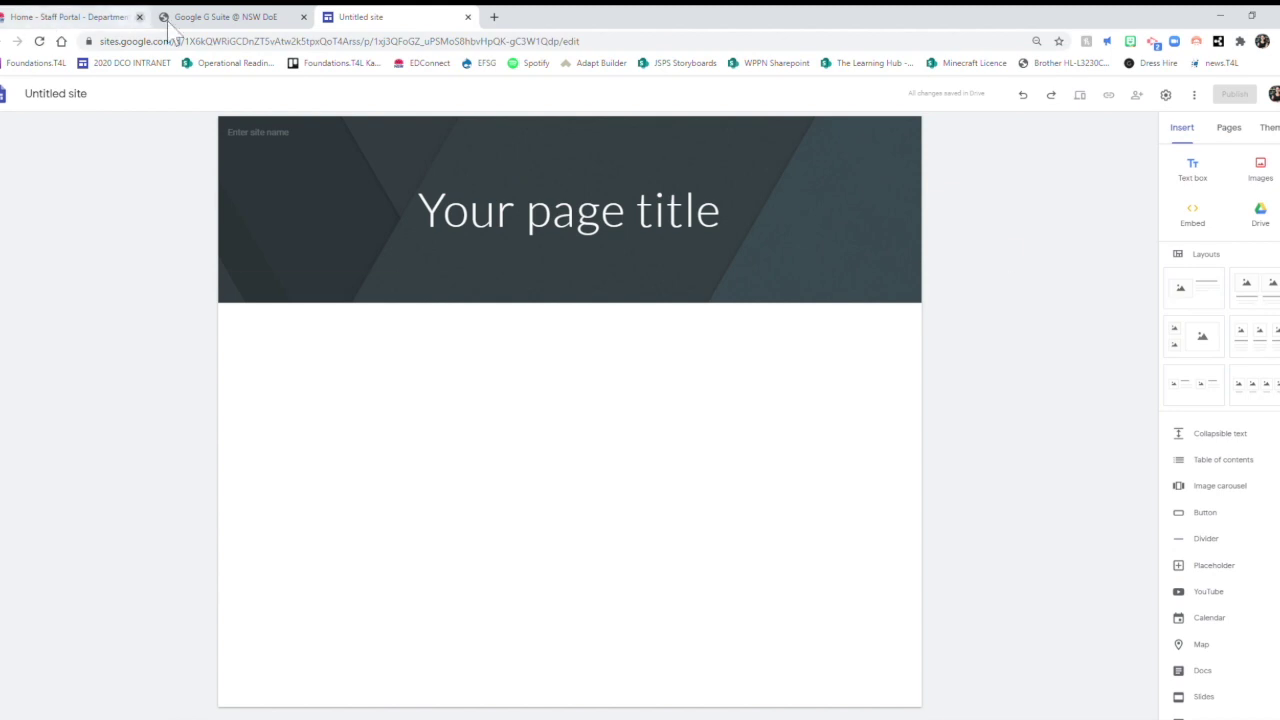
Name the site 'Google Site' and retitle the page header 'Google Sites'.
left_click(285, 136)
type("Google Site")
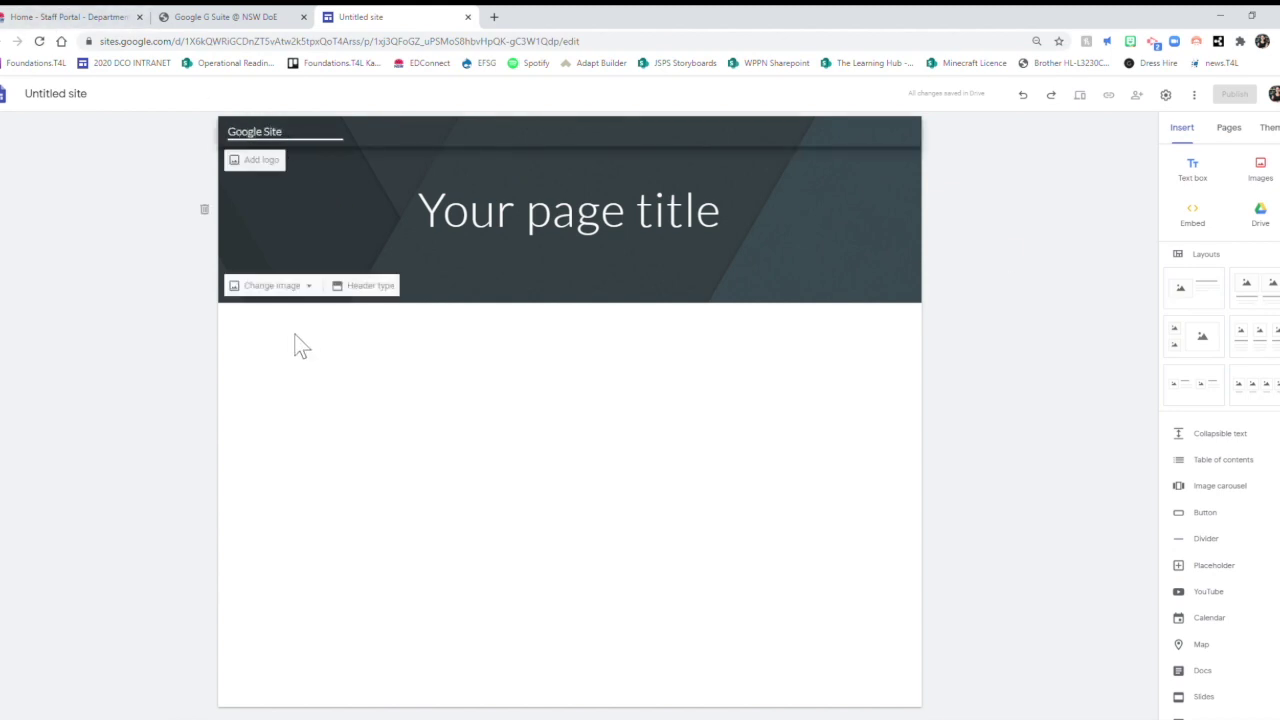
left_click(294, 343)
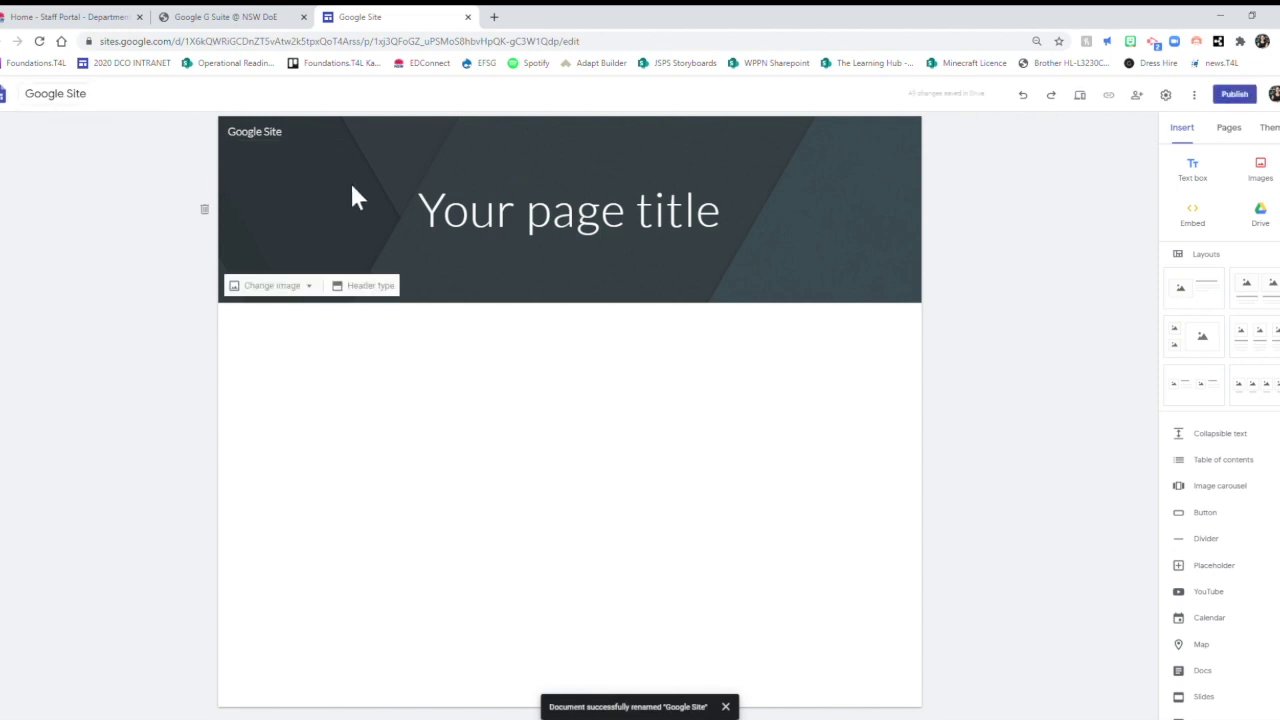
double_click(557, 222)
triple_click(557, 222)
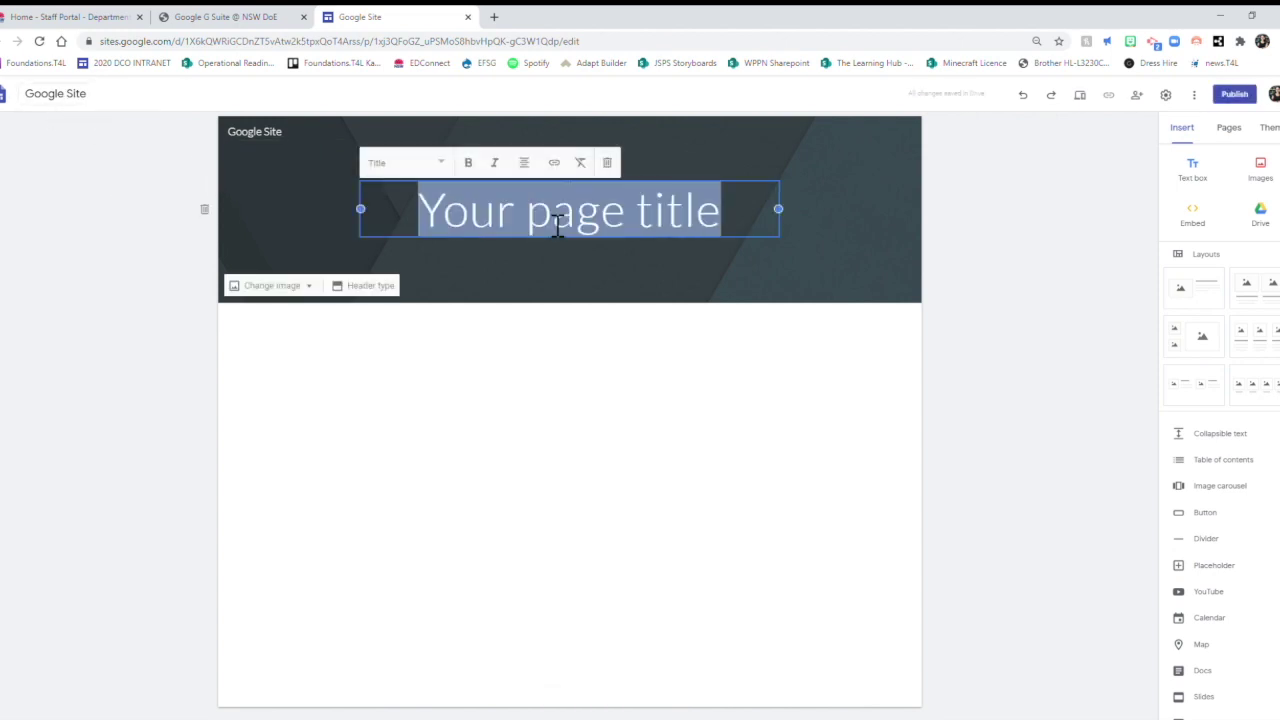
type("Google")
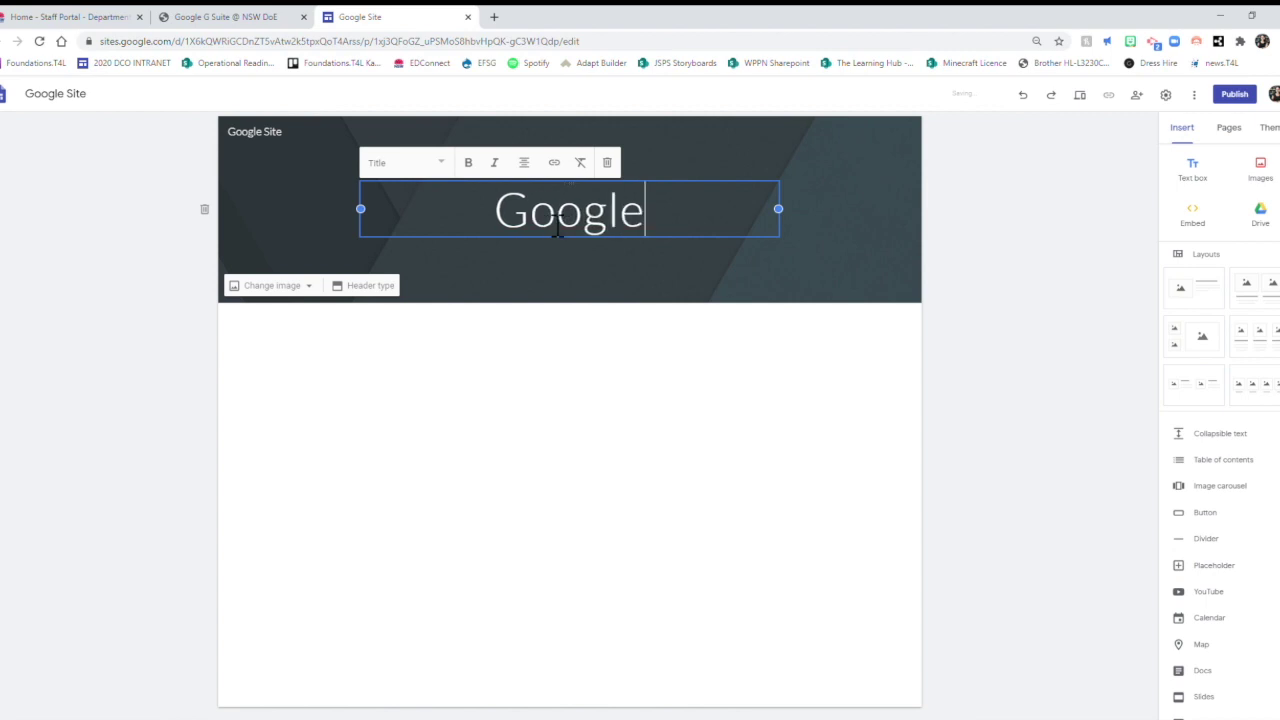
type(" Sites")
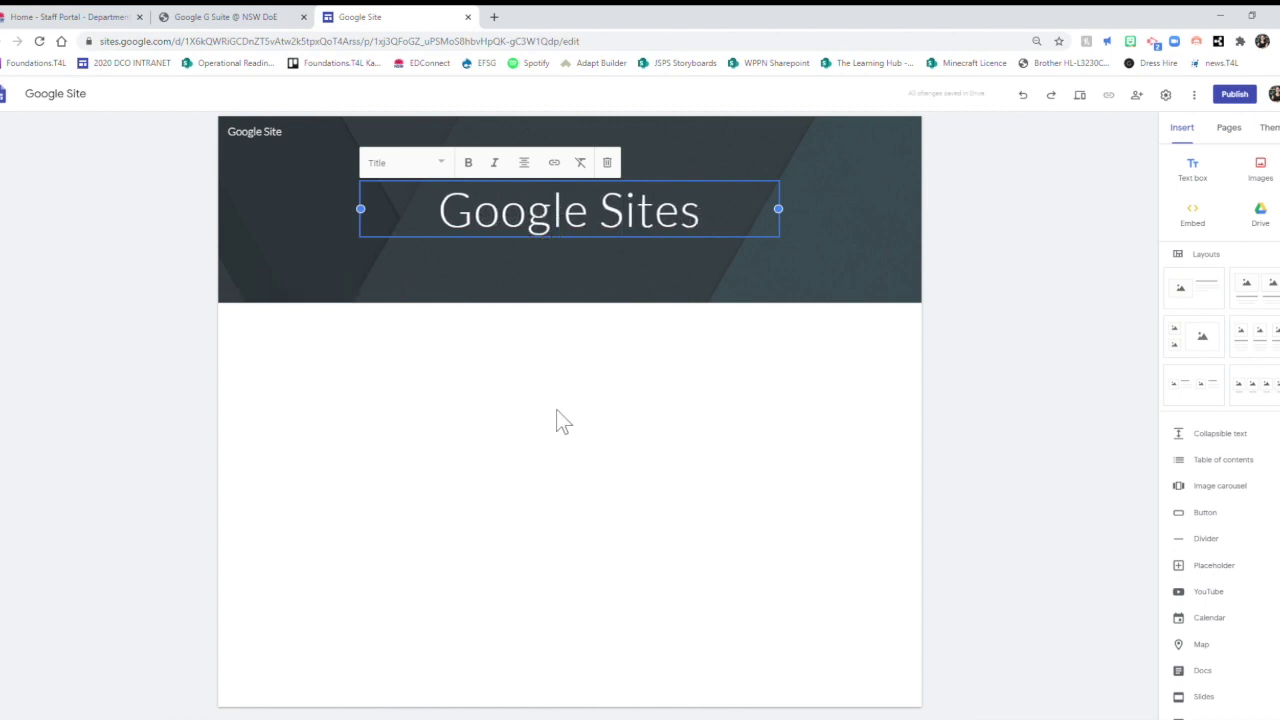
left_click(557, 420)
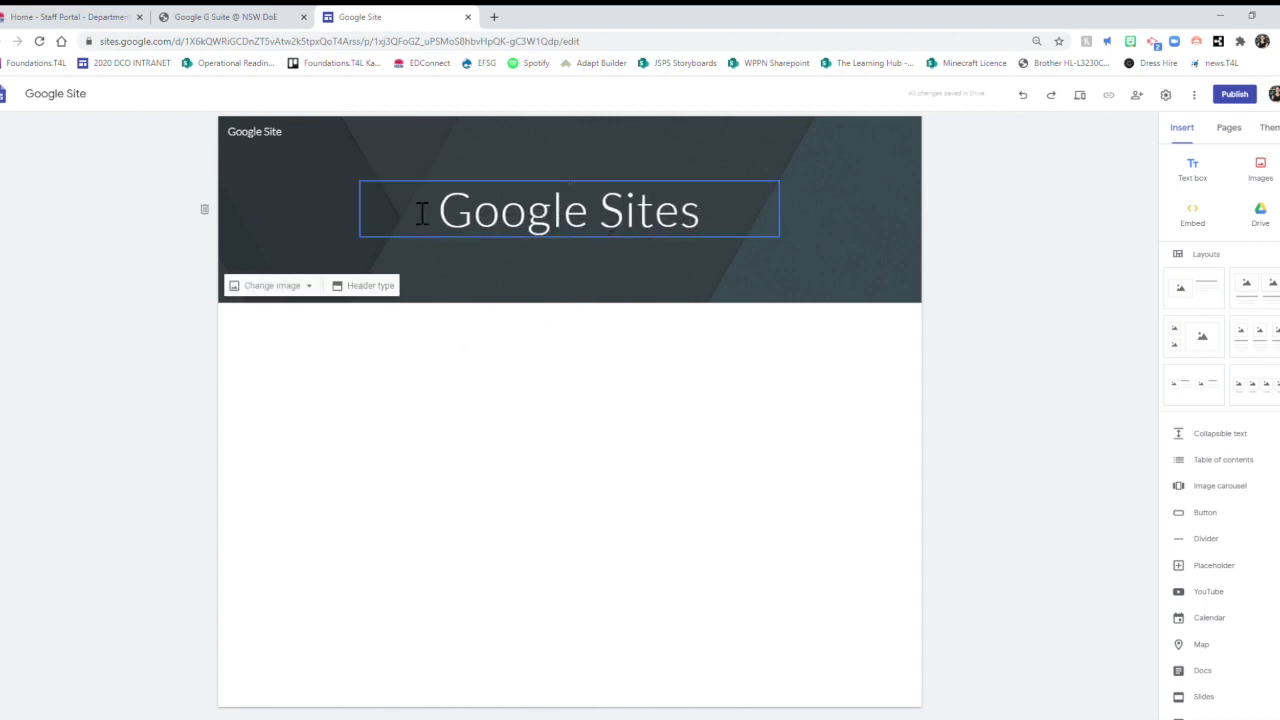
Set the header background to the bokeh lights stock image.
left_click(306, 285)
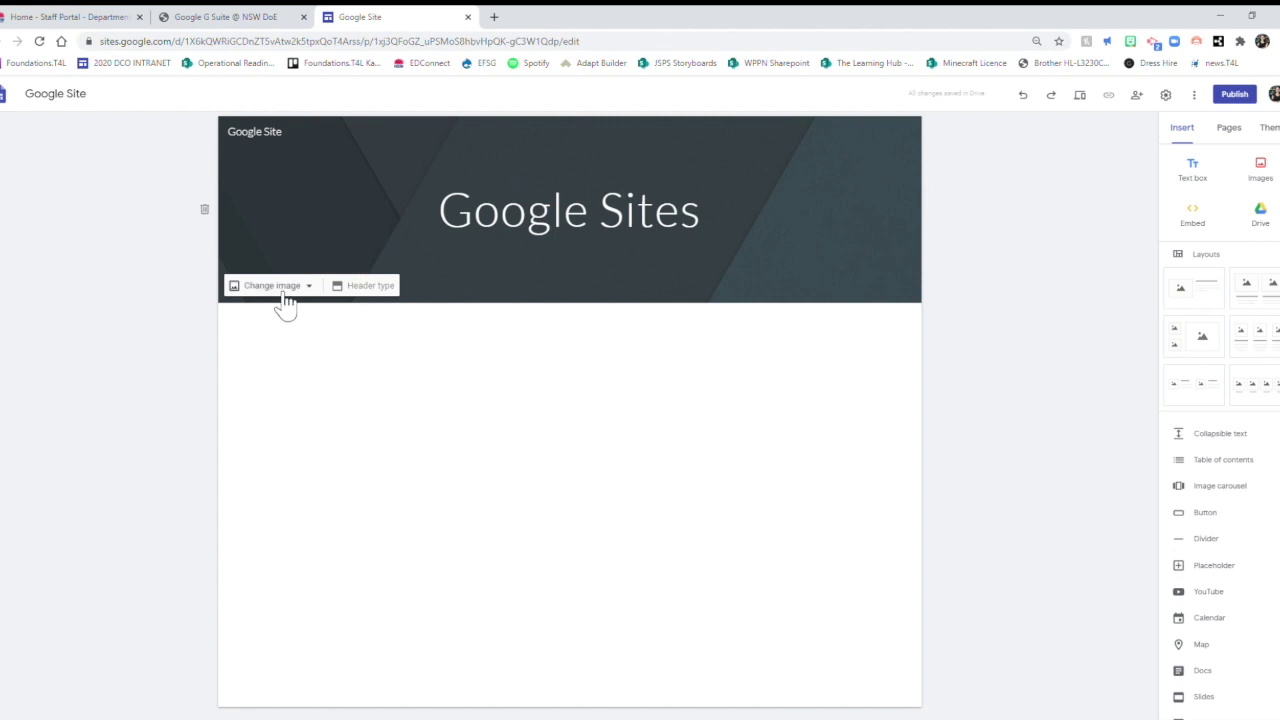
left_click(285, 290)
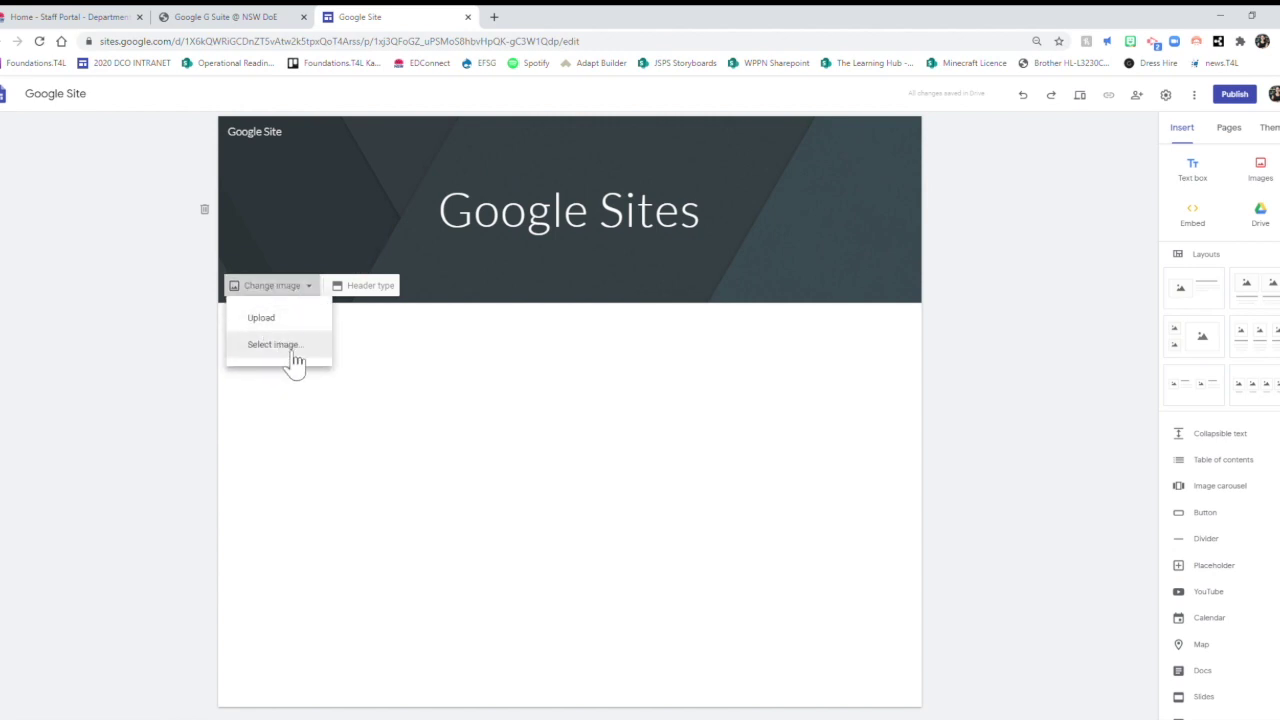
left_click(295, 352)
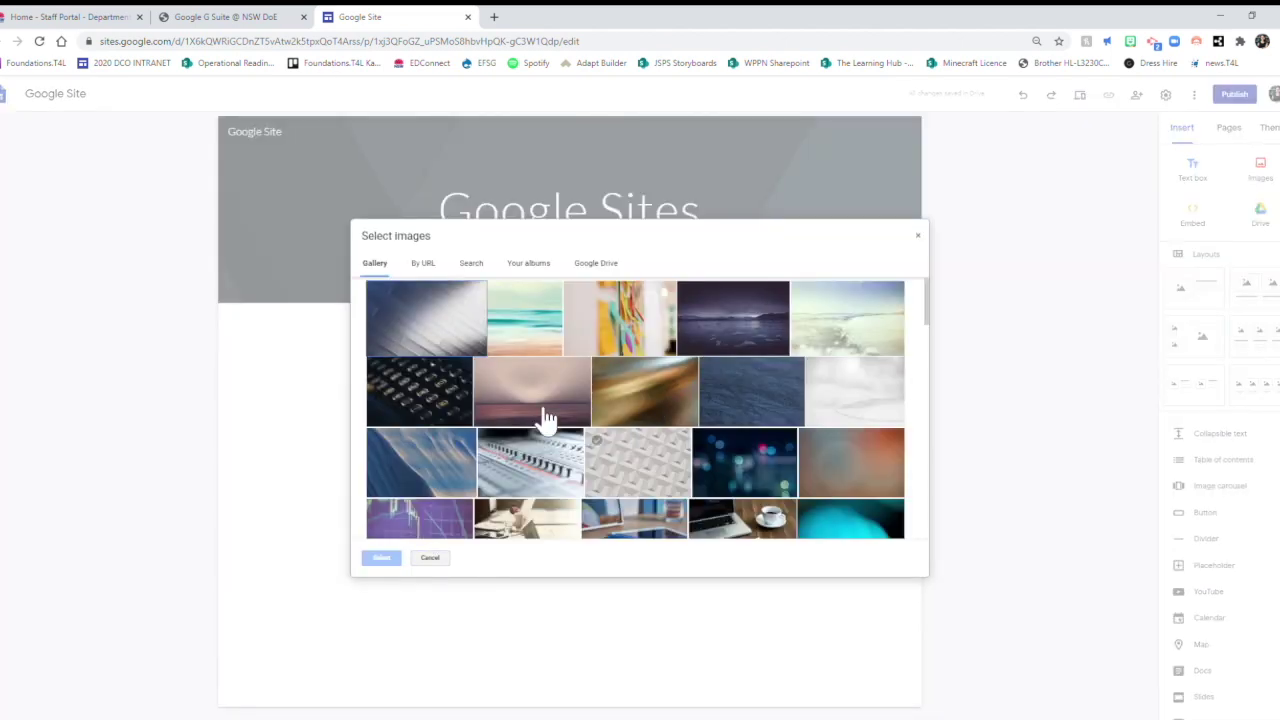
left_click(735, 470)
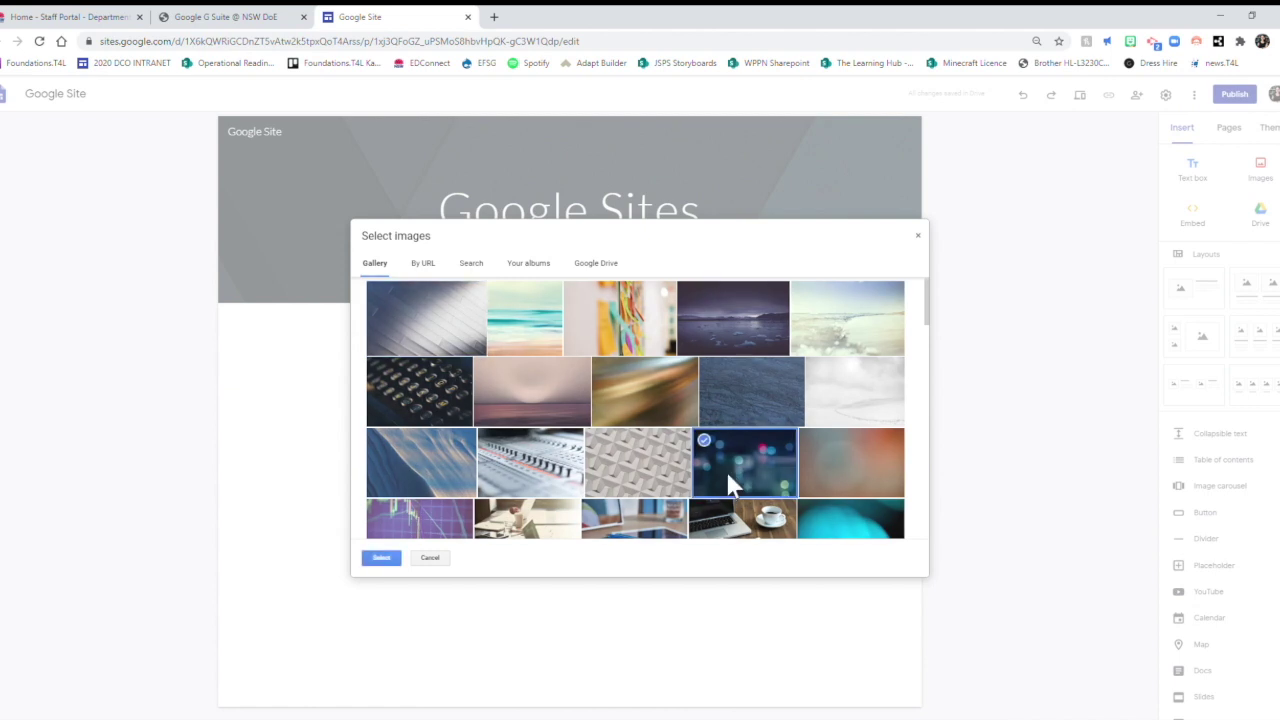
left_click(381, 557)
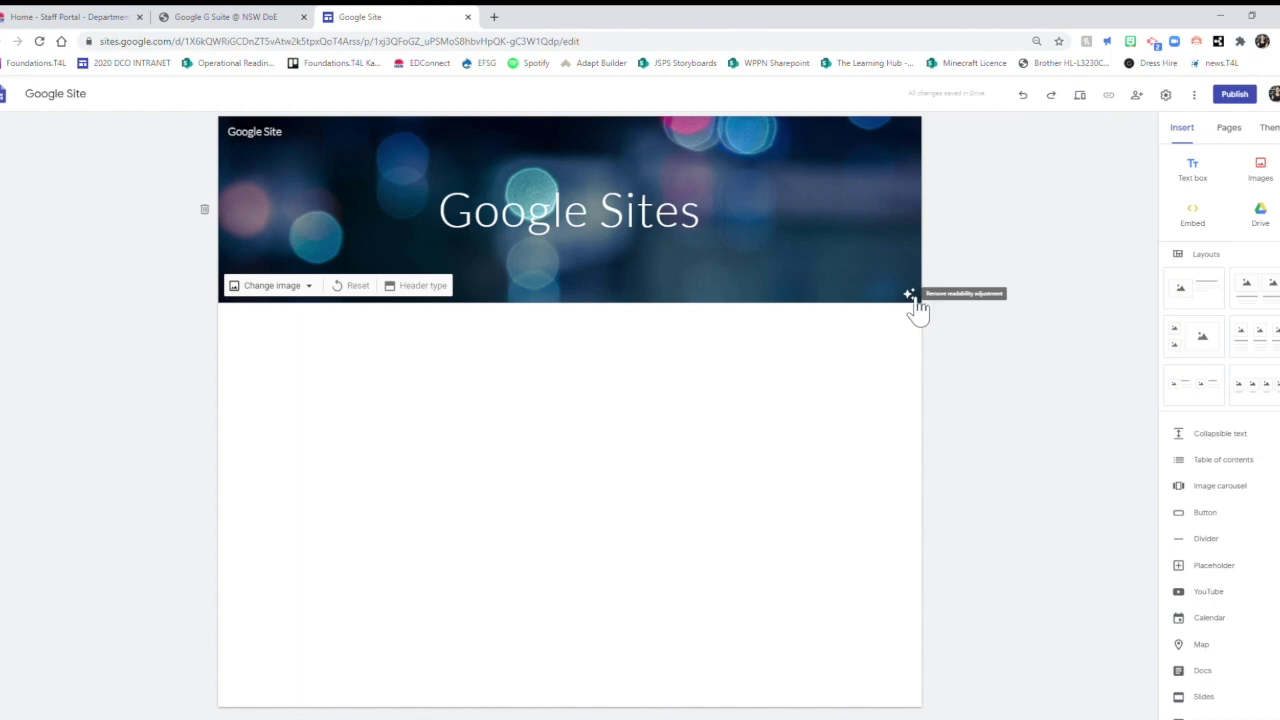
left_click(416, 290)
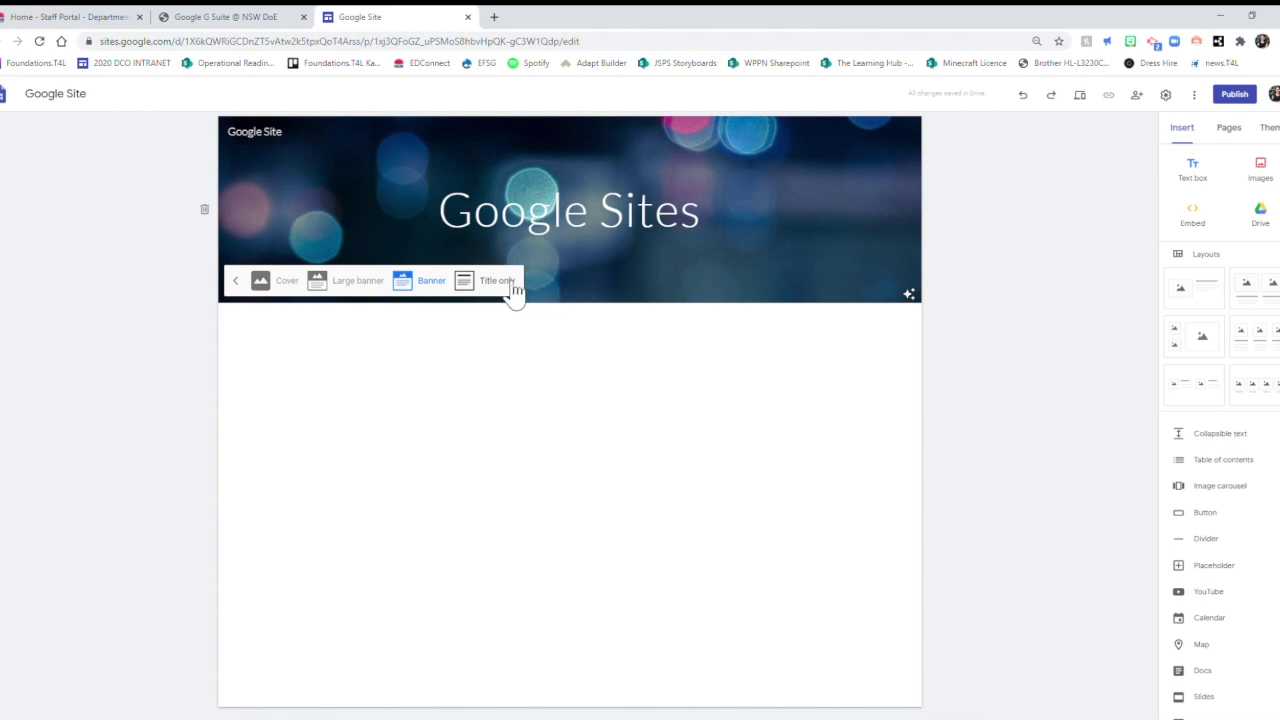
left_click(500, 284)
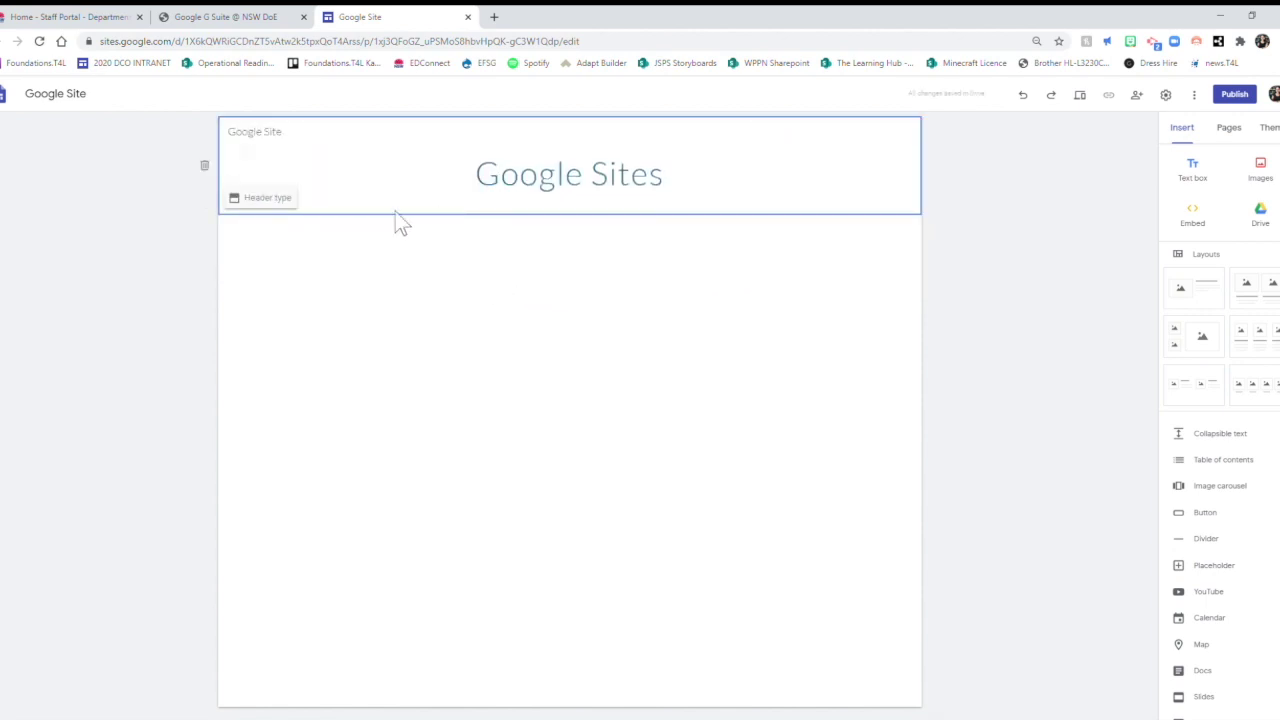
left_click(265, 199)
left_click(428, 199)
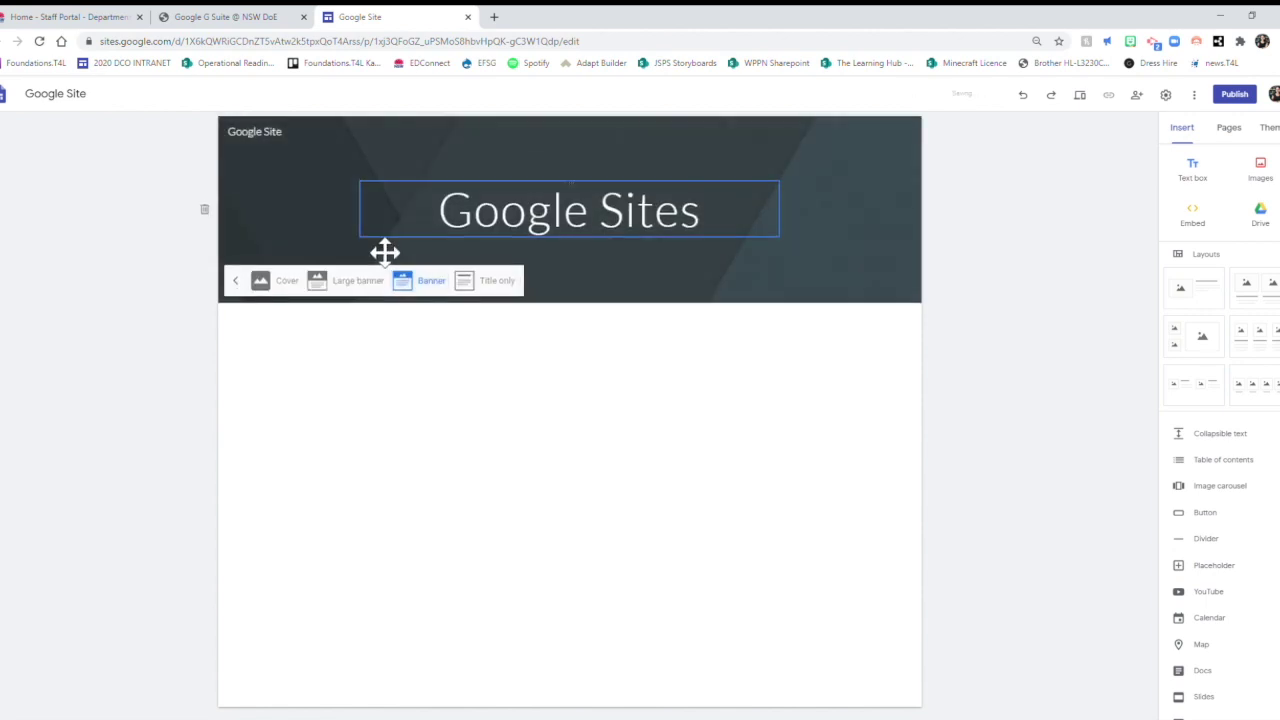
left_click(362, 289)
left_click(281, 378)
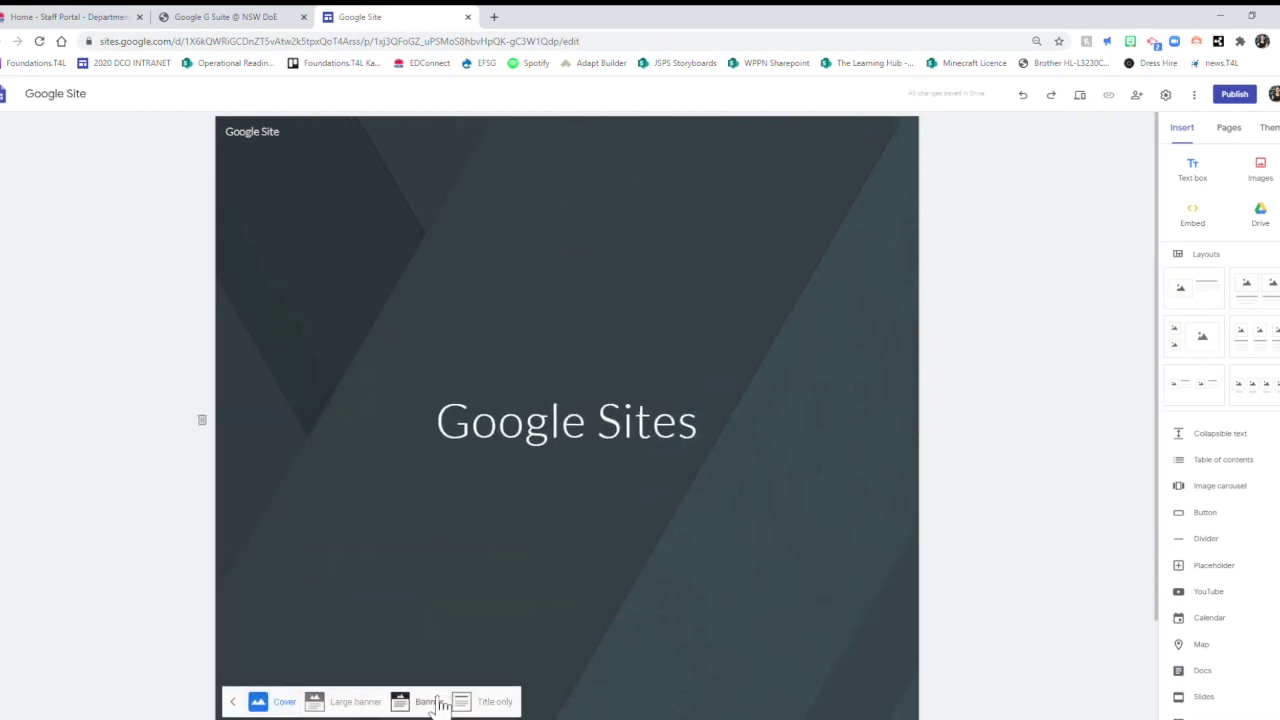
left_click(425, 701)
left_click(414, 211)
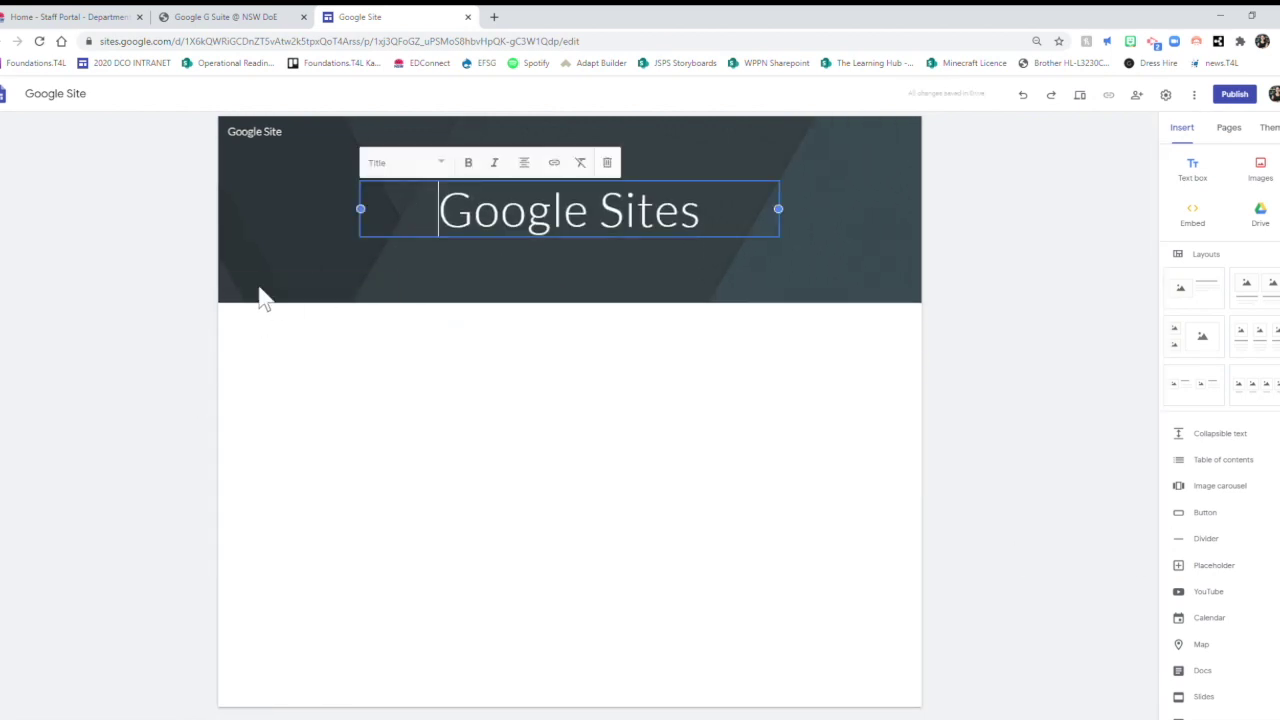
left_click(292, 232)
left_click(276, 288)
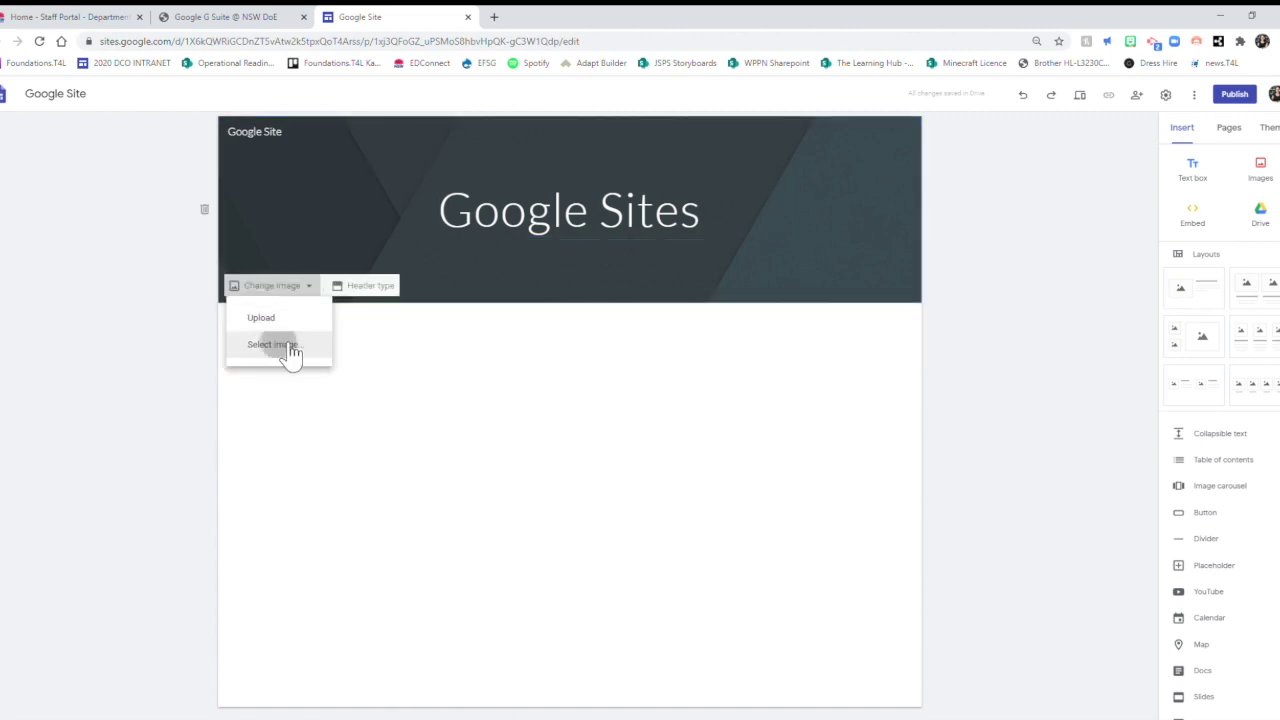
left_click(290, 345)
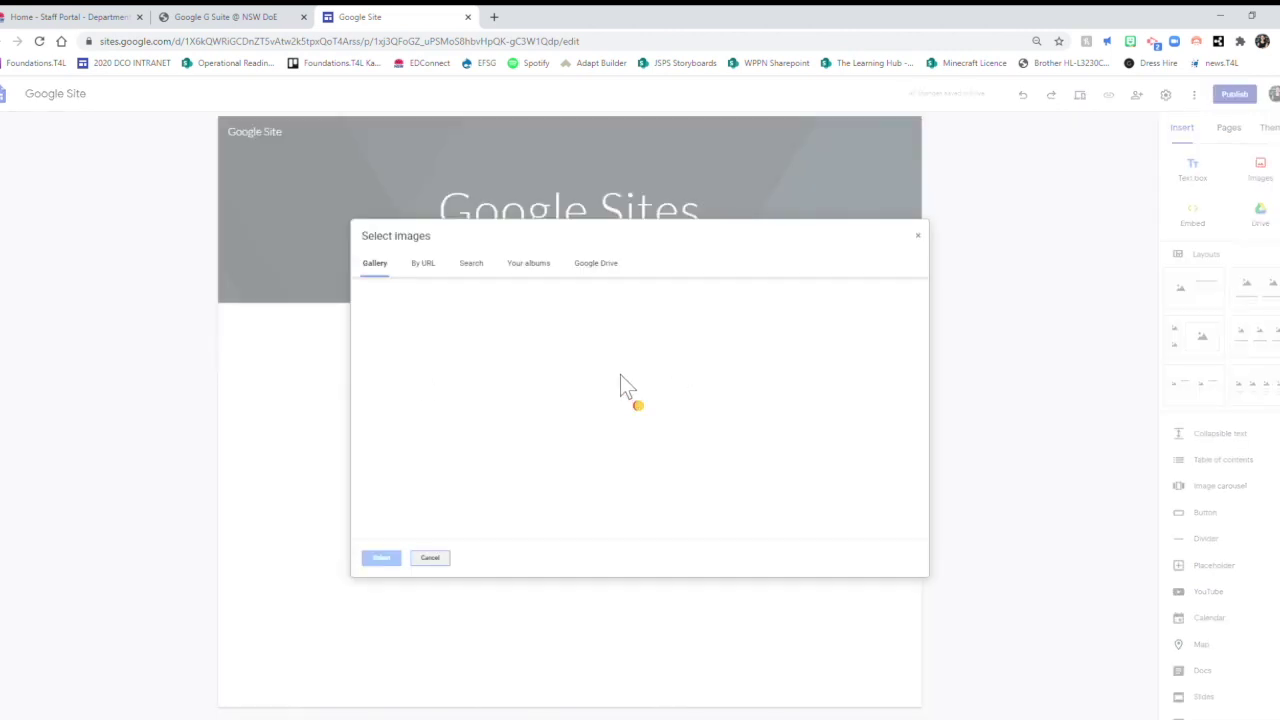
double_click(758, 455)
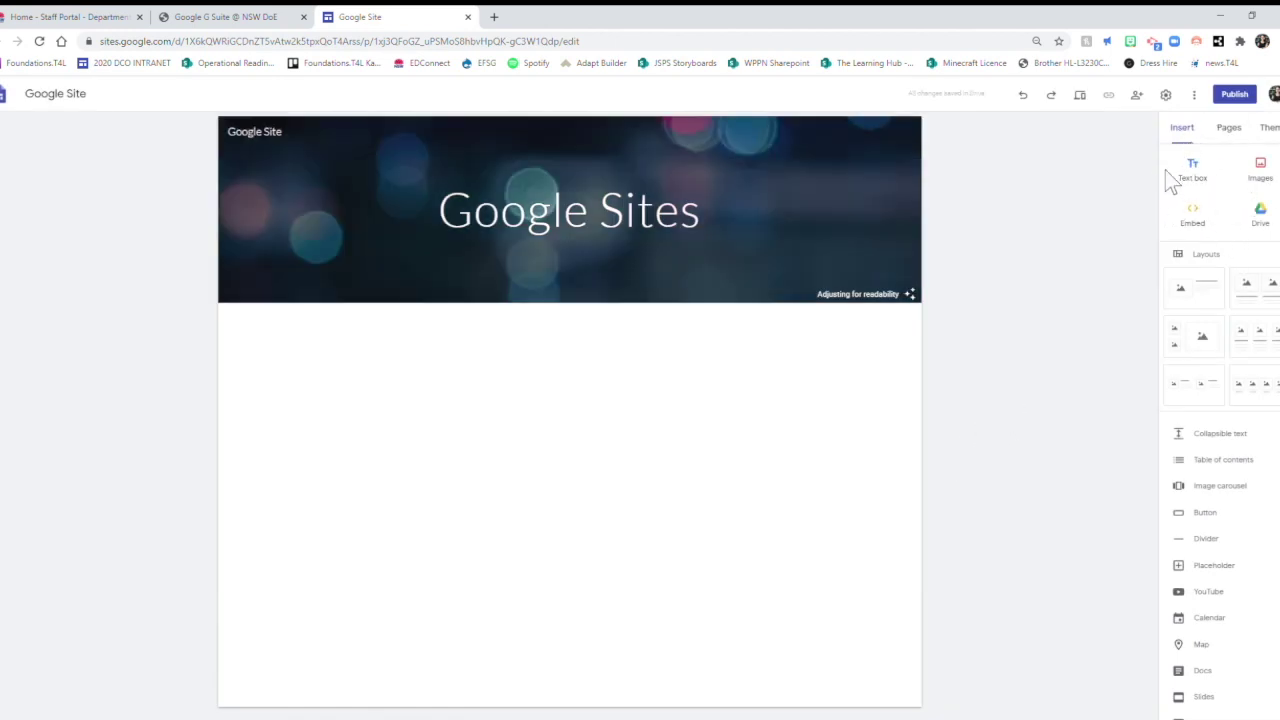
Add a text box with 'Welcome to Google Sites' in Title style above a sample line.
left_click(1205, 175)
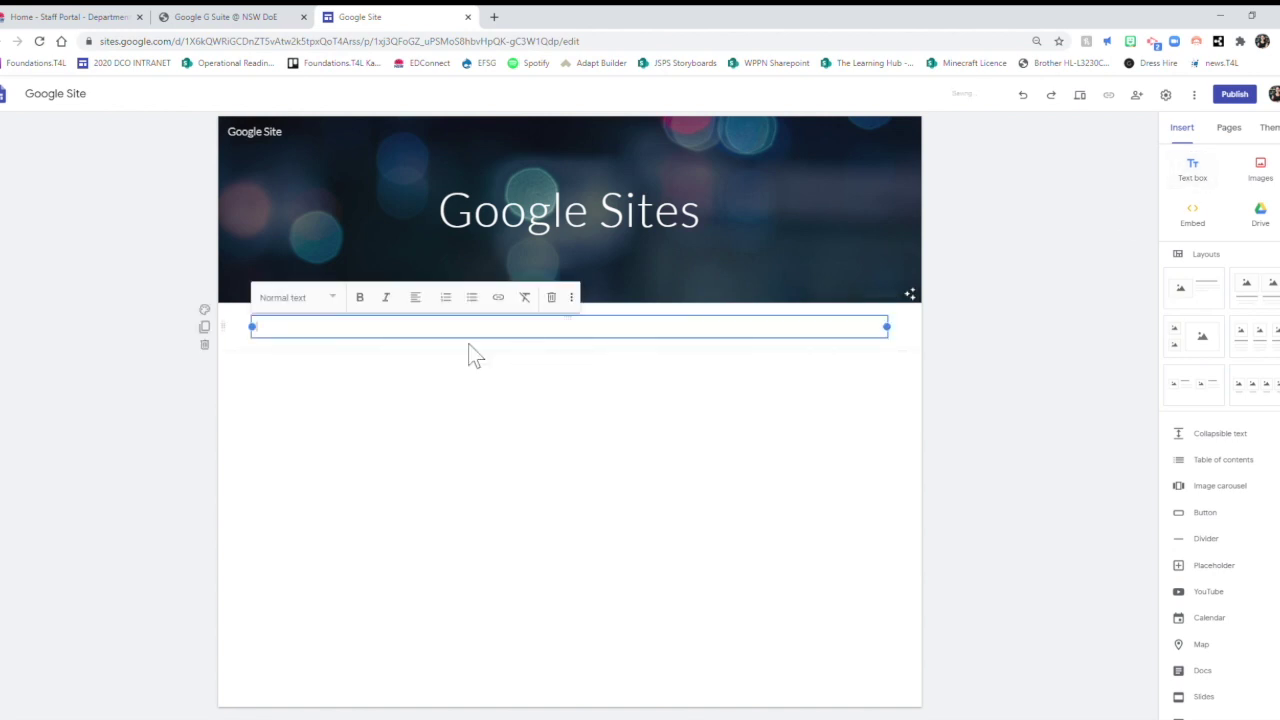
left_click(349, 352)
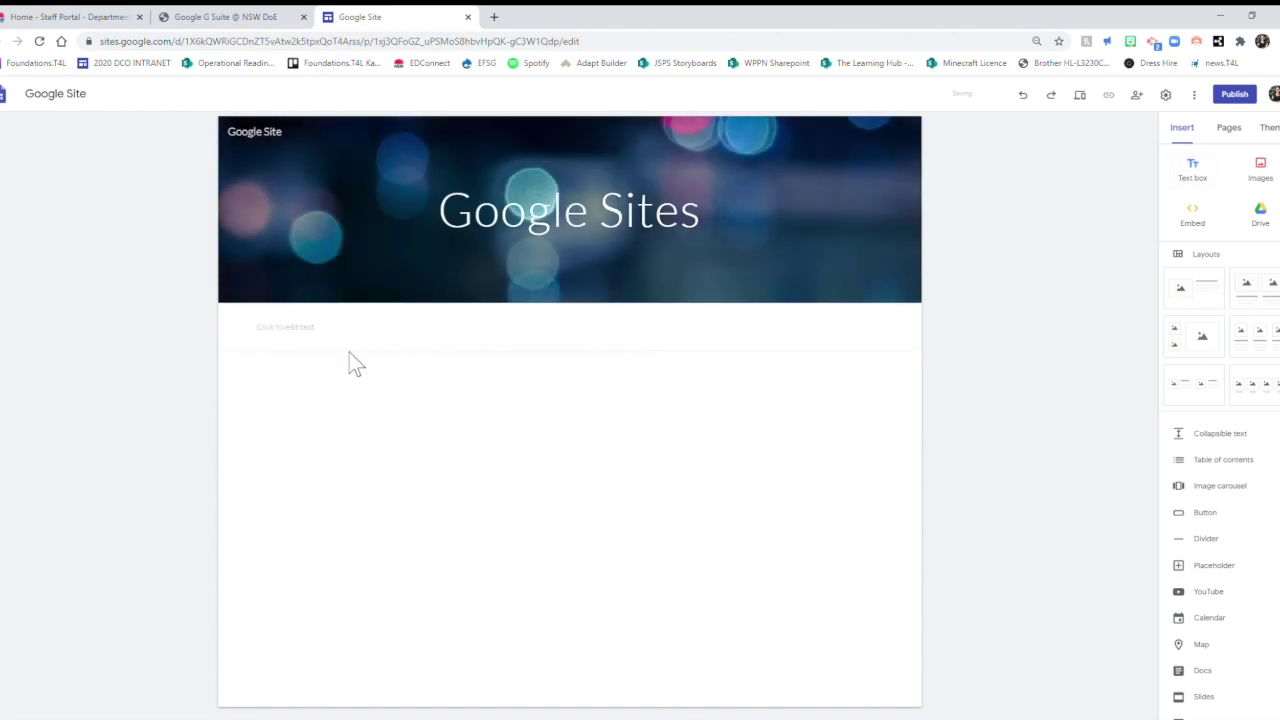
left_click(364, 340)
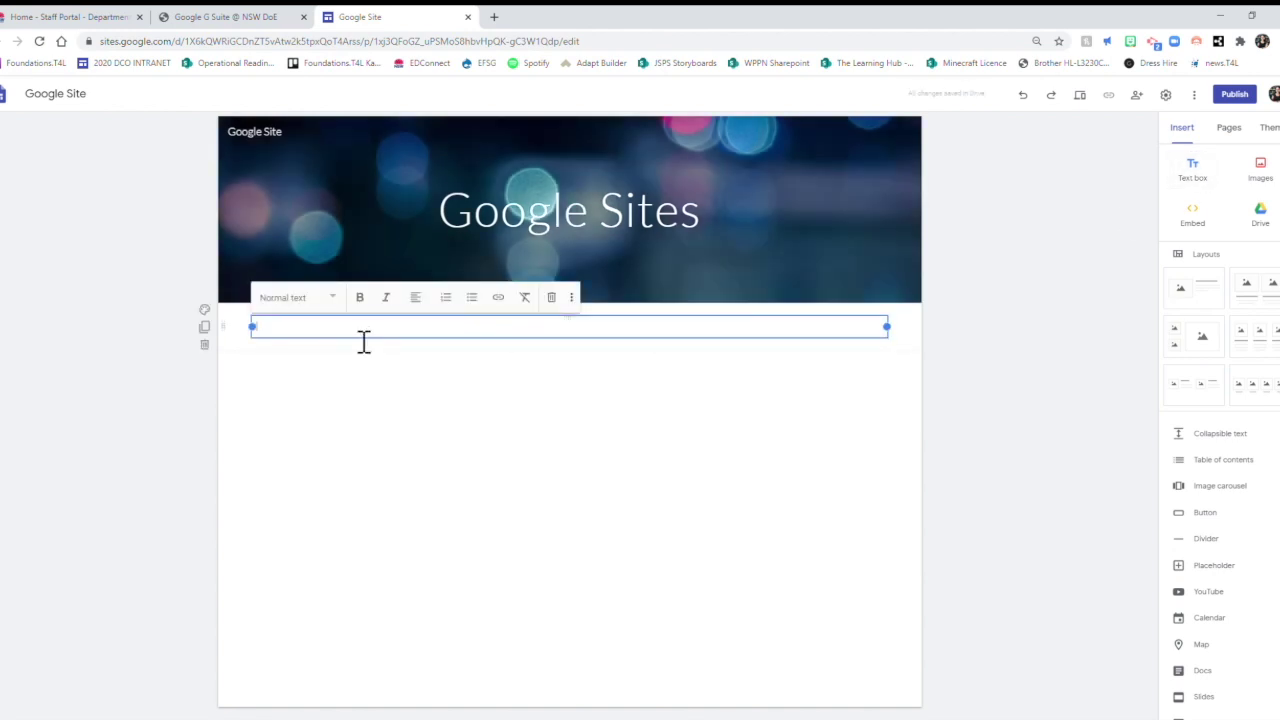
type("Welcome to Google Sites")
key("Return")
type("udfhaskdfhgaskdfhaskdf")
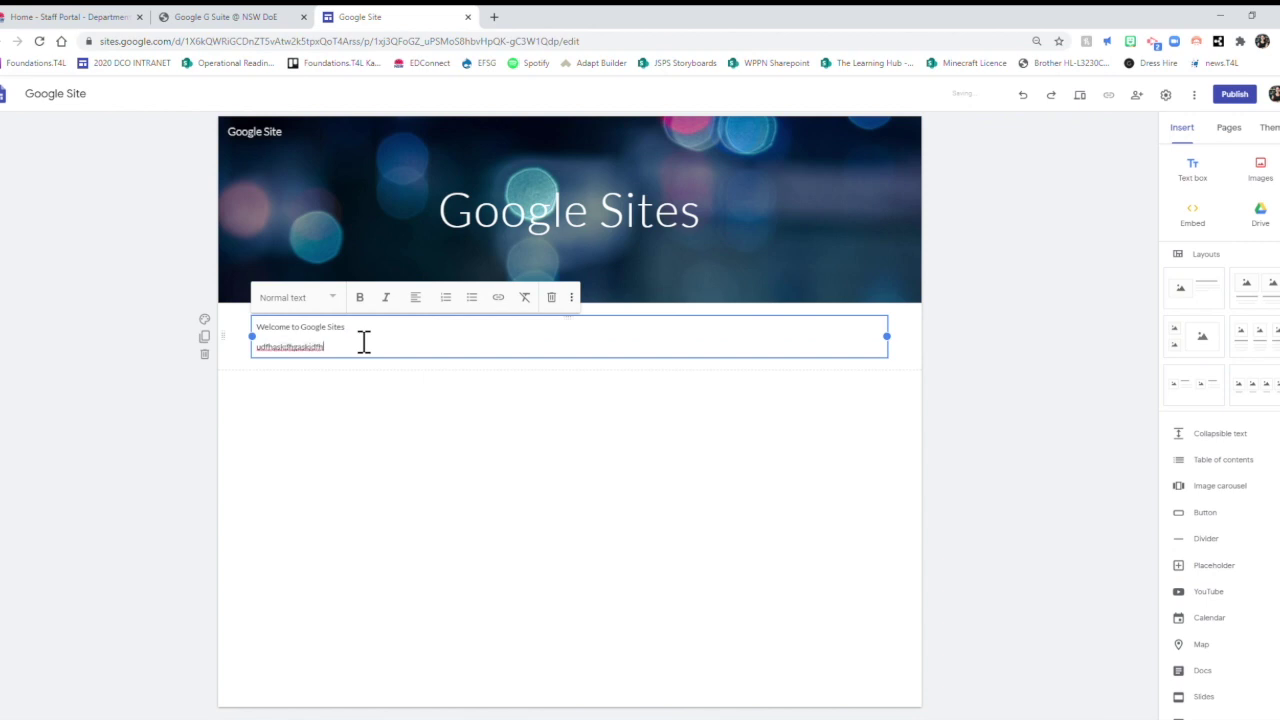
left_click(288, 297)
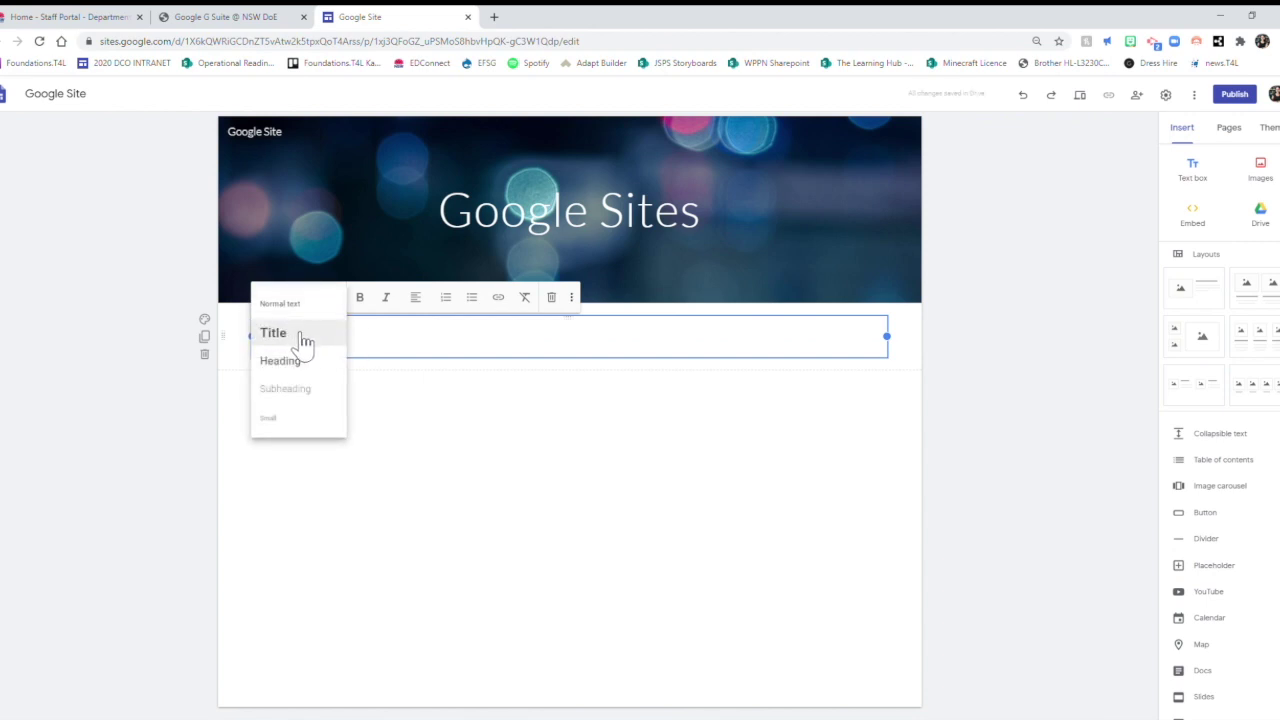
left_click(273, 333)
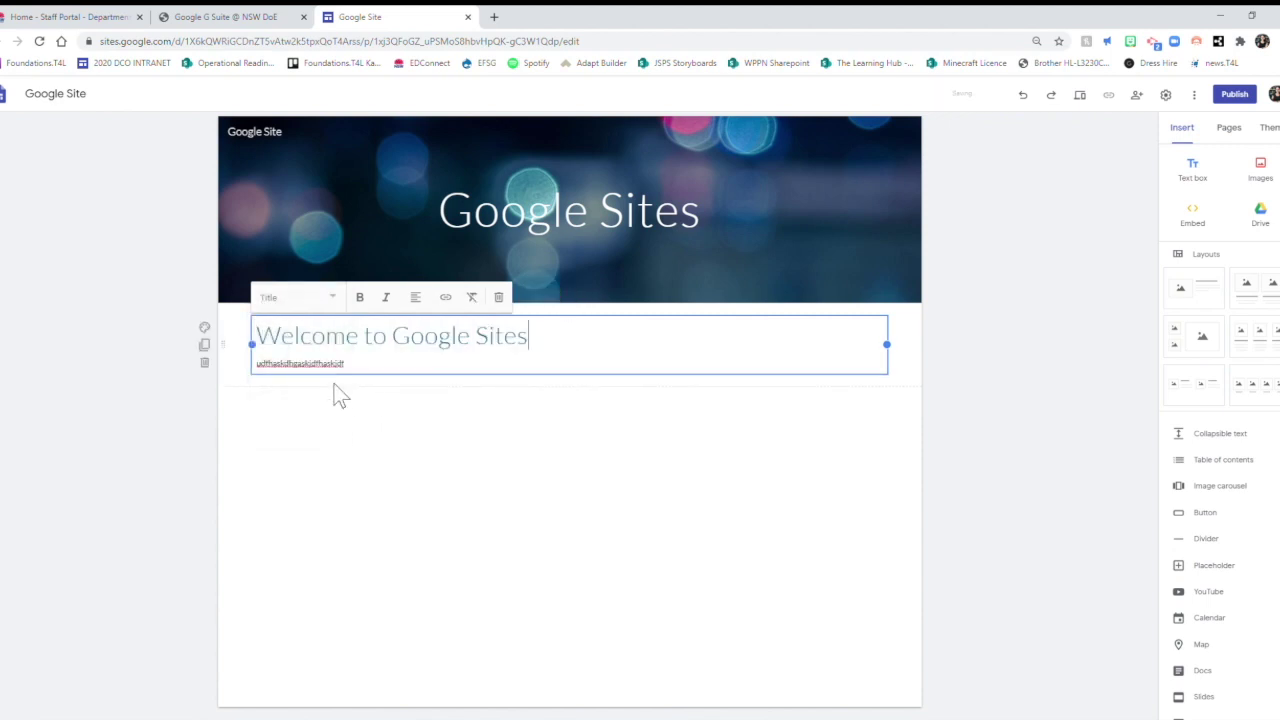
left_click(352, 438)
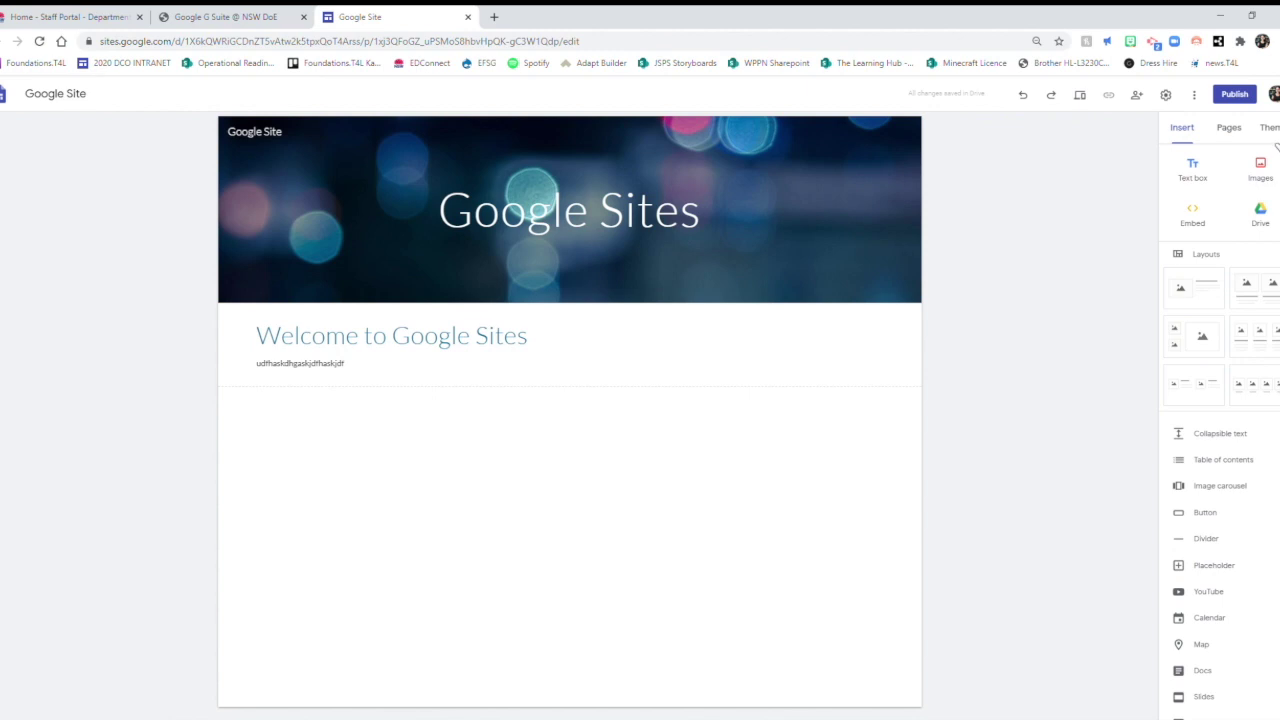
Apply the Aristotle theme with its teal colour scheme.
left_click(1268, 128)
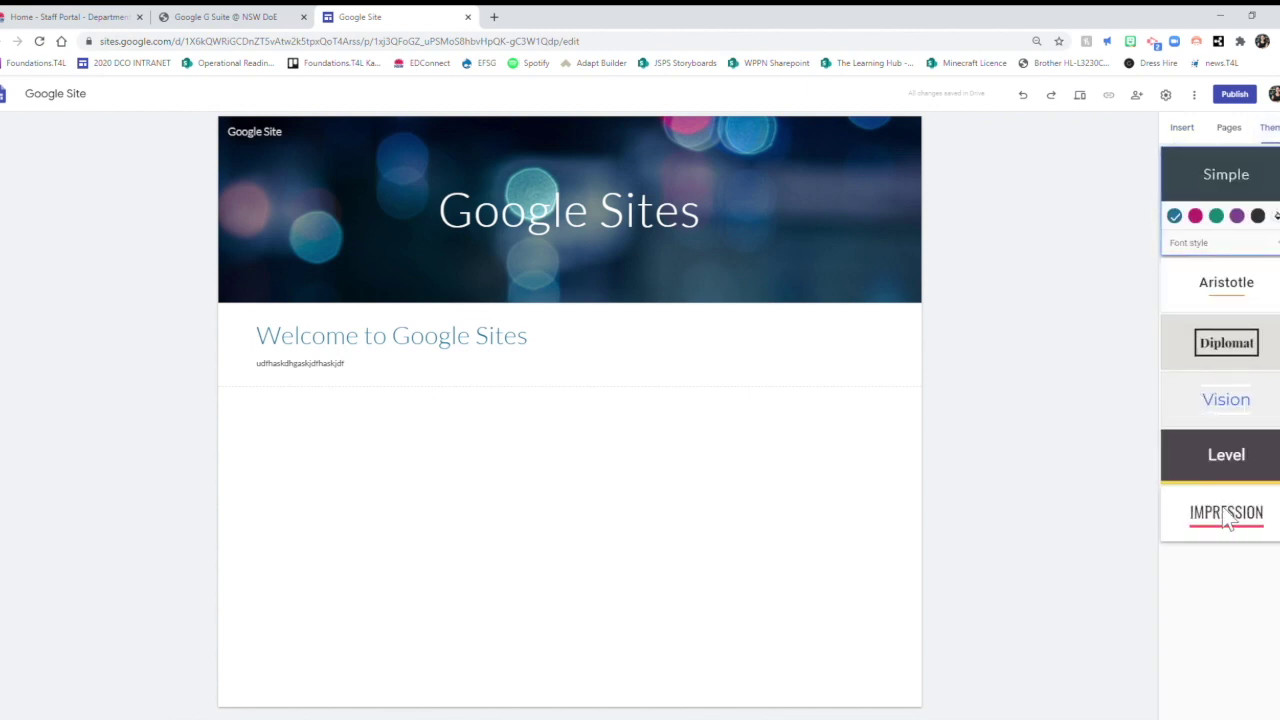
left_click(1255, 288)
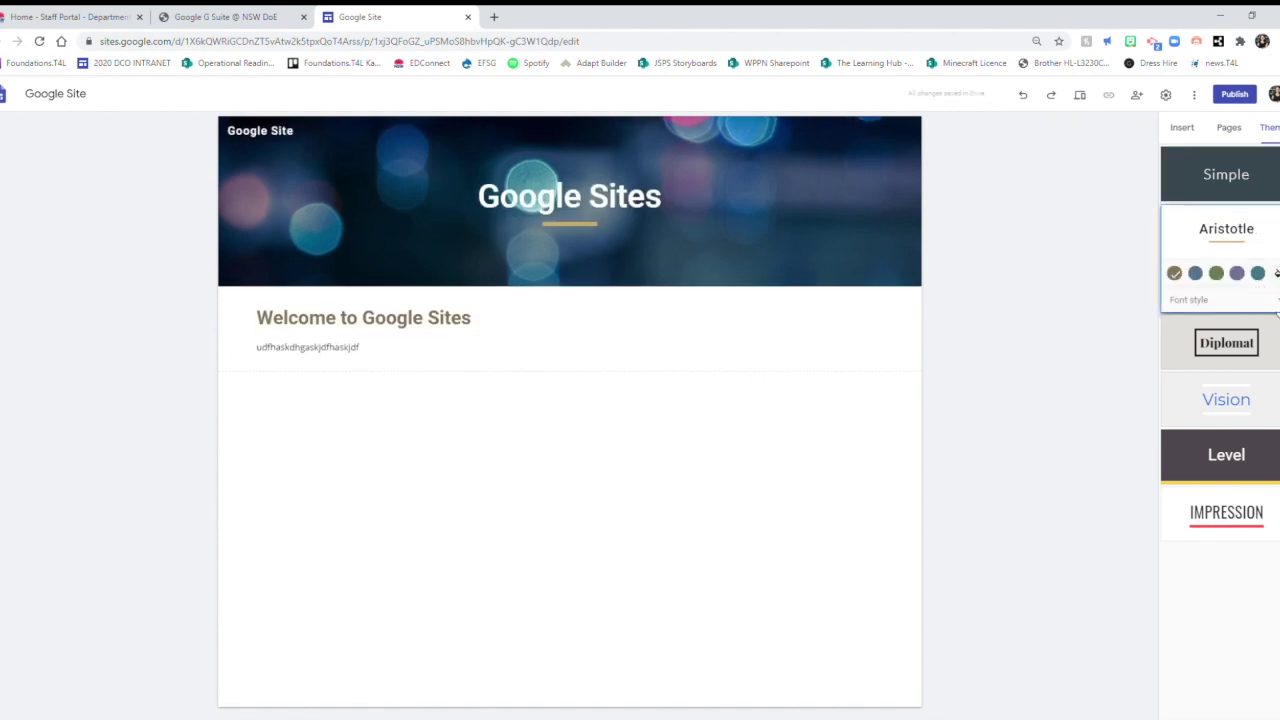
left_click(1276, 308)
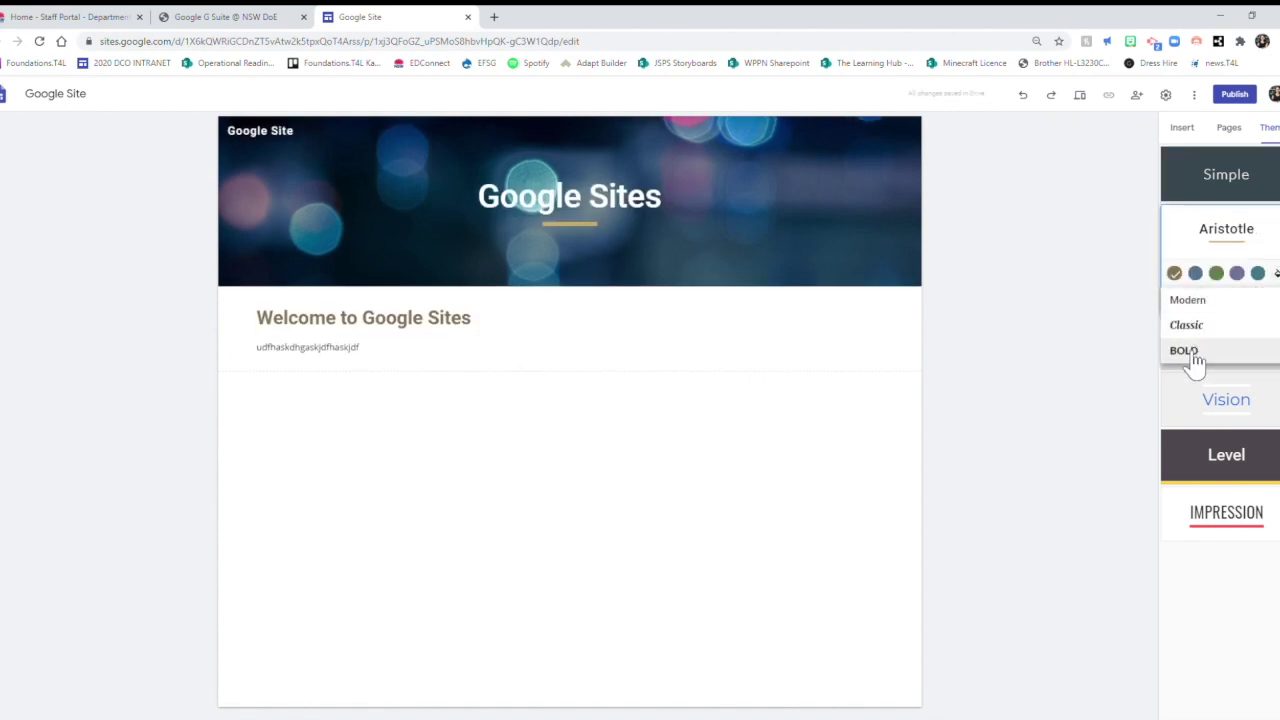
left_click(1198, 304)
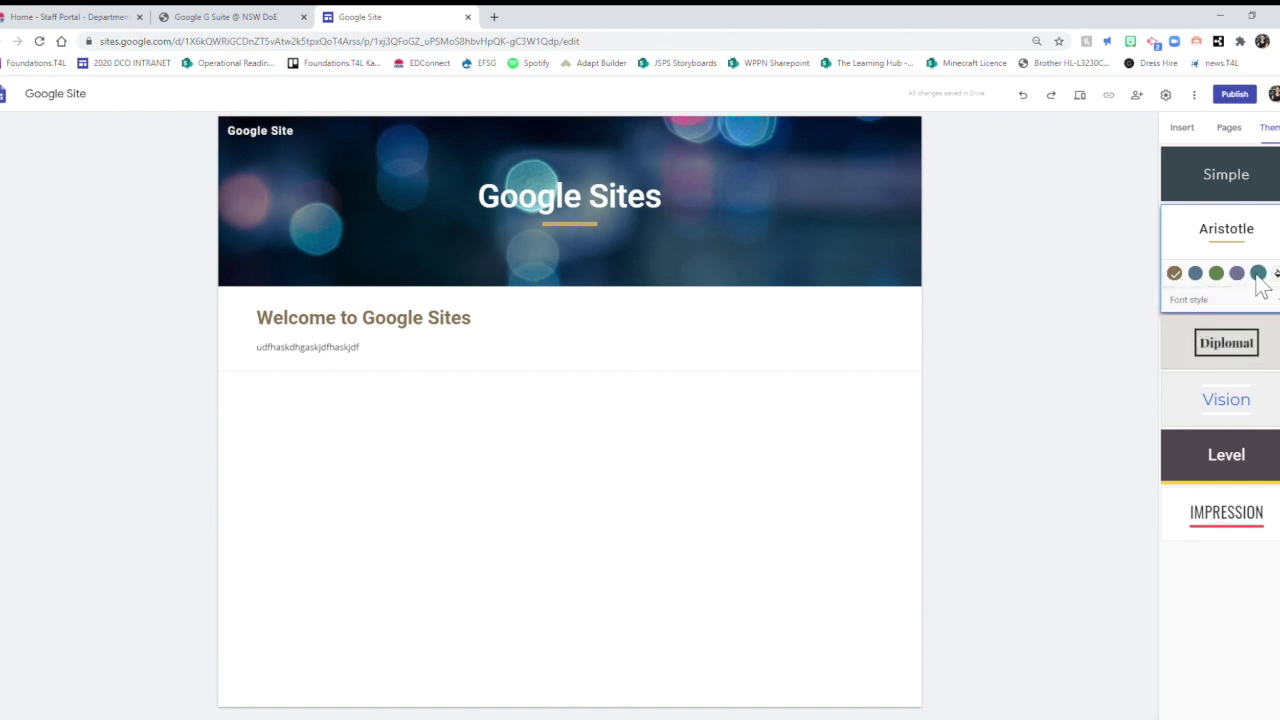
left_click(1258, 274)
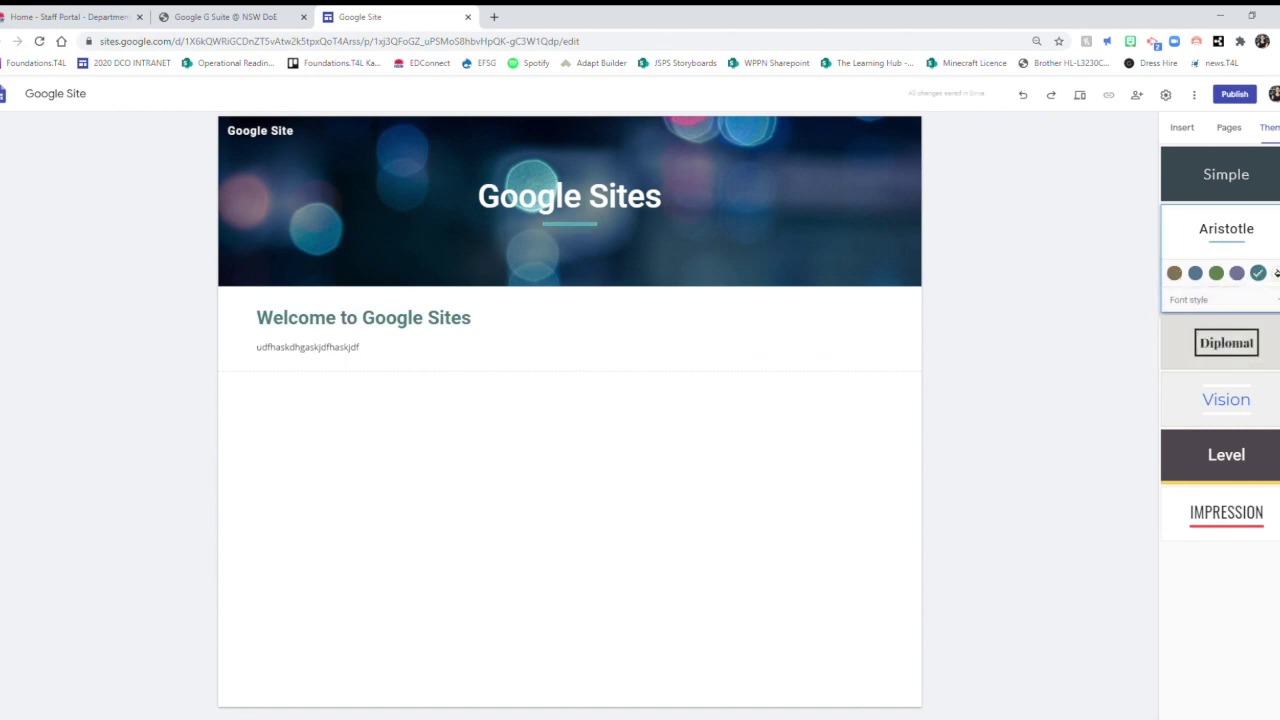
left_click(1277, 273)
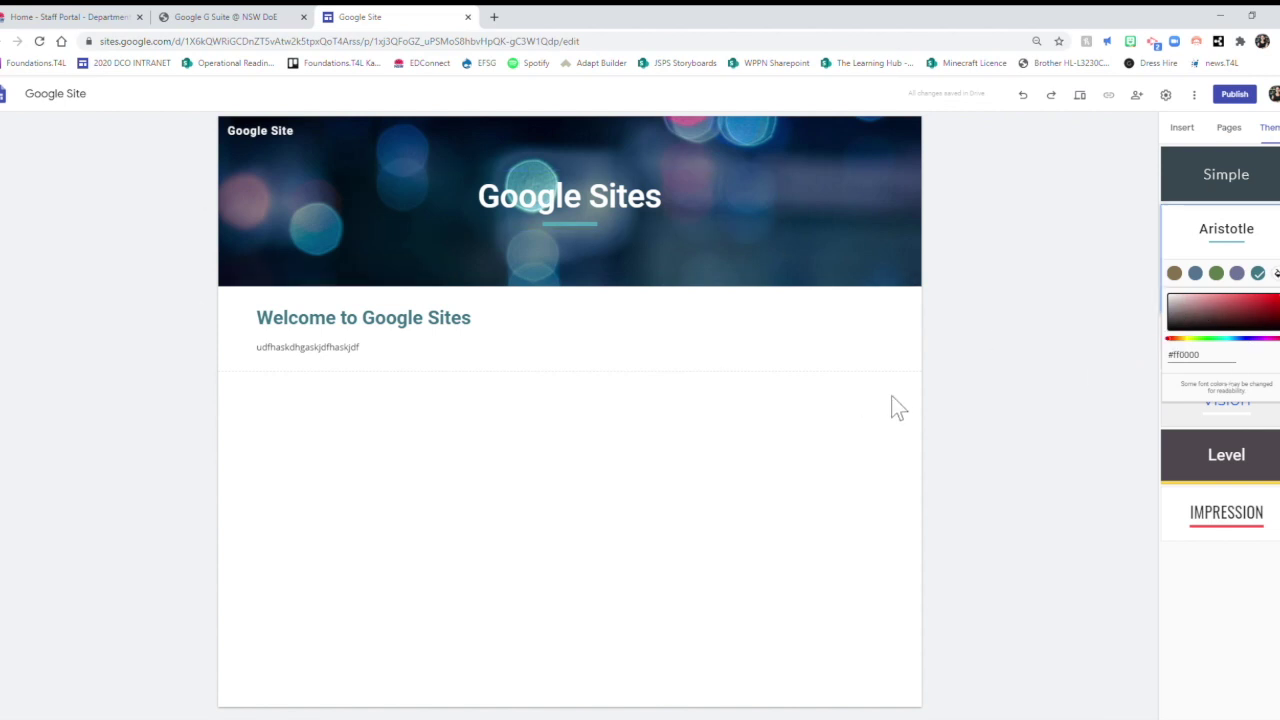
left_click(1071, 358)
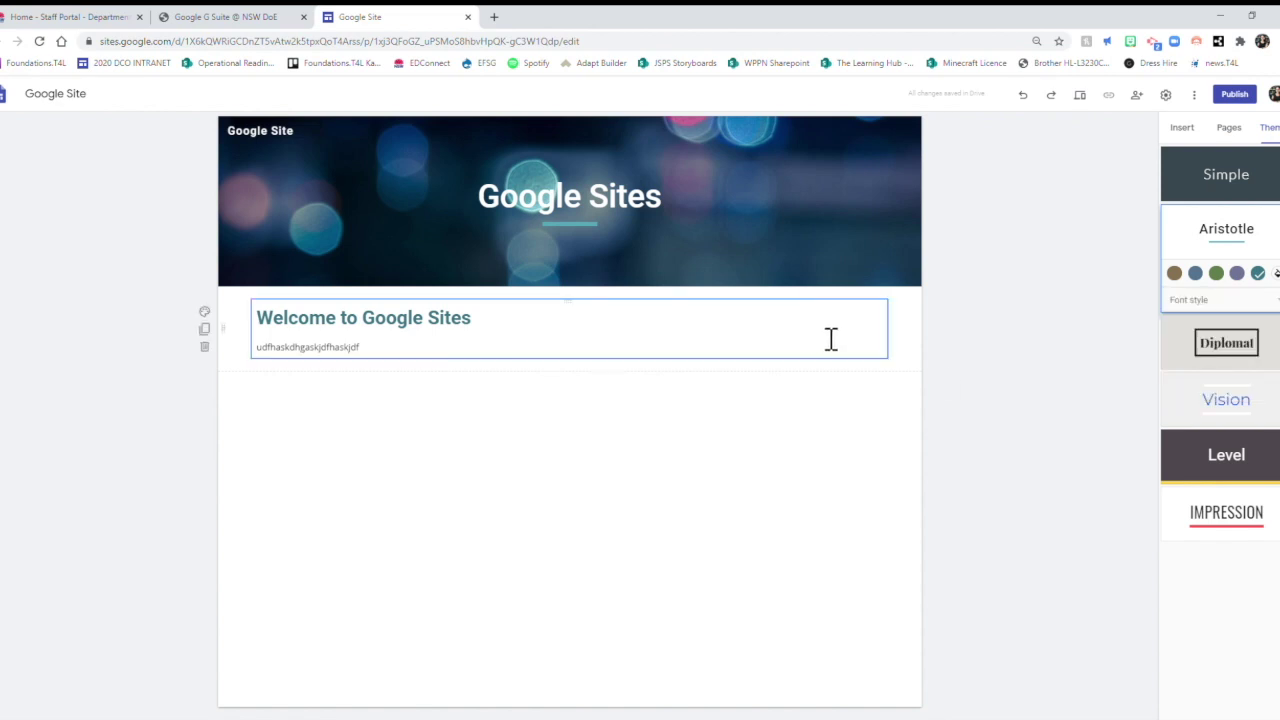
left_click(1185, 130)
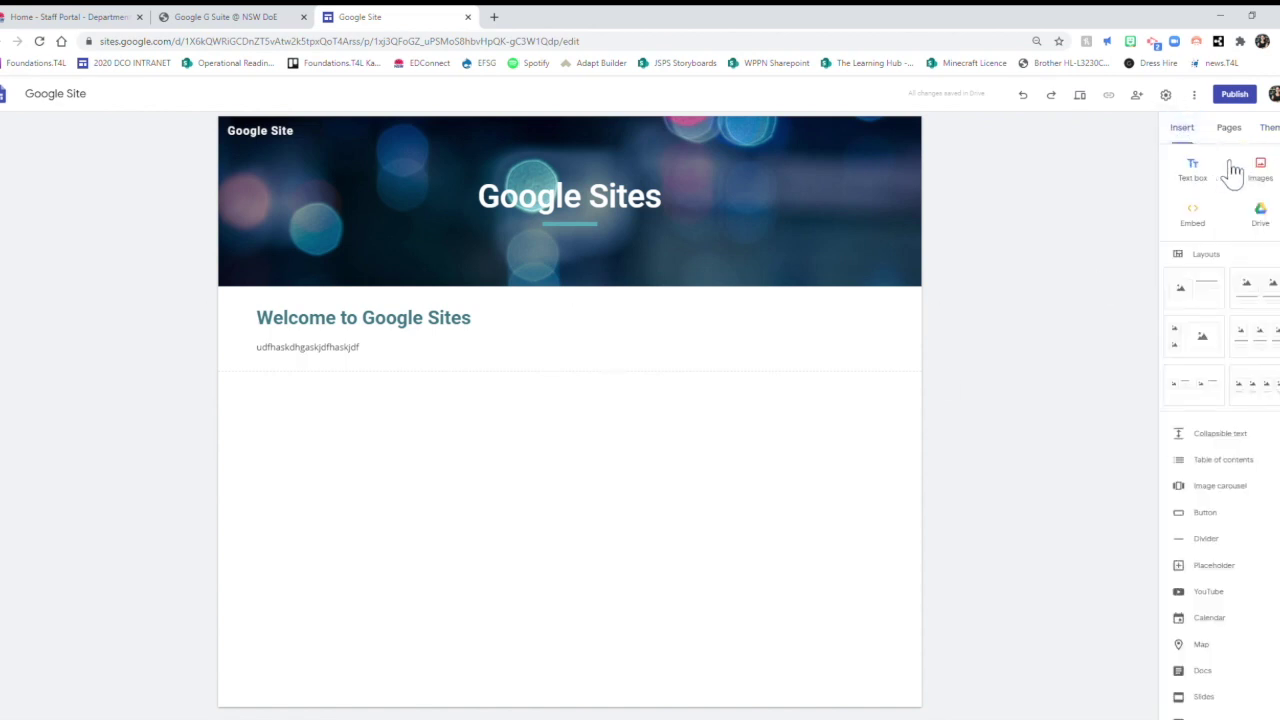
Insert a tabby cat photo found by searching Google Images for 'cat'.
left_click(1260, 170)
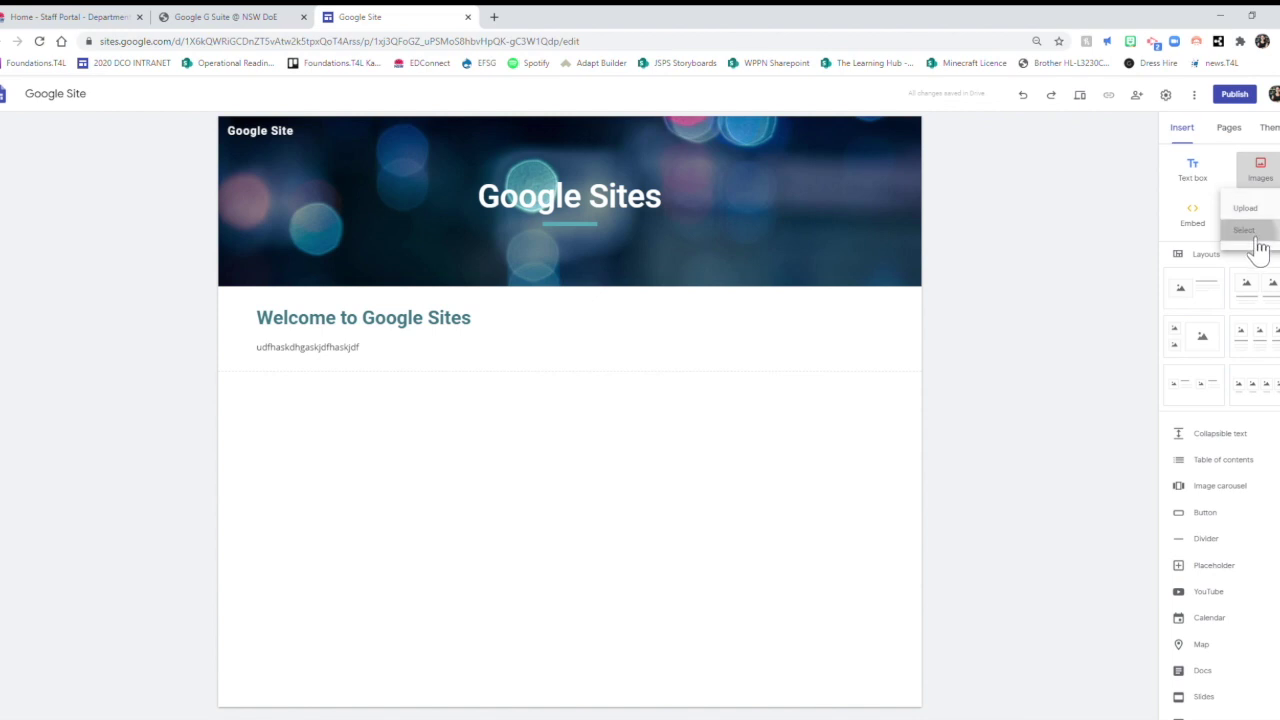
left_click(1248, 234)
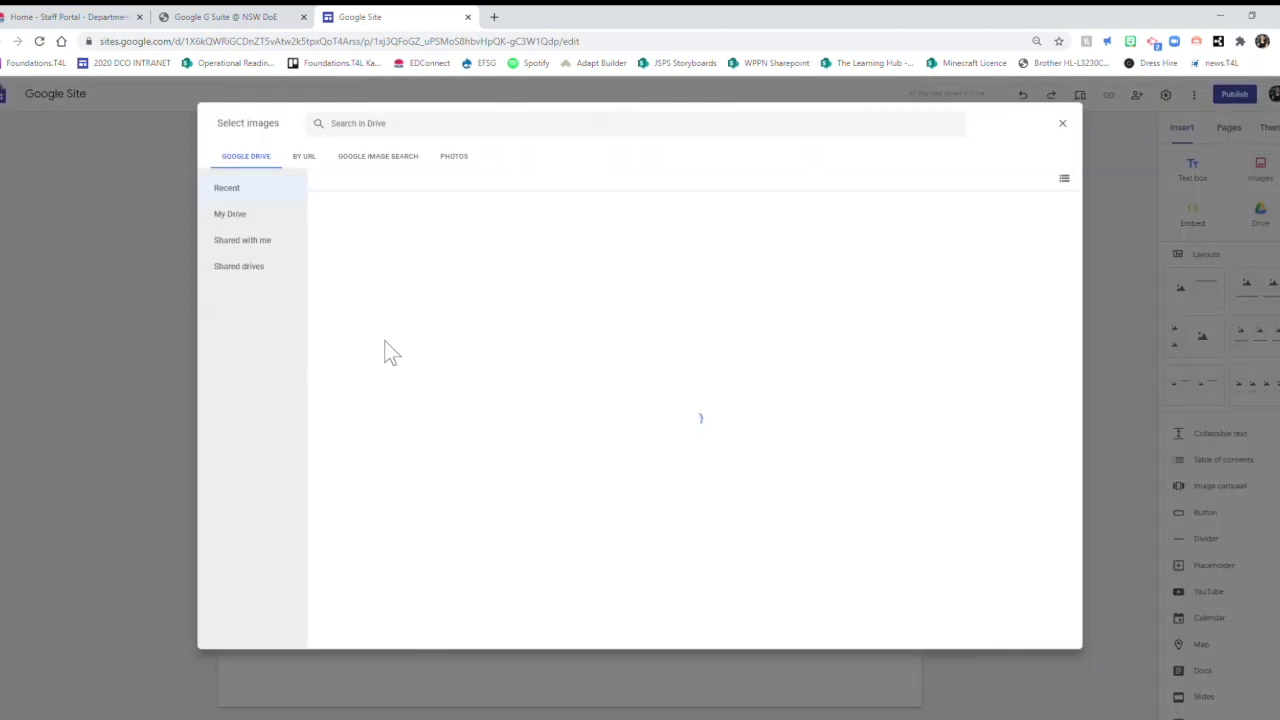
left_click(310, 164)
left_click(385, 168)
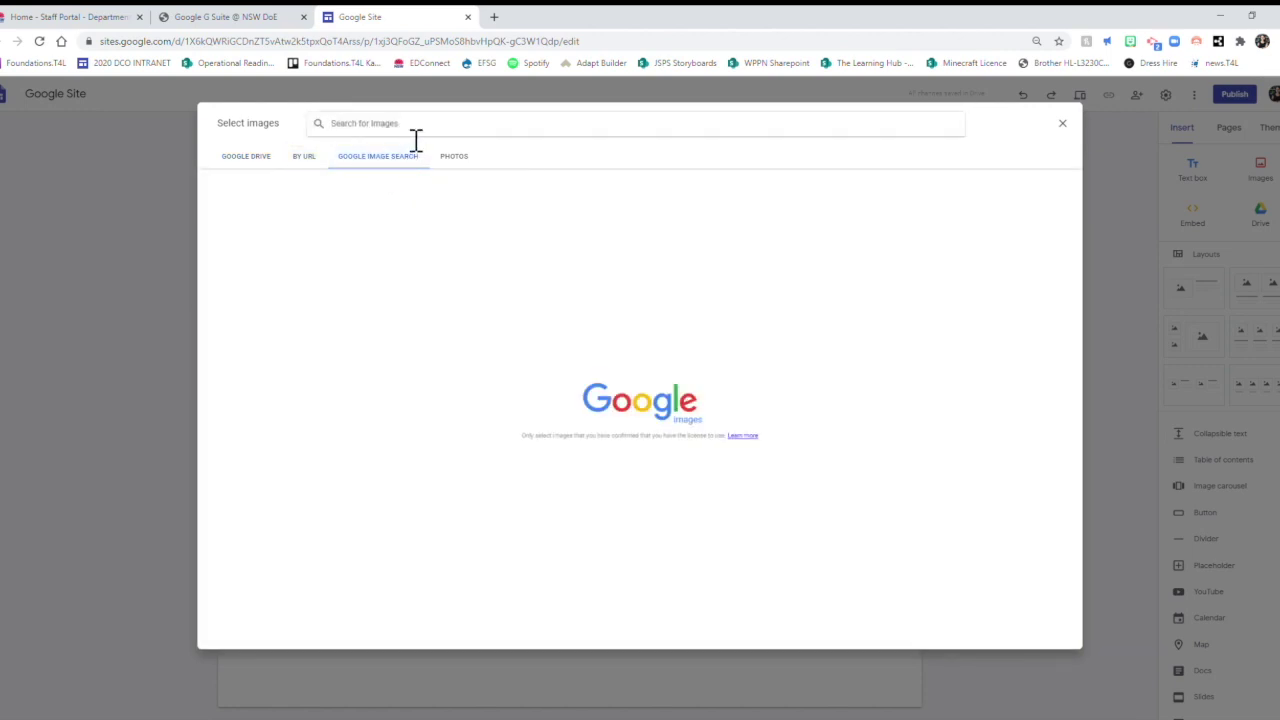
left_click(416, 140)
type("c")
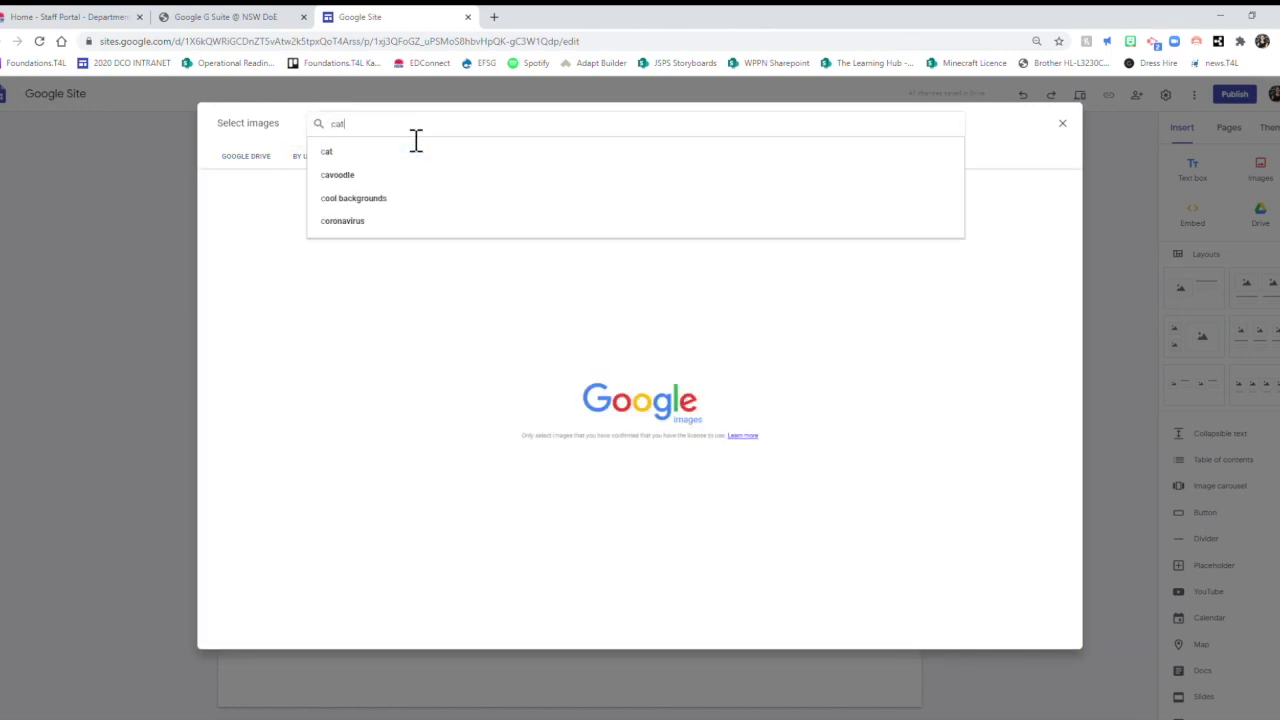
type("at")
key("Return")
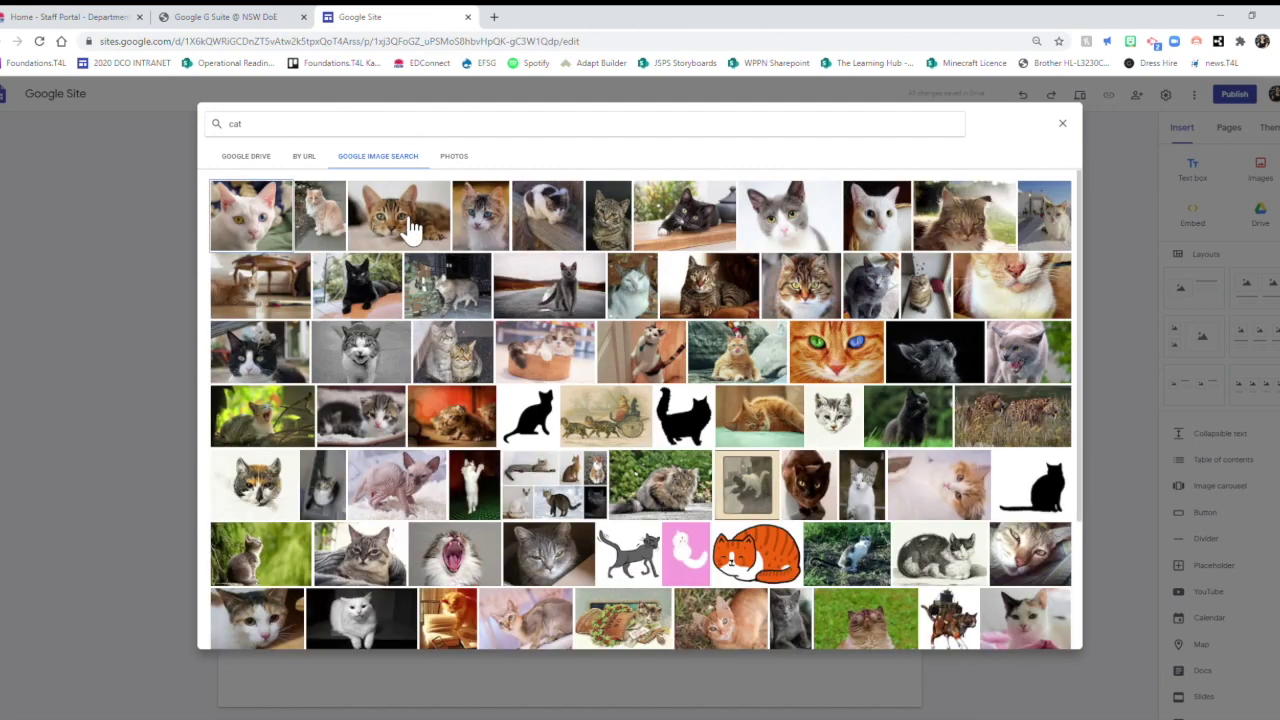
double_click(413, 228)
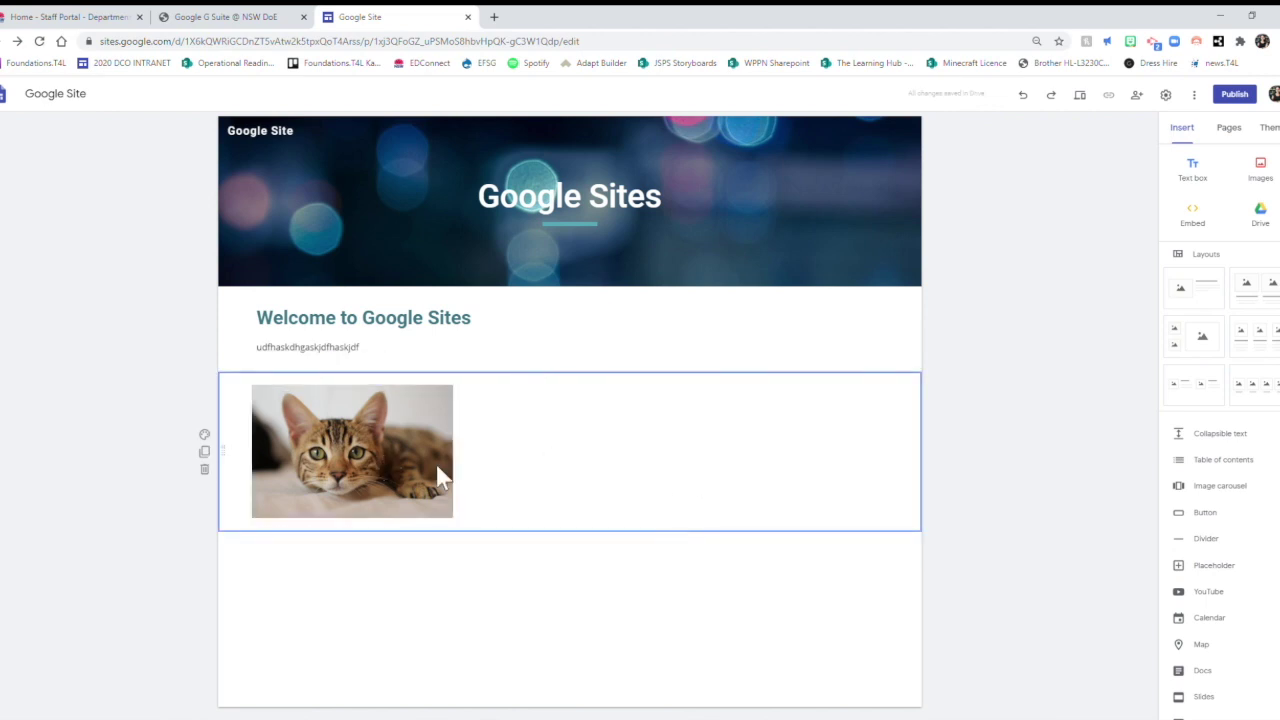
Put the welcome text in the left column and the enlarged cat photo on the right.
left_click_drag(443, 477, 363, 490)
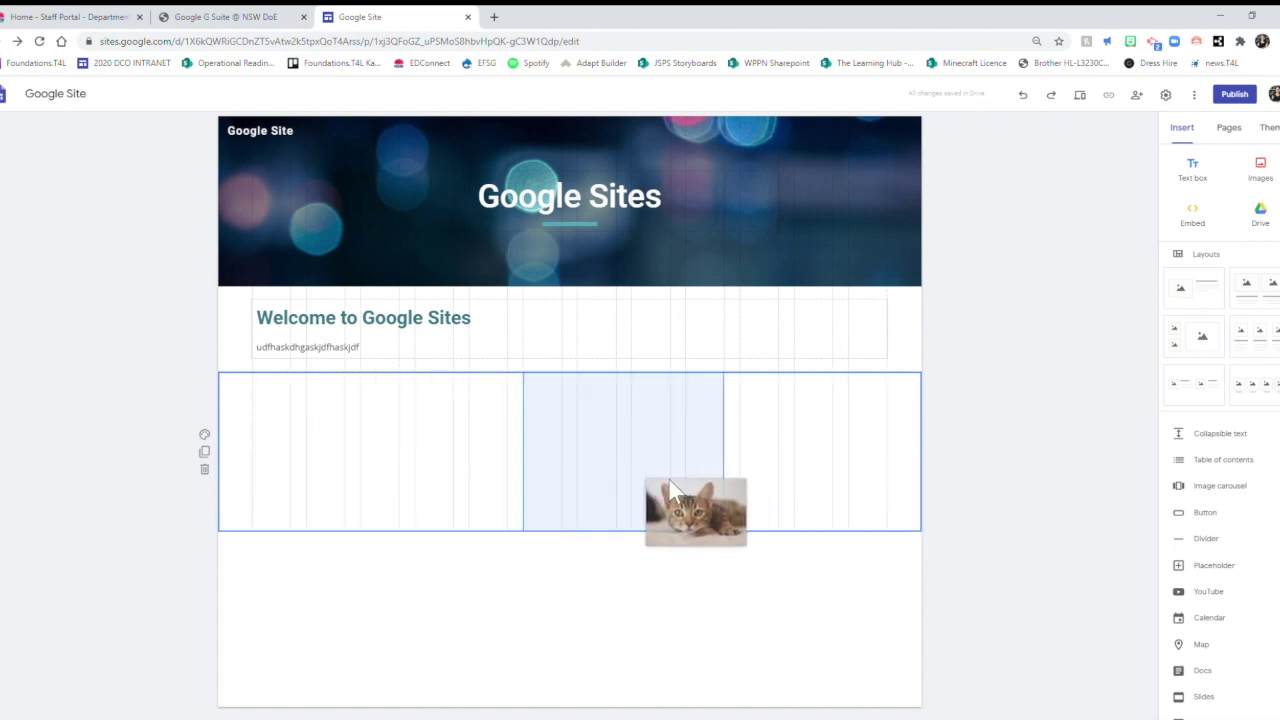
left_click_drag(669, 482, 846, 474)
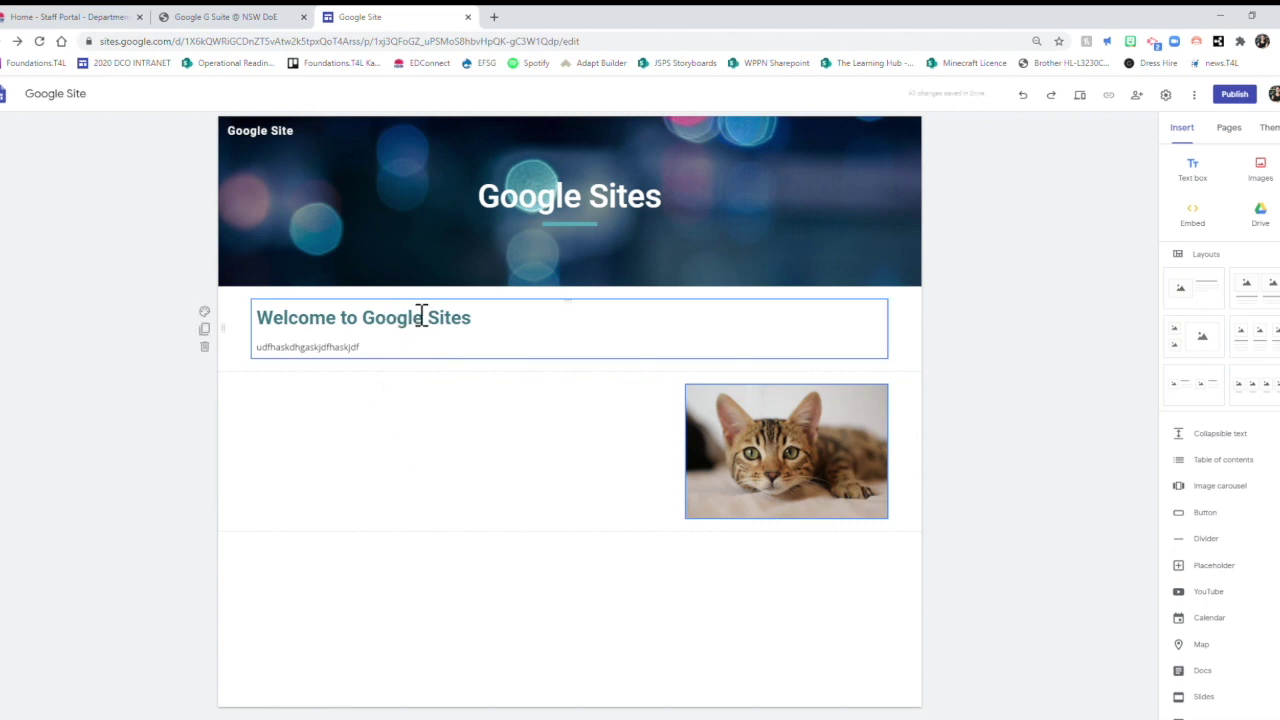
left_click_drag(423, 315, 396, 414)
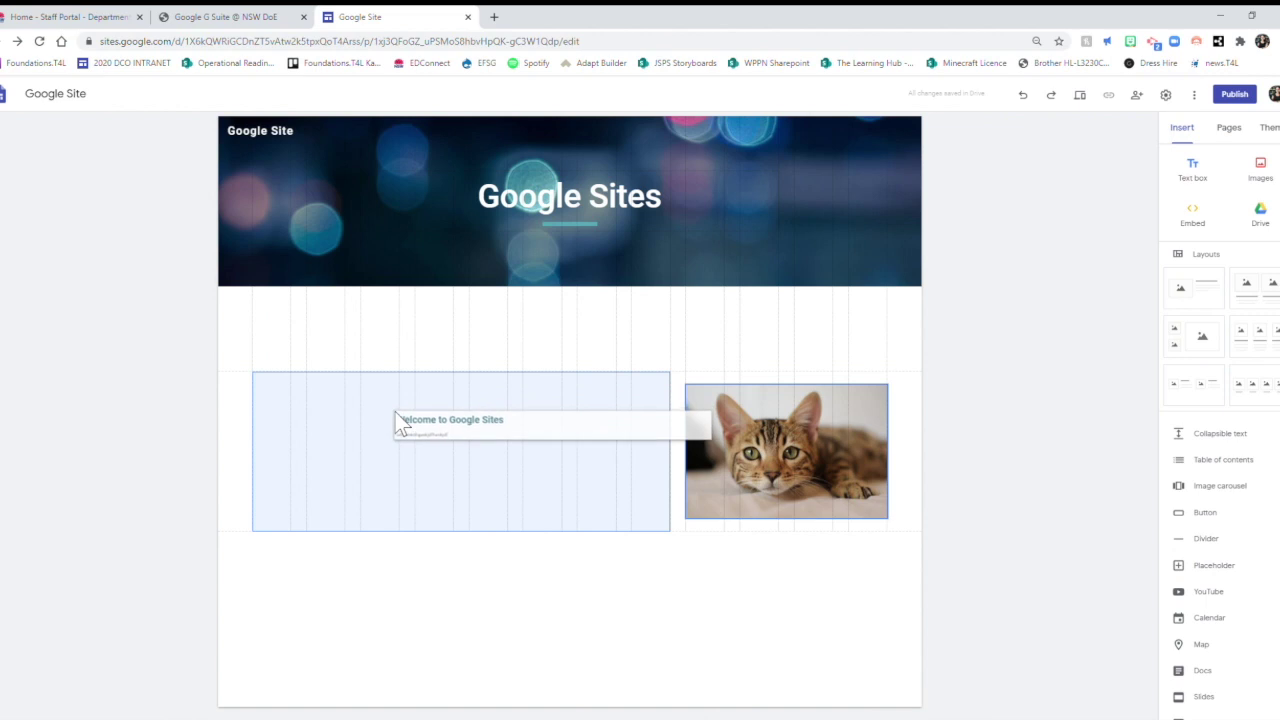
left_click_drag(396, 414, 286, 370)
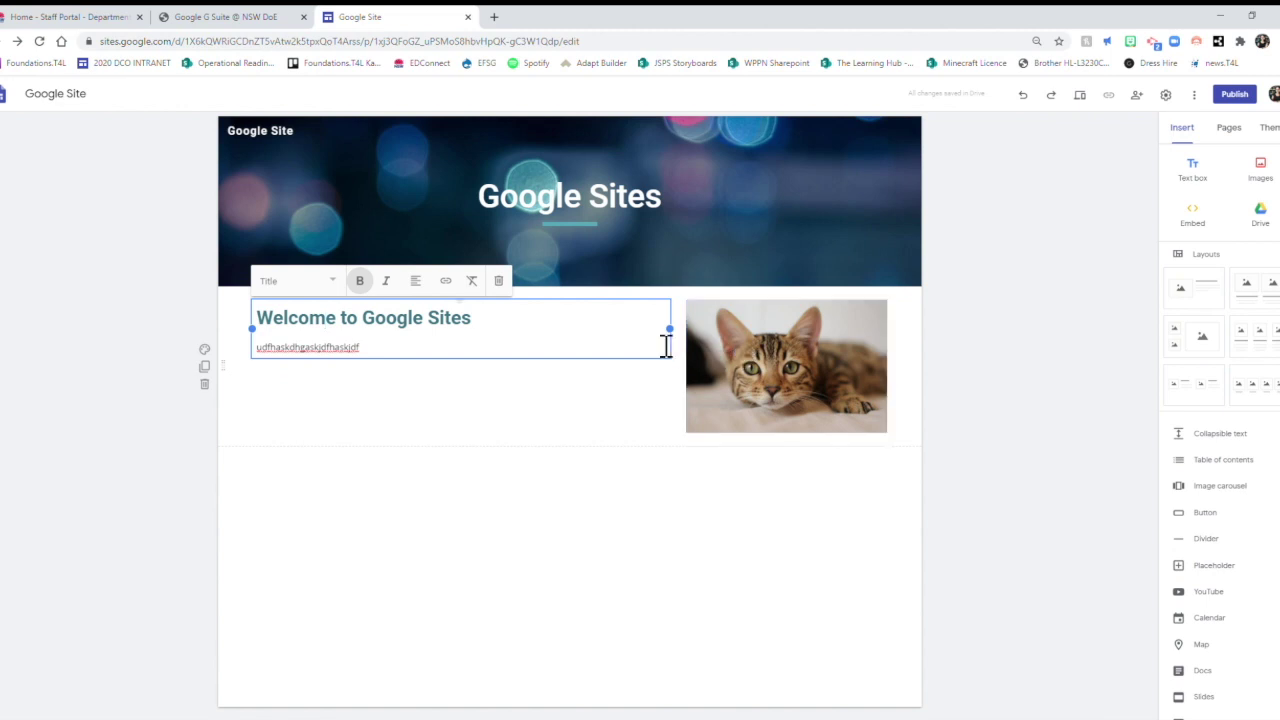
left_click(764, 354)
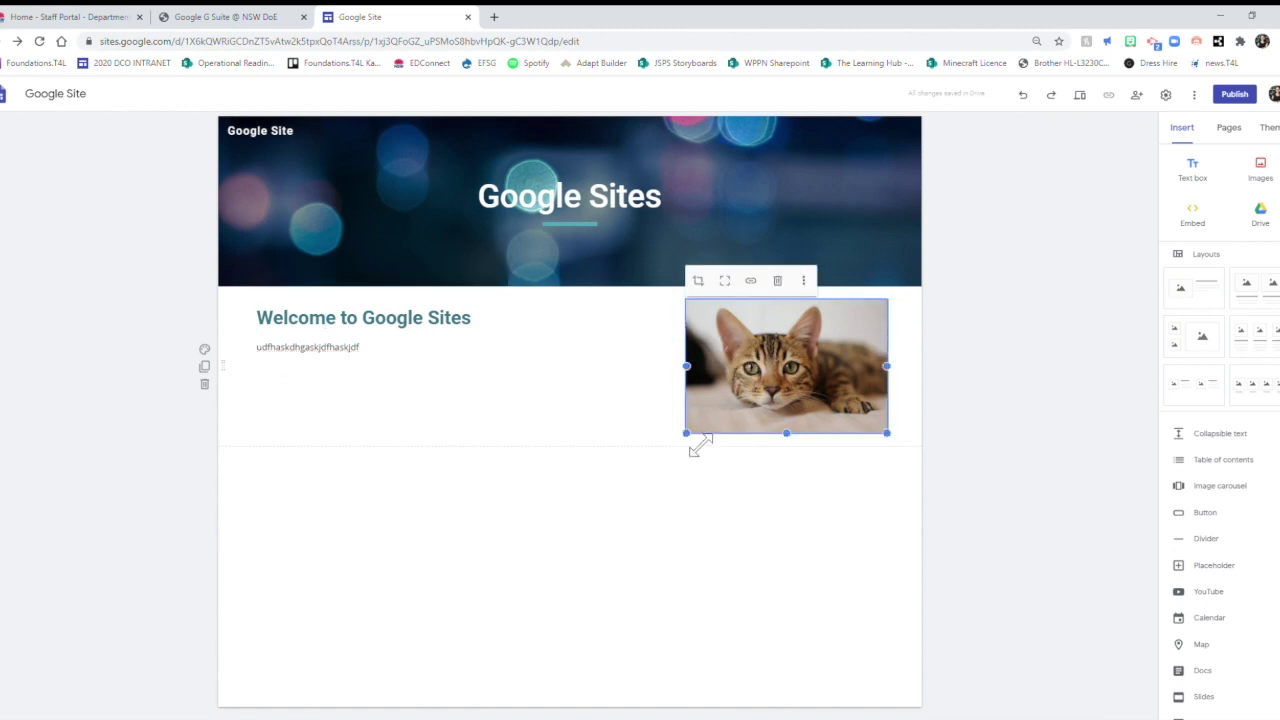
left_click_drag(694, 443, 626, 484)
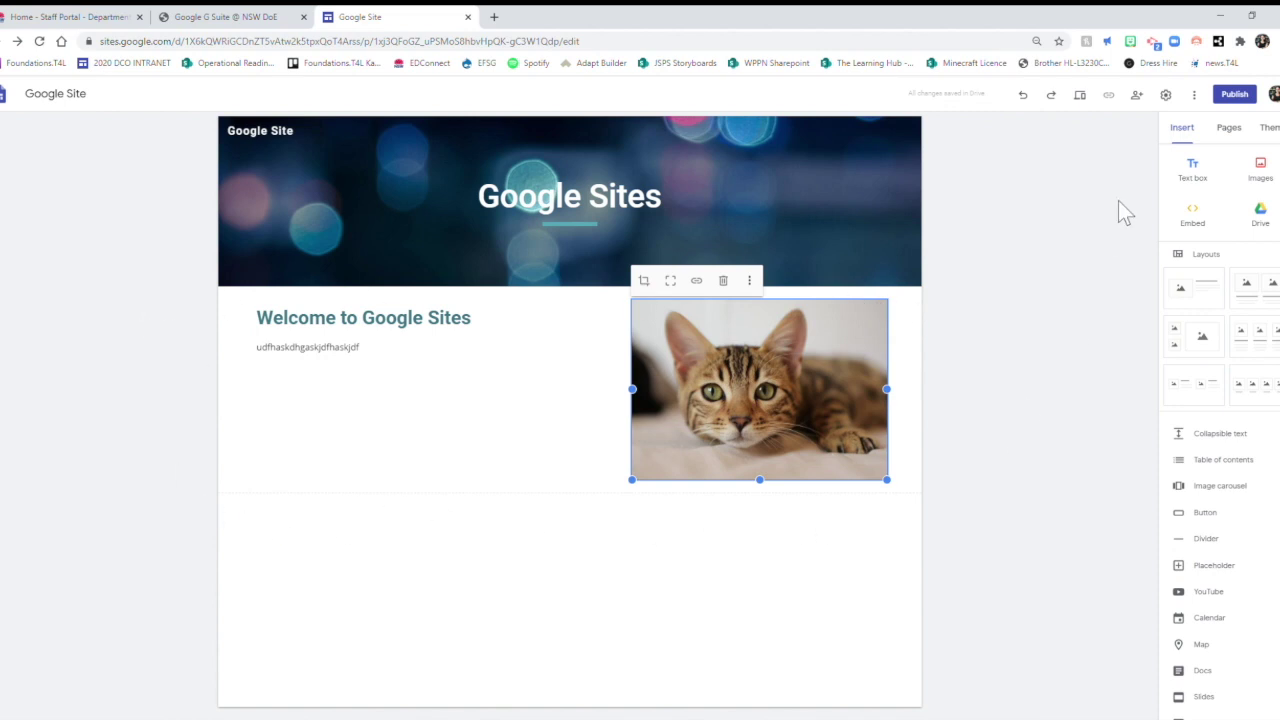
left_click(1209, 185)
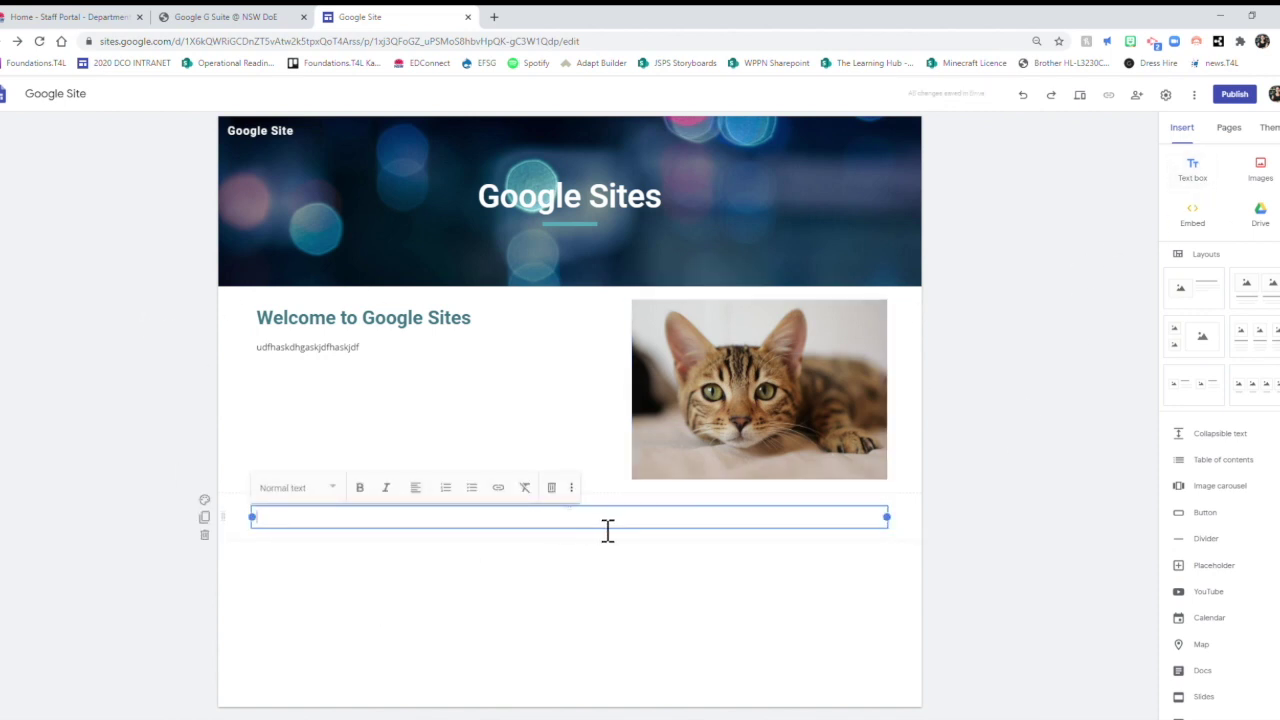
left_click(381, 363)
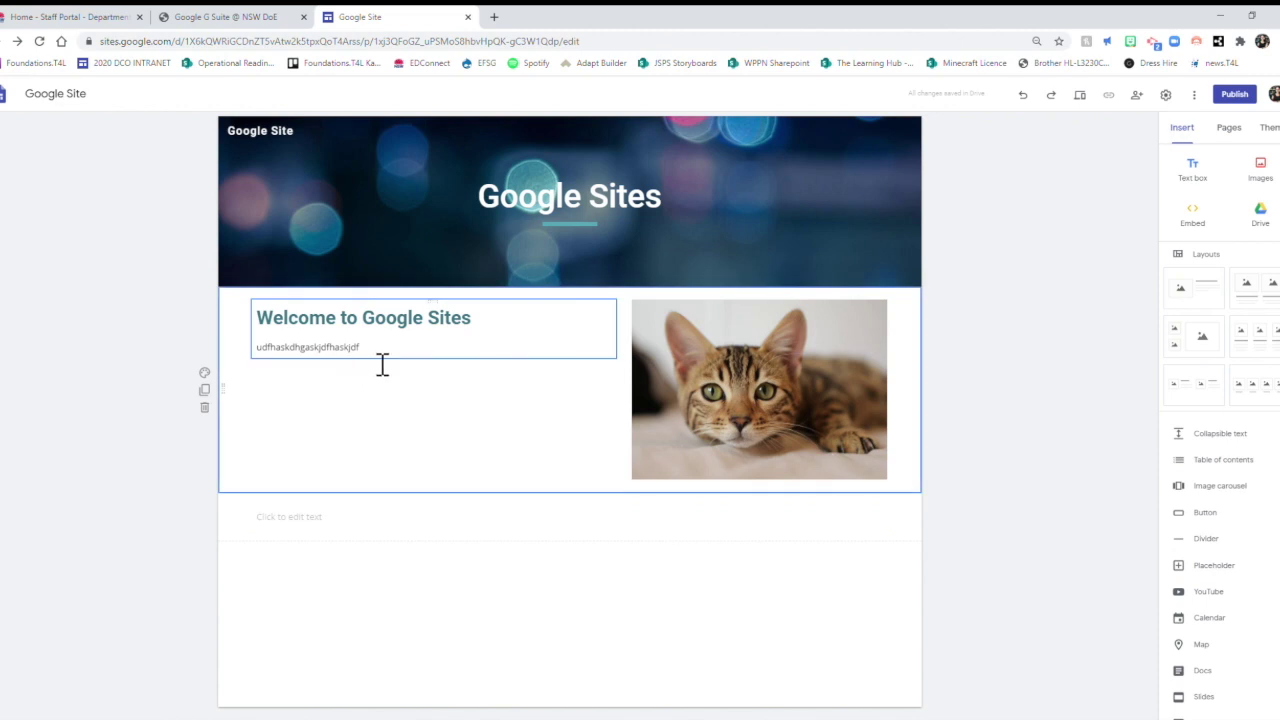
key("Return")
key("Return")
key("Return")
type("a")
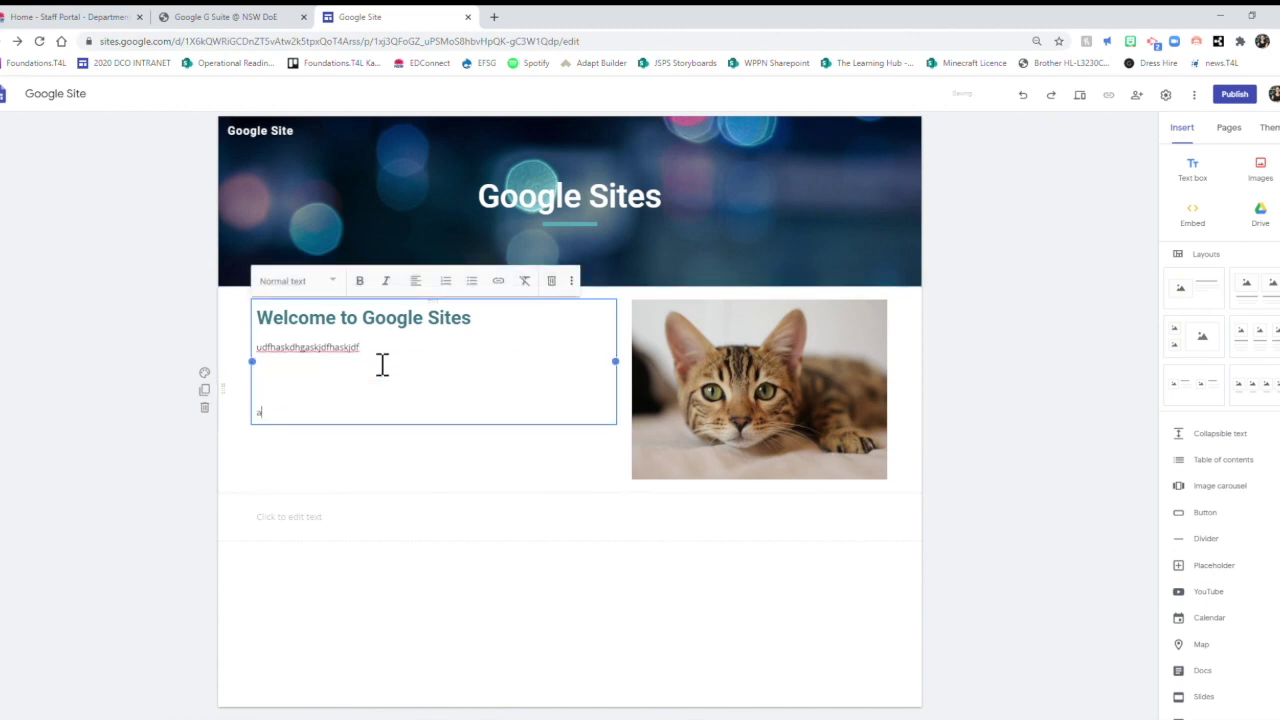
type("jaskfjaslkdfasd")
key("Return")
key("Return")
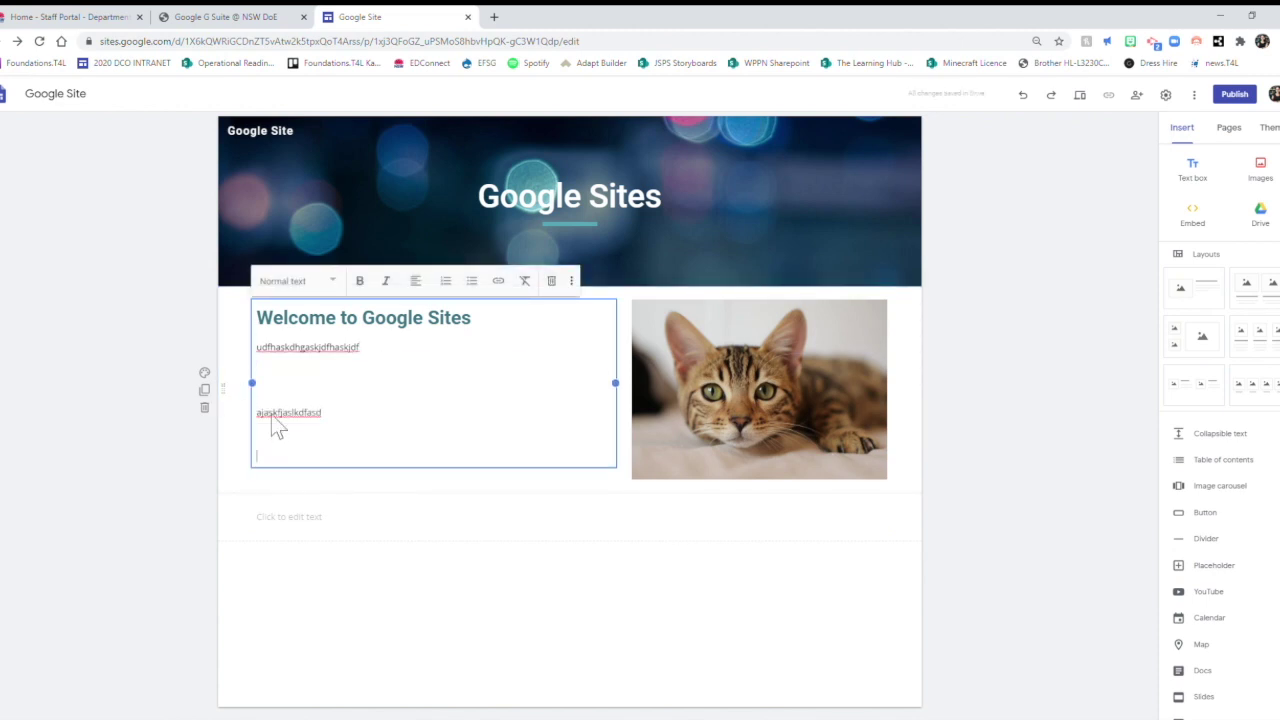
double_click(305, 418)
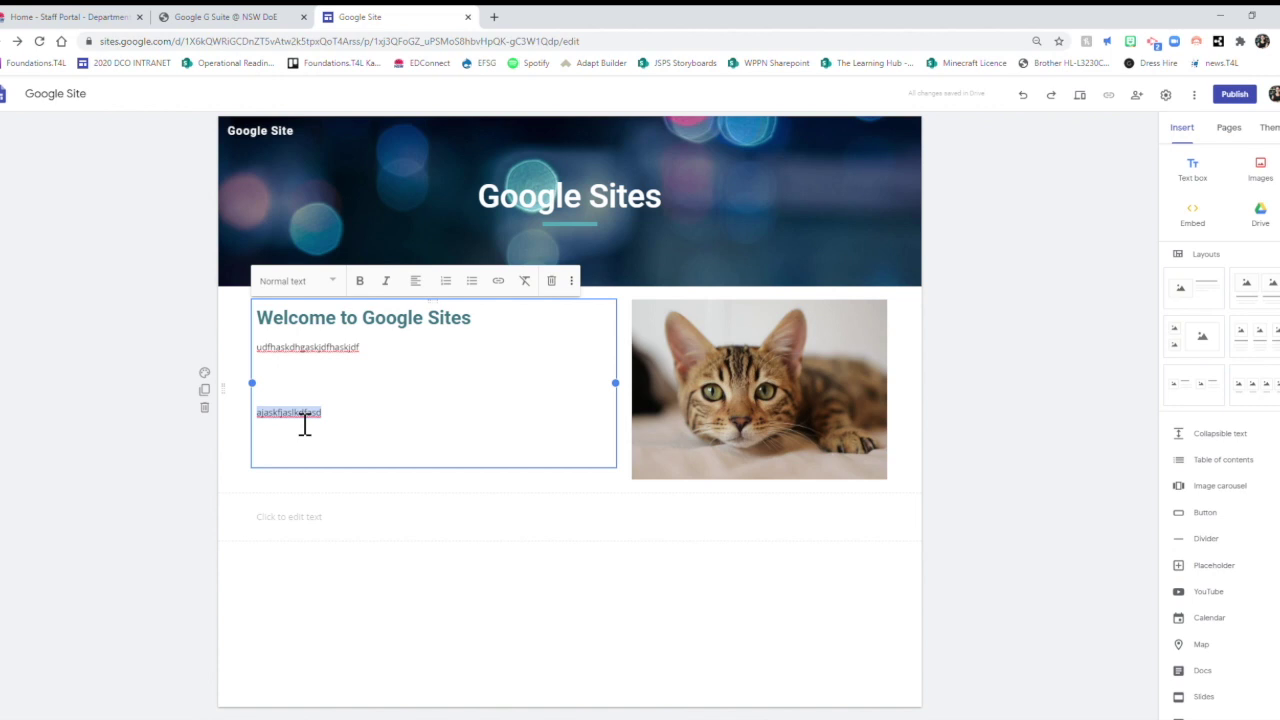
left_click(509, 285)
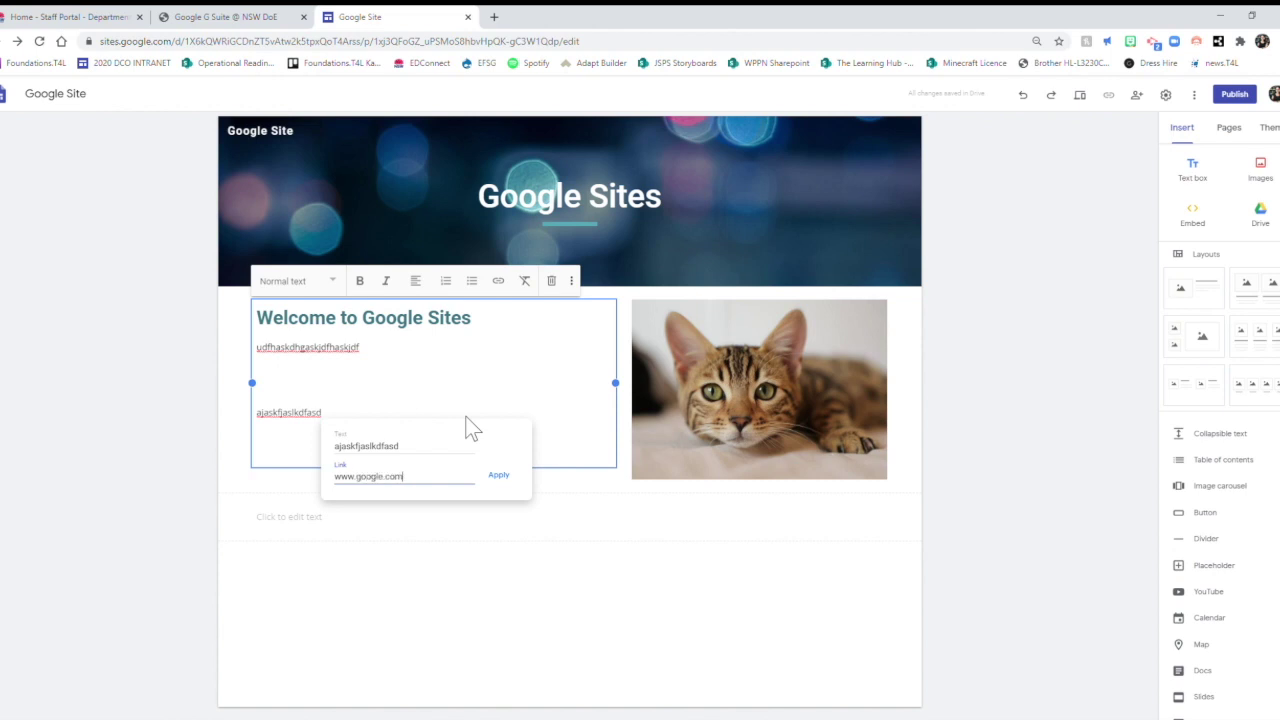
left_click(499, 476)
left_click(157, 514)
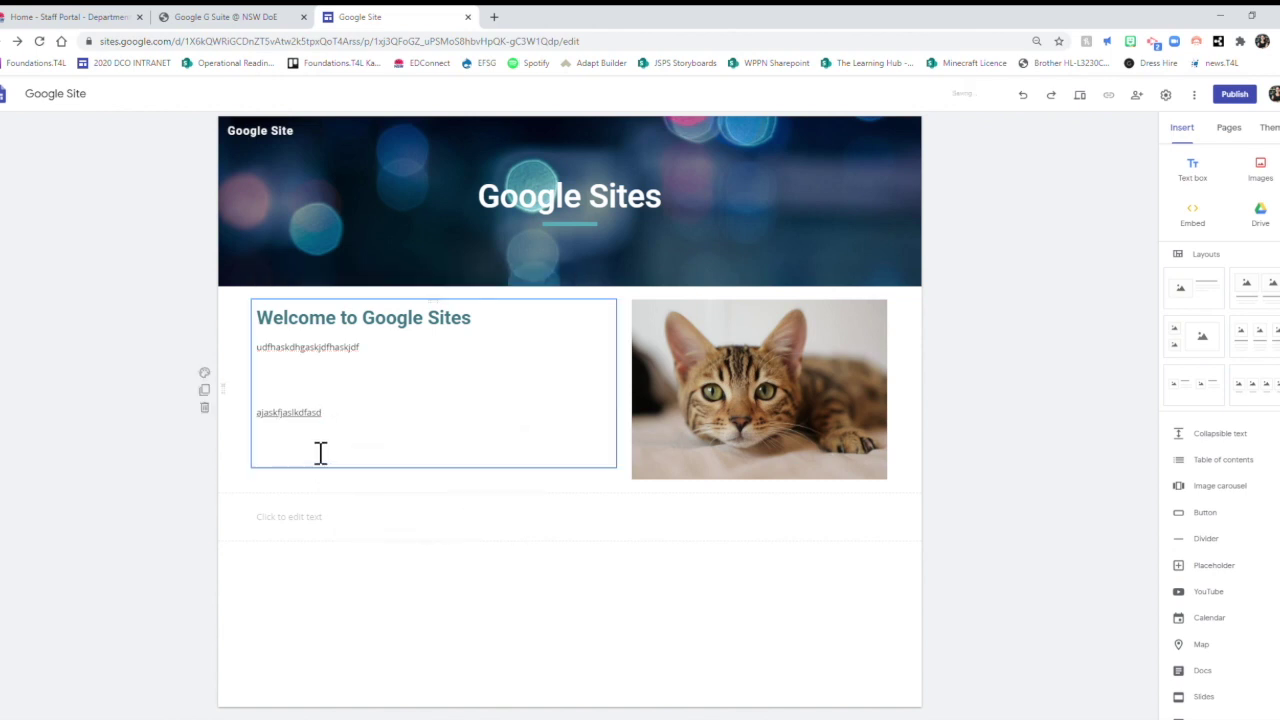
Start embedding content from the web, clearing the invalid address, and open a new browser tab.
left_click(1205, 228)
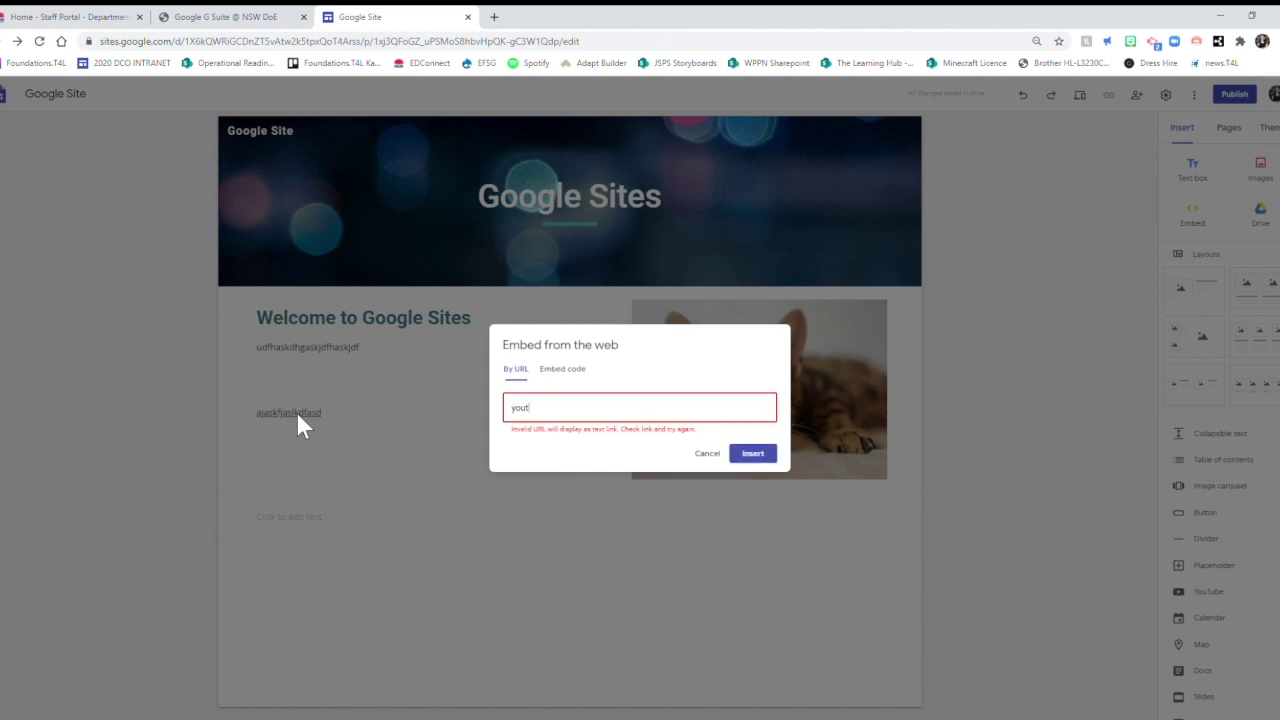
key("BackSpace")
key("BackSpace")
key("BackSpace")
key("BackSpace")
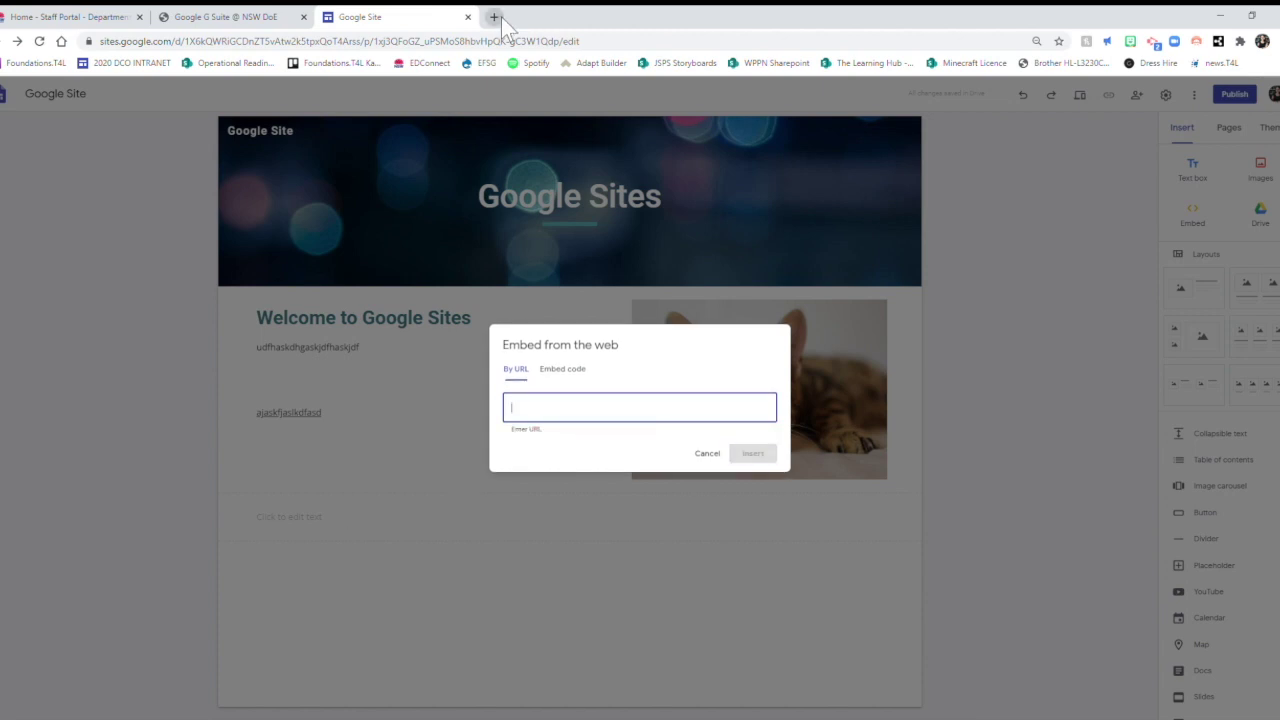
left_click(494, 17)
Load youtube.com and pause the advert on the For Loops in Python video.
type("youtube")
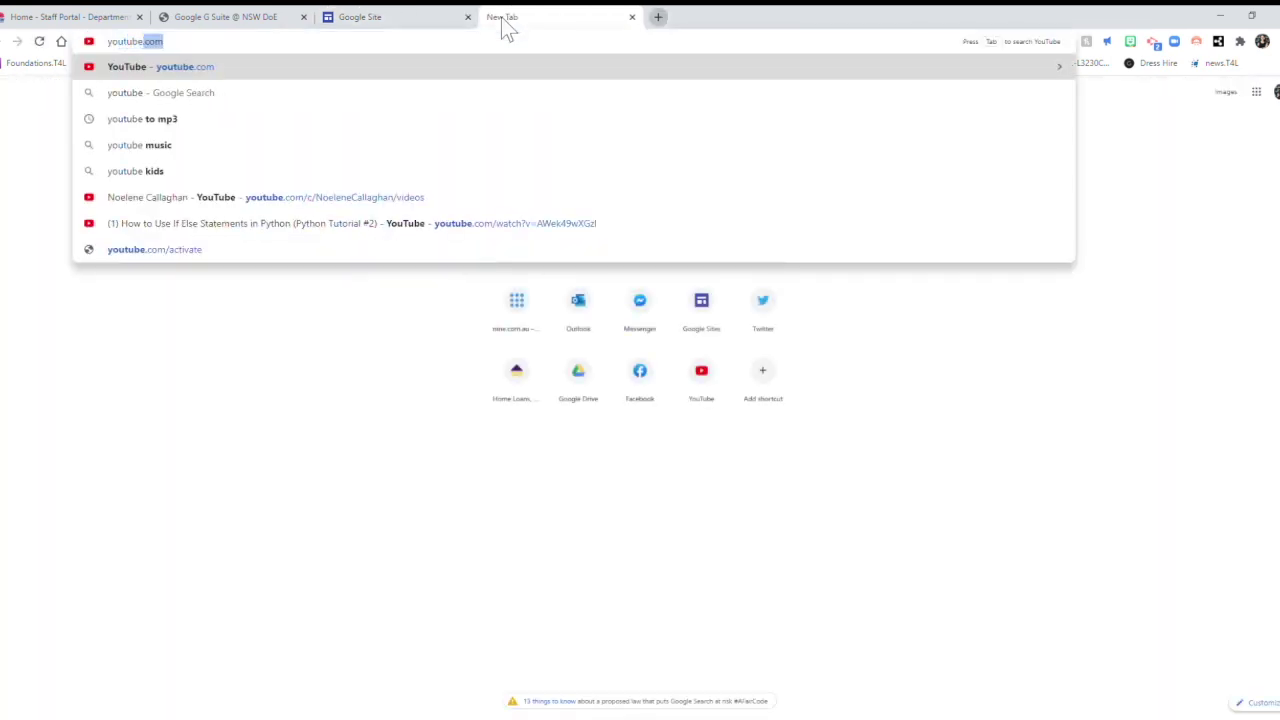
key("Return")
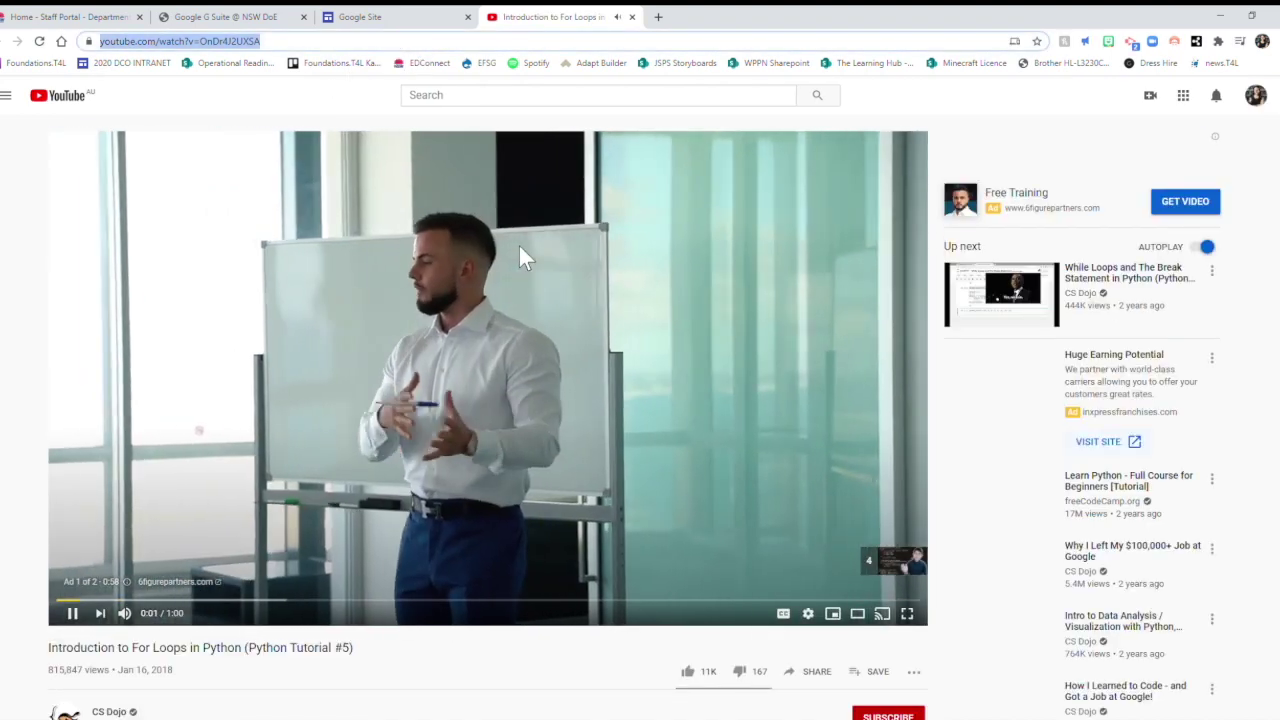
left_click(520, 251)
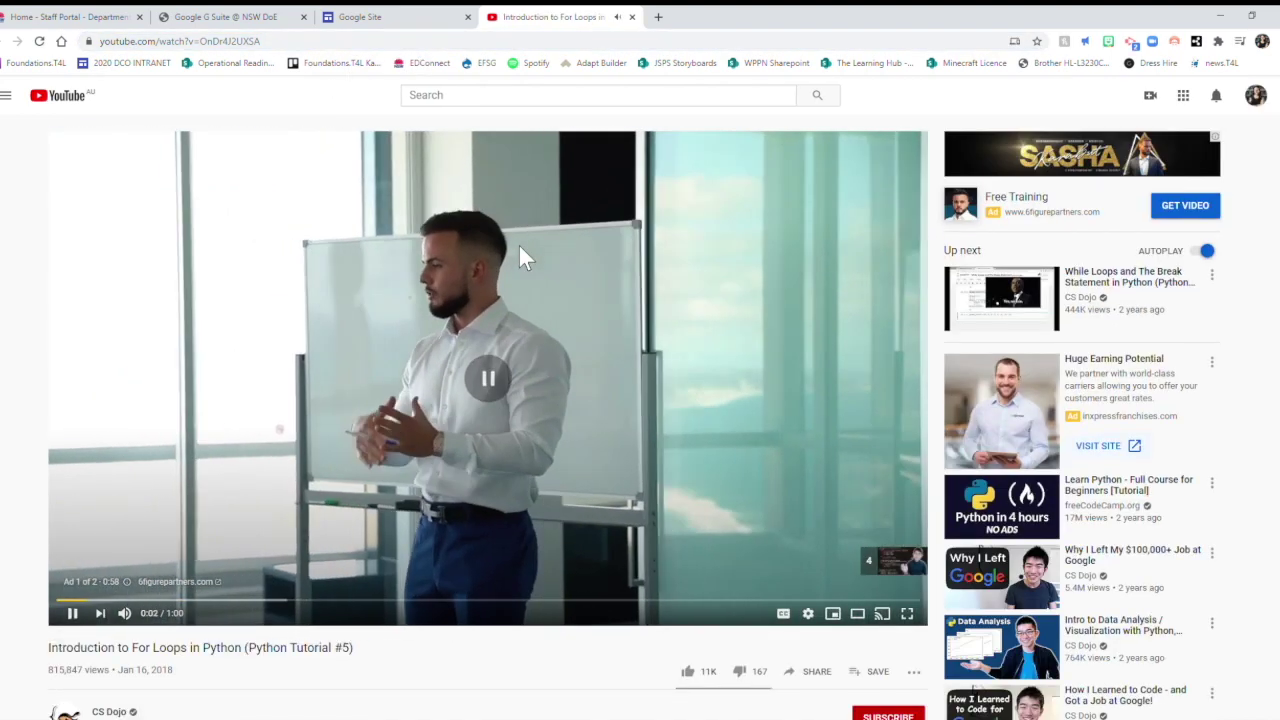
left_click(378, 18)
Embed the For Loops in Python video from its pasted URL and move it to the right half.
type("https://www.youtube.com/watch?v=OnDr4J2UXSA")
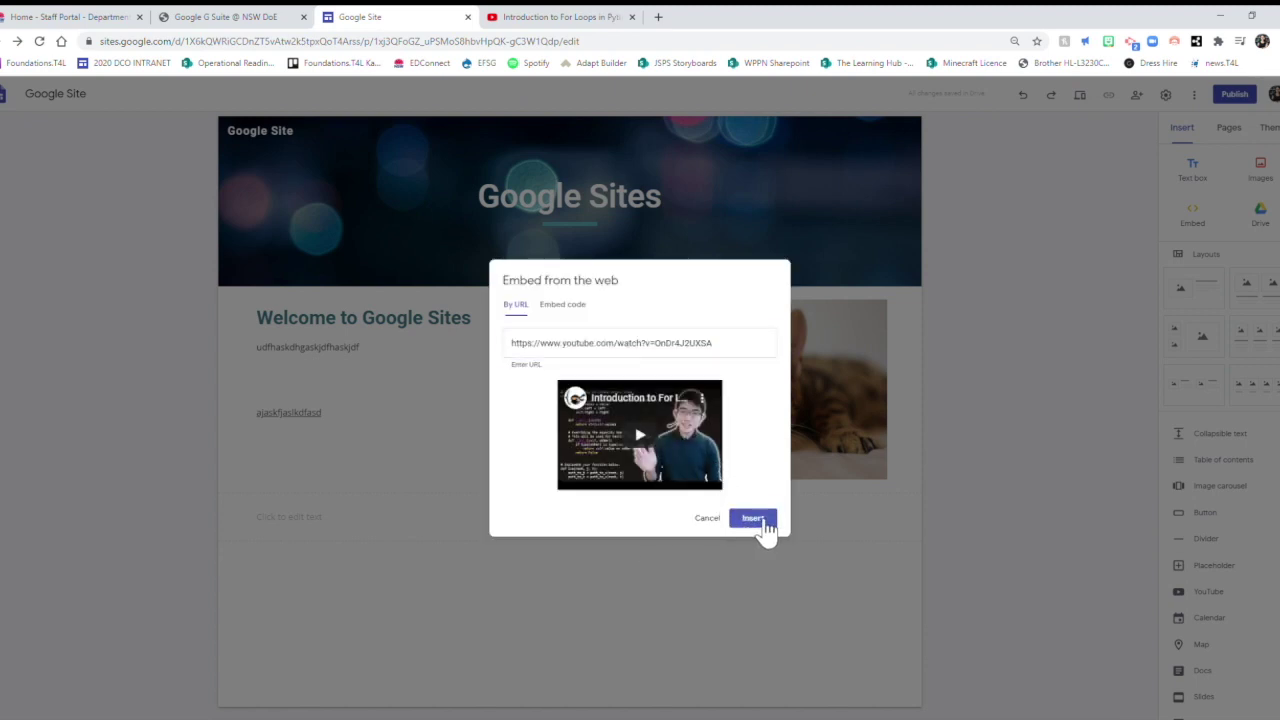
left_click(755, 519)
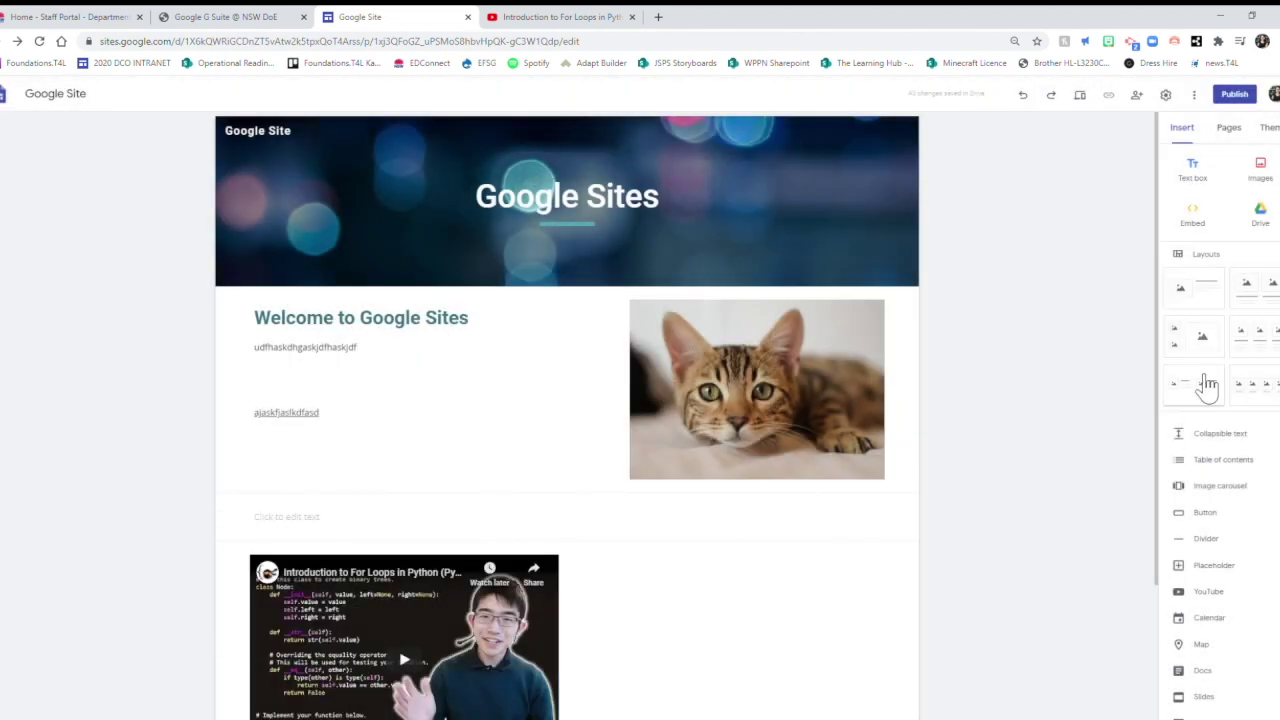
left_click_drag(1160, 382, 290, 512)
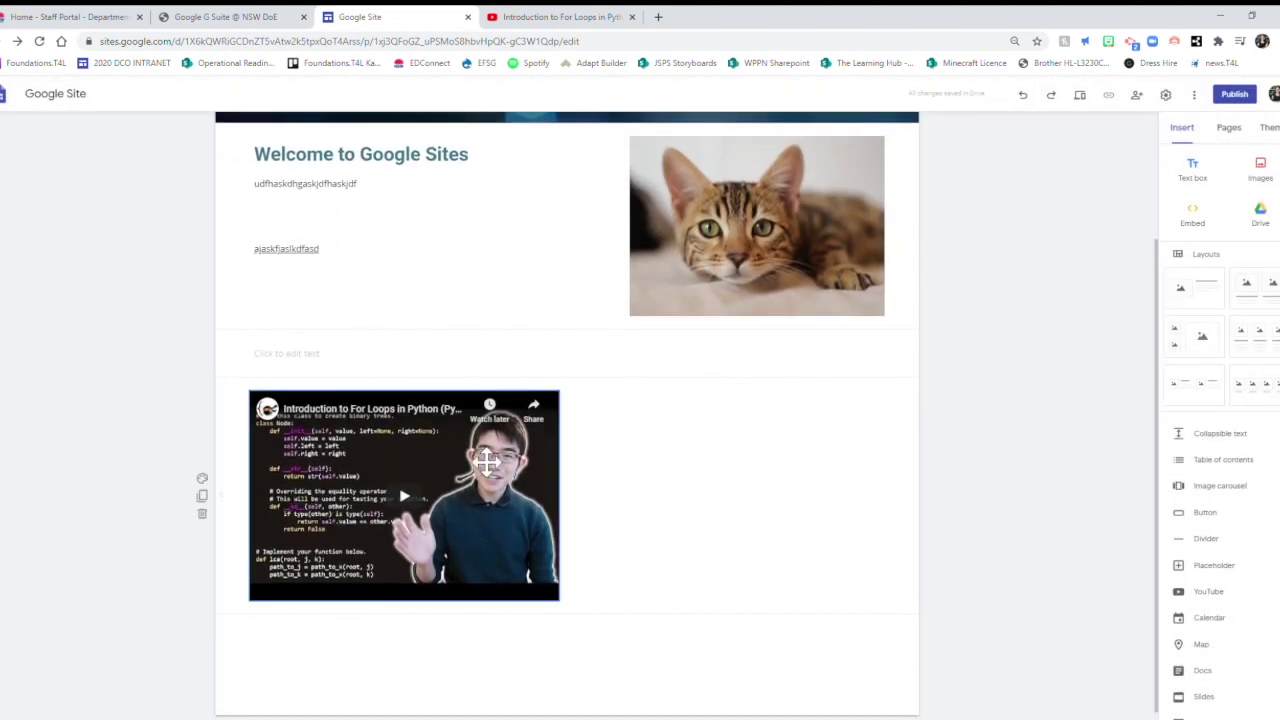
left_click_drag(448, 466, 681, 484)
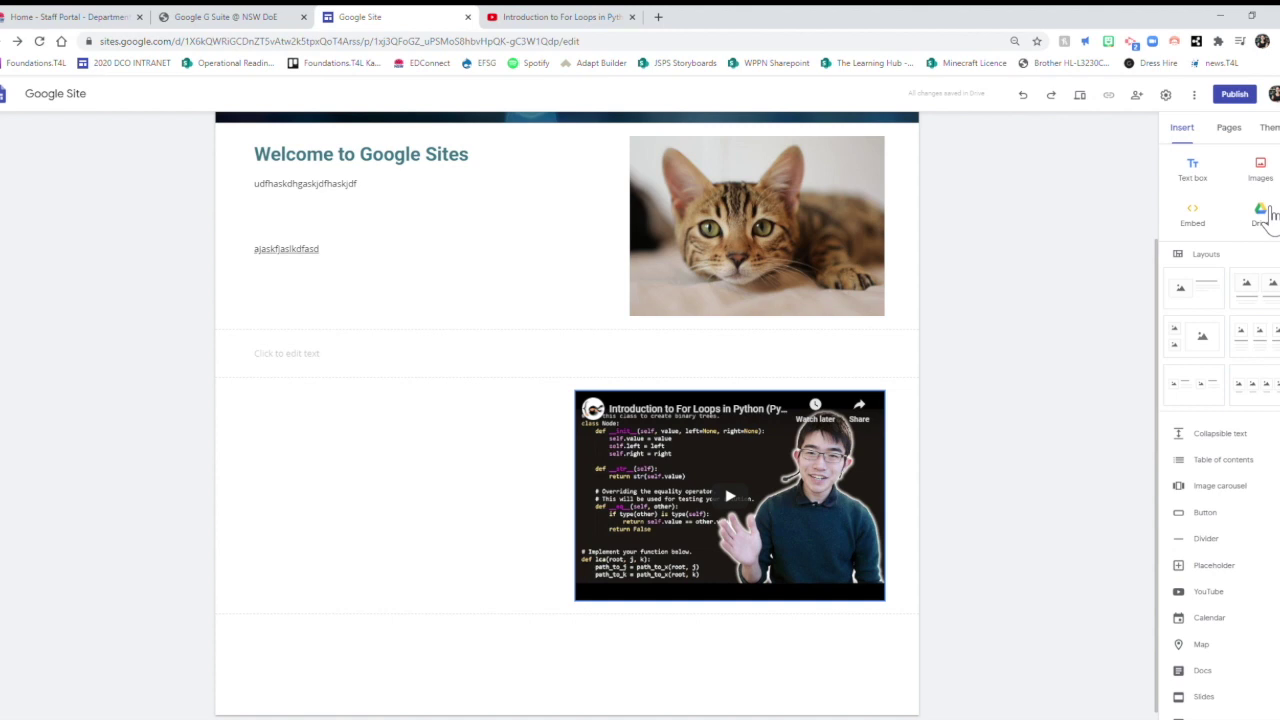
Try inserting the Finigan SDE file from Google Drive into the page.
left_click(1262, 222)
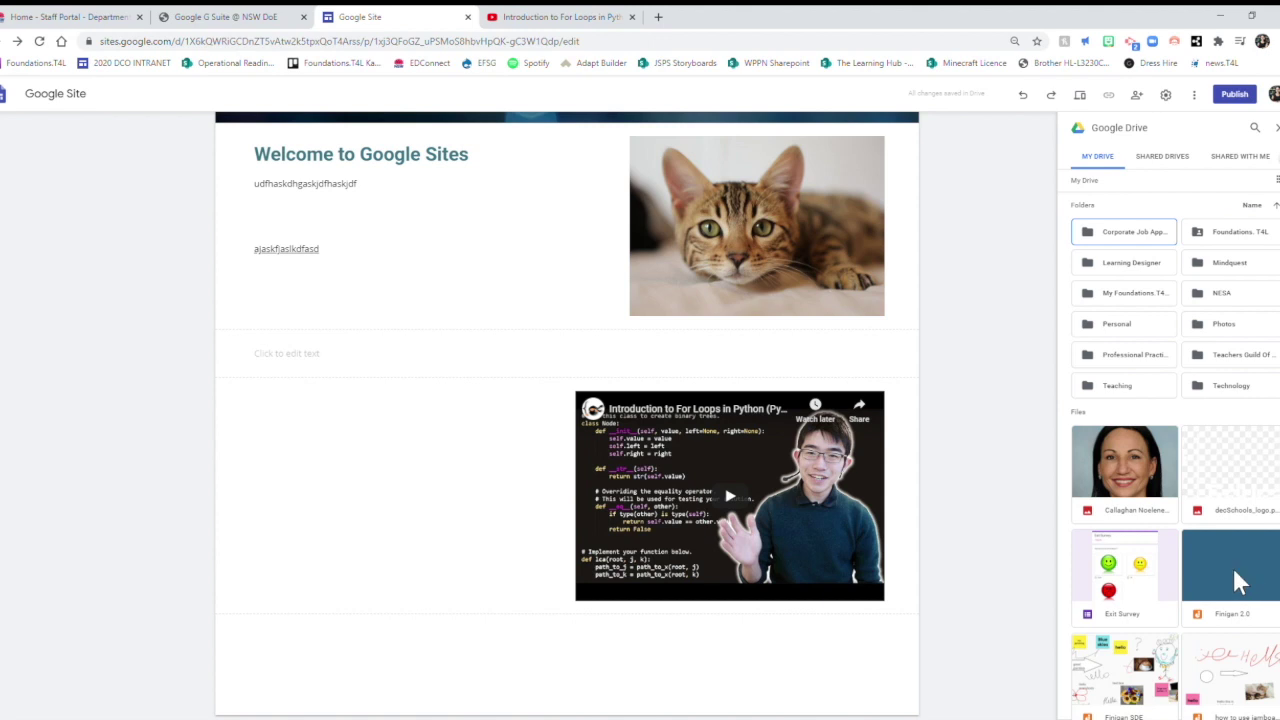
double_click(1128, 678)
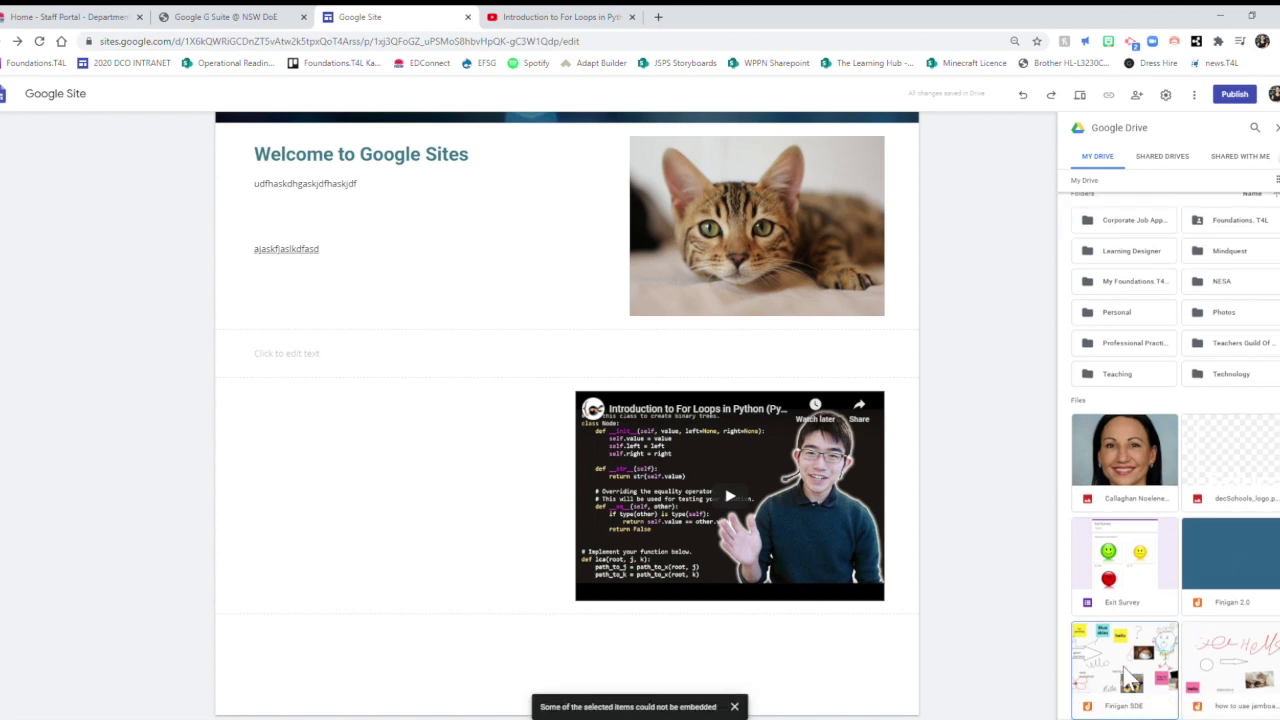
left_click(1135, 675)
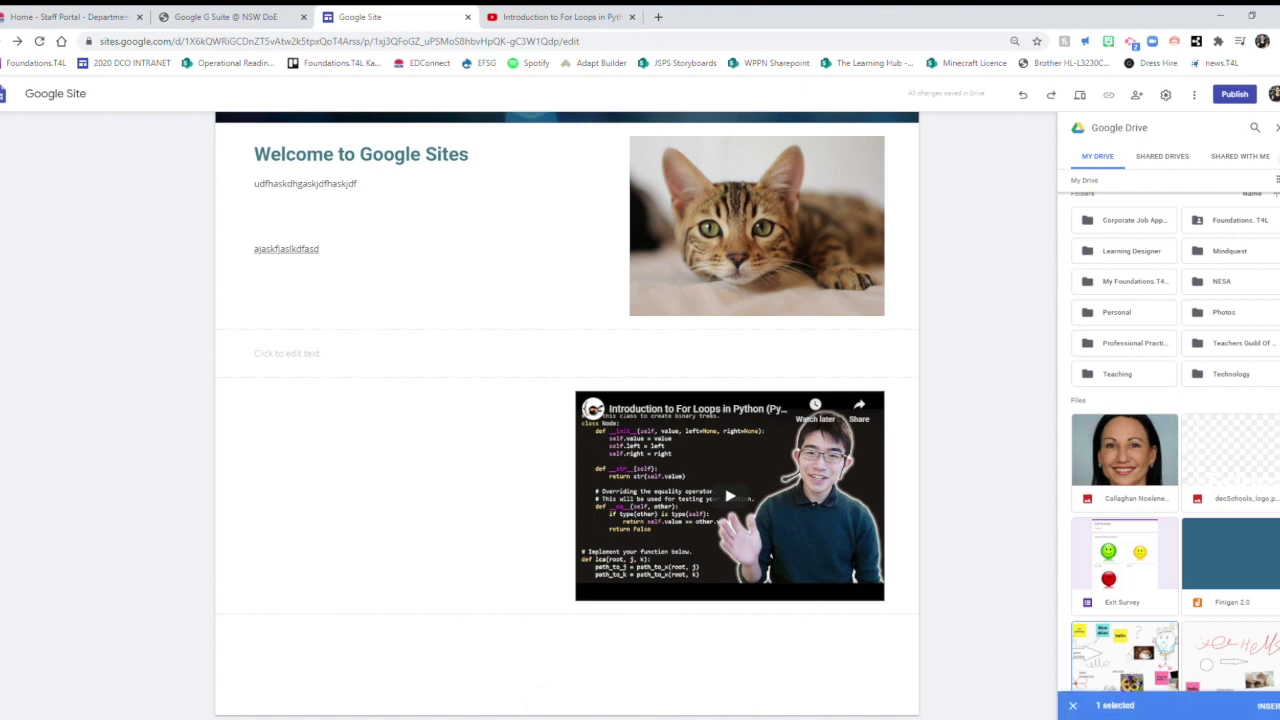
left_click(1268, 706)
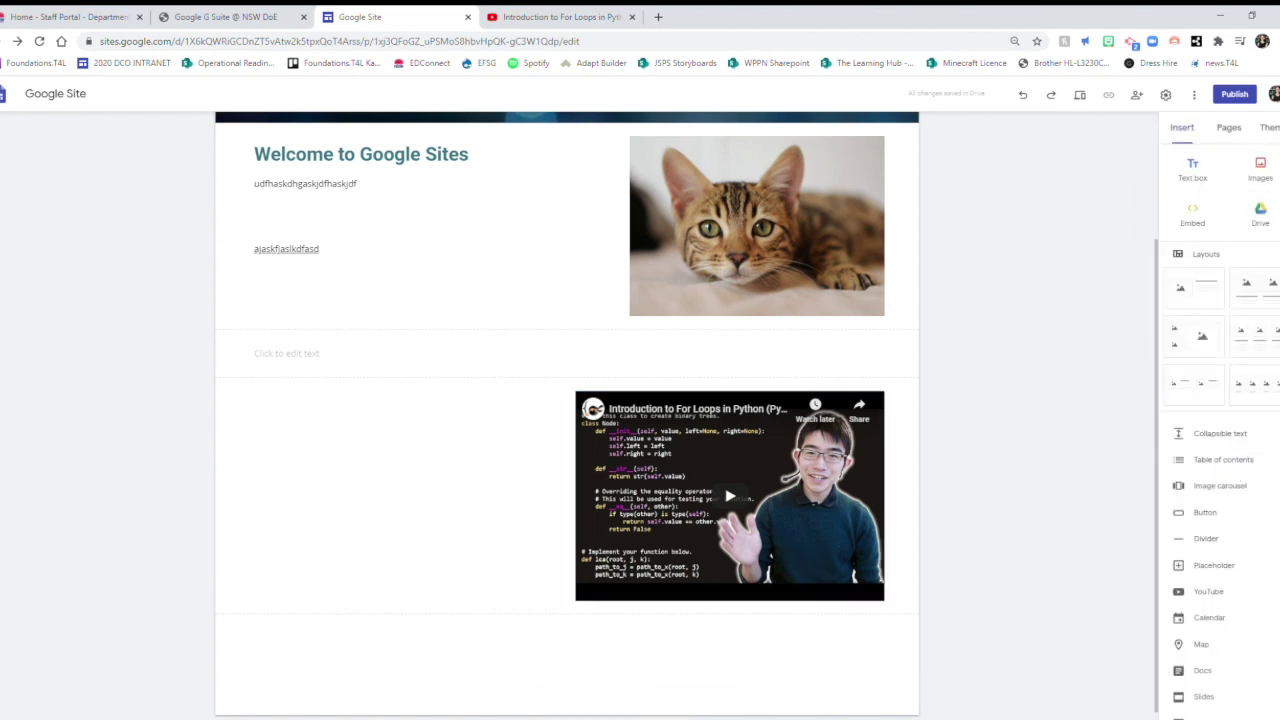
Reopen the Drive file browser and select the Exit Survey form.
left_click(1262, 210)
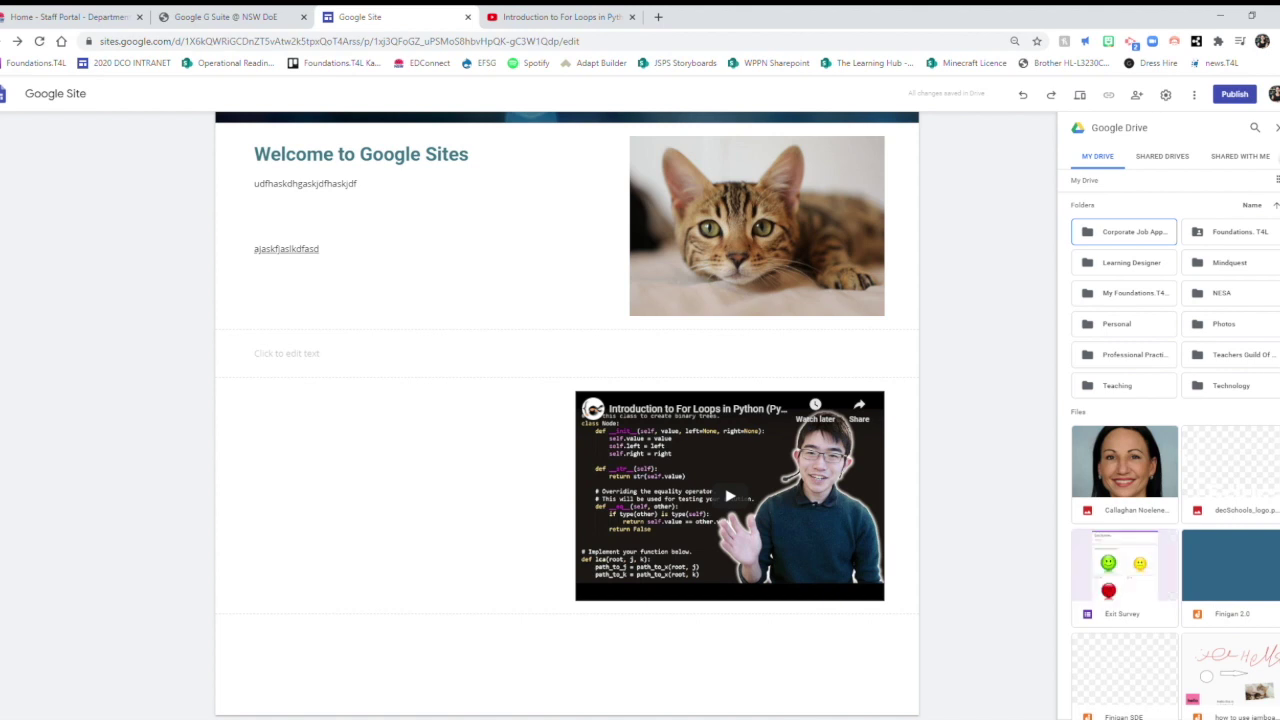
scroll(1175, 450, "down", 5)
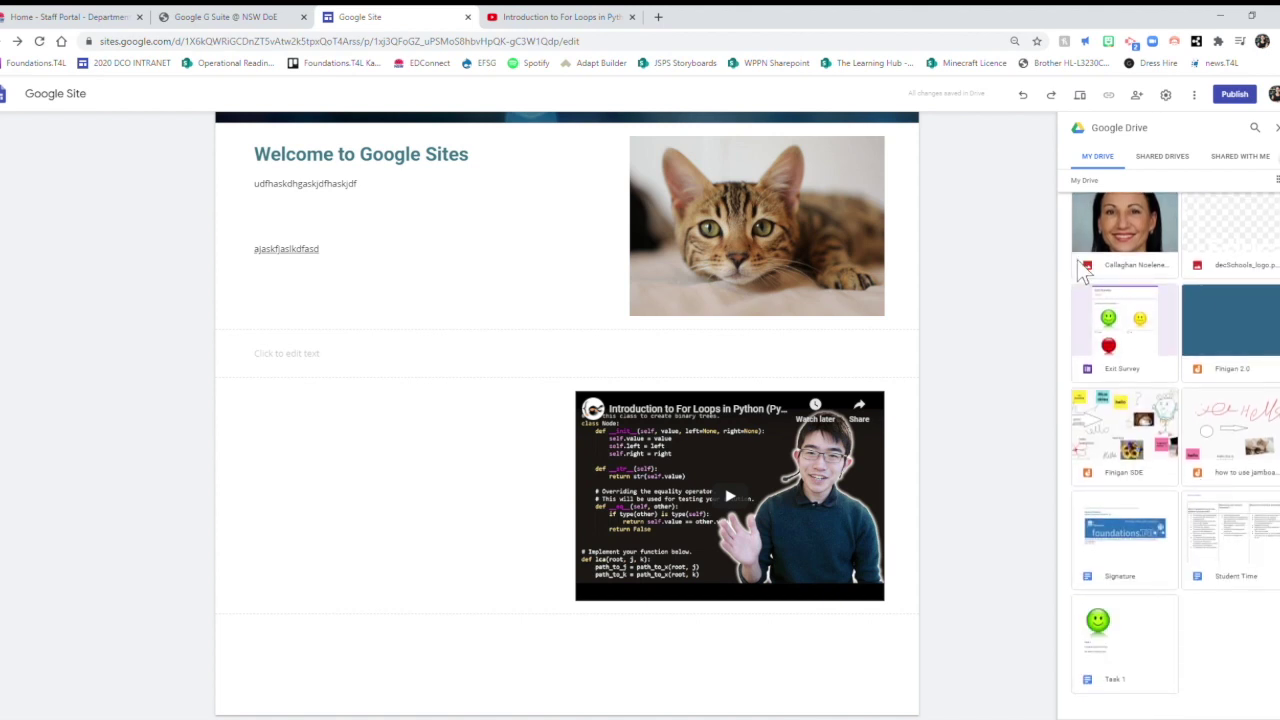
left_click(1125, 340)
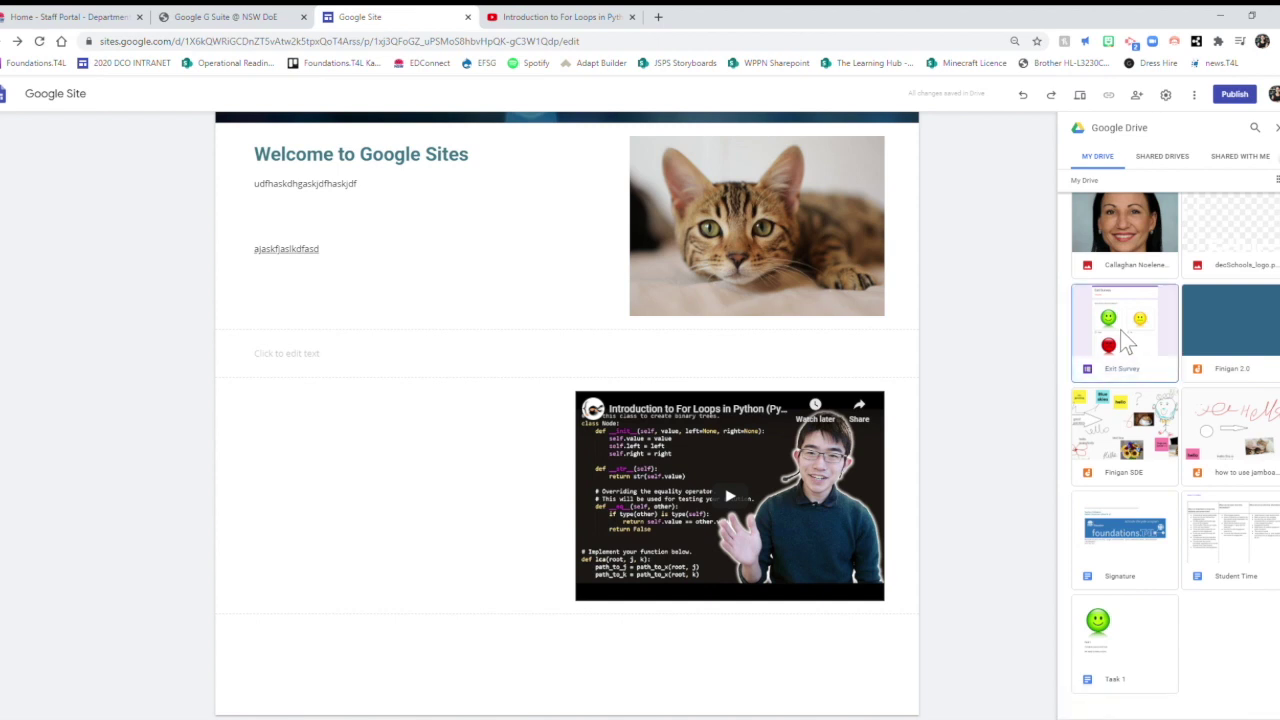
Embed the Exit Survey form, make it taller and narrower, and close the Drive panel.
left_click(1245, 705)
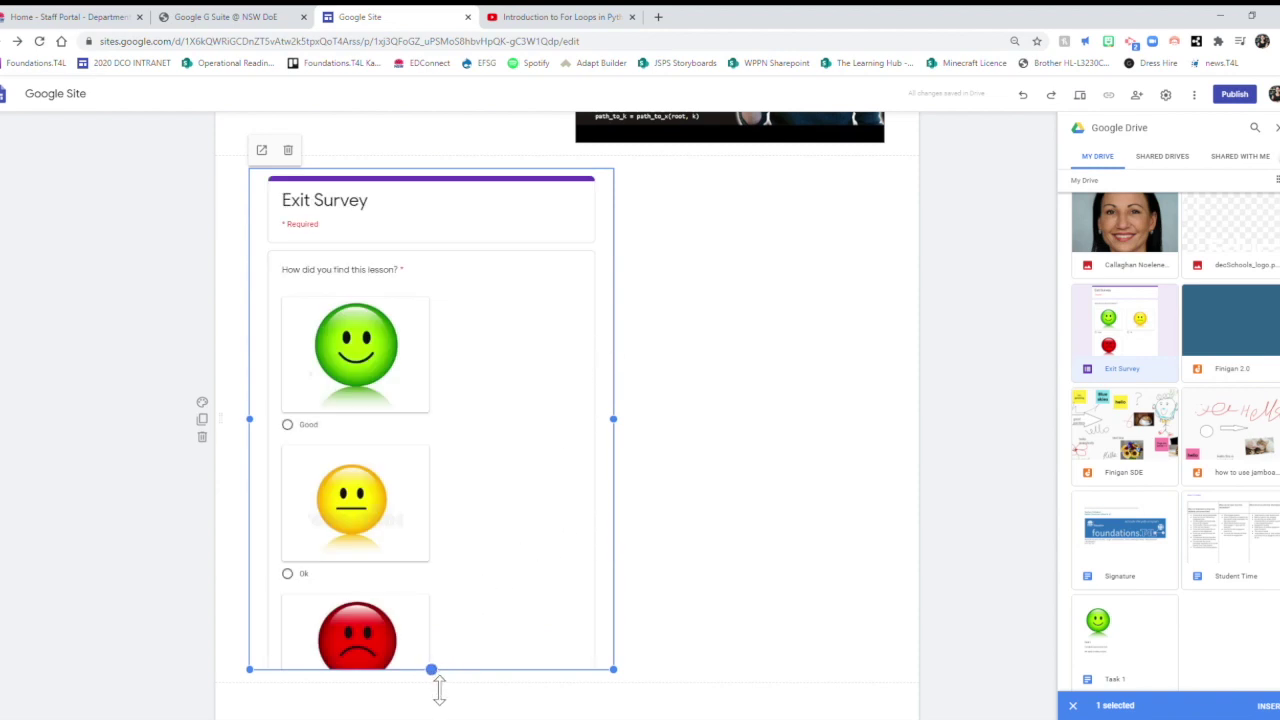
mouse_move(439, 690)
left_mouse_down()
mouse_move(434, 719)
mouse_move(440, 655)
mouse_move(443, 714)
left_mouse_up()
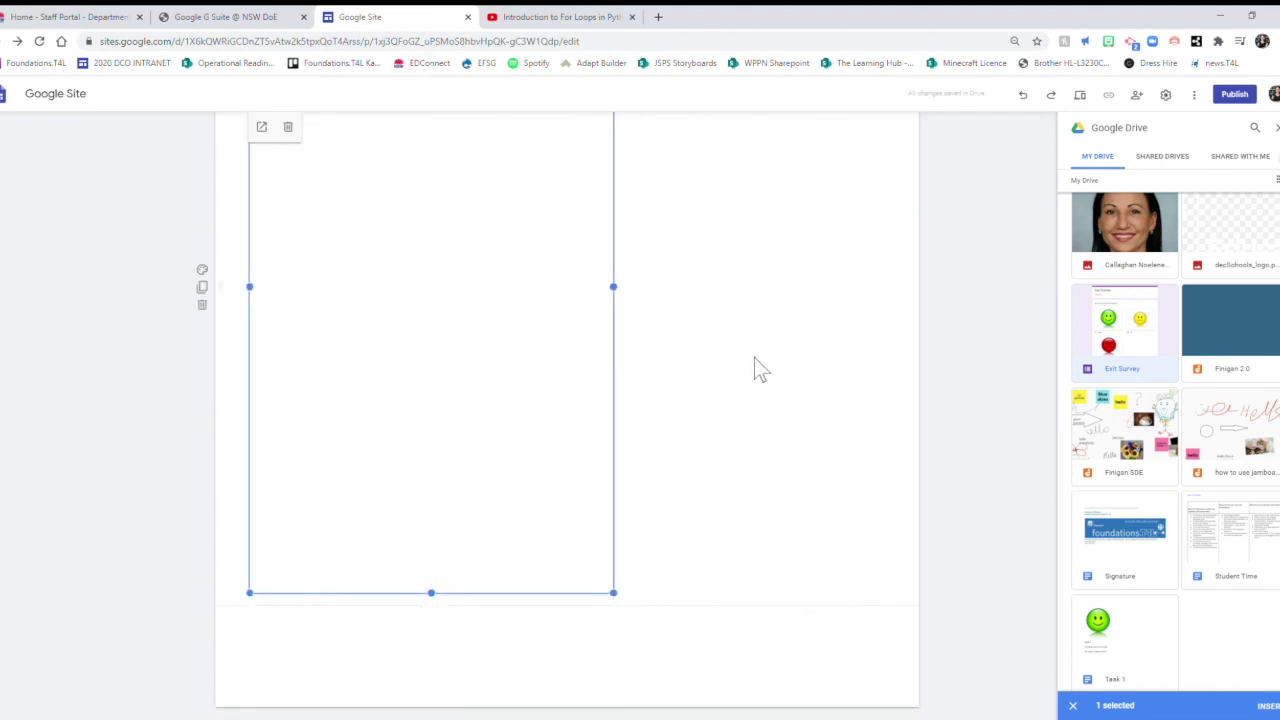
left_click_drag(626, 291, 530, 312)
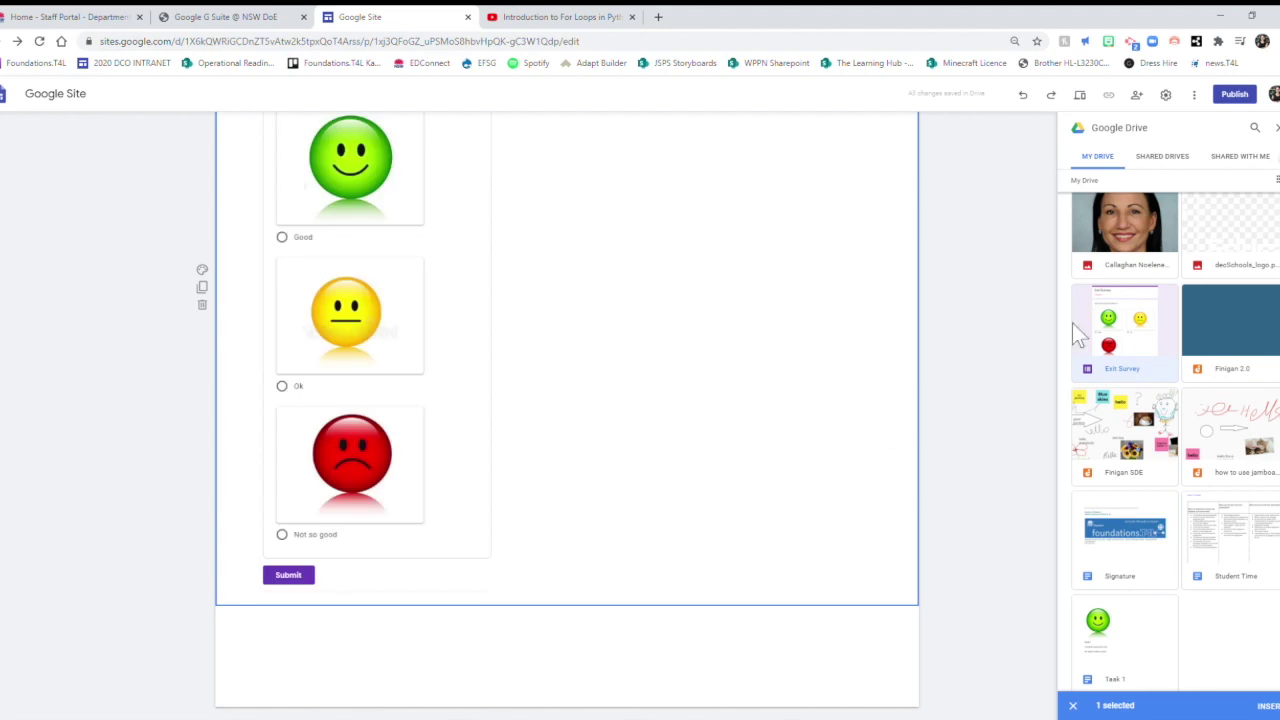
left_click(1277, 127)
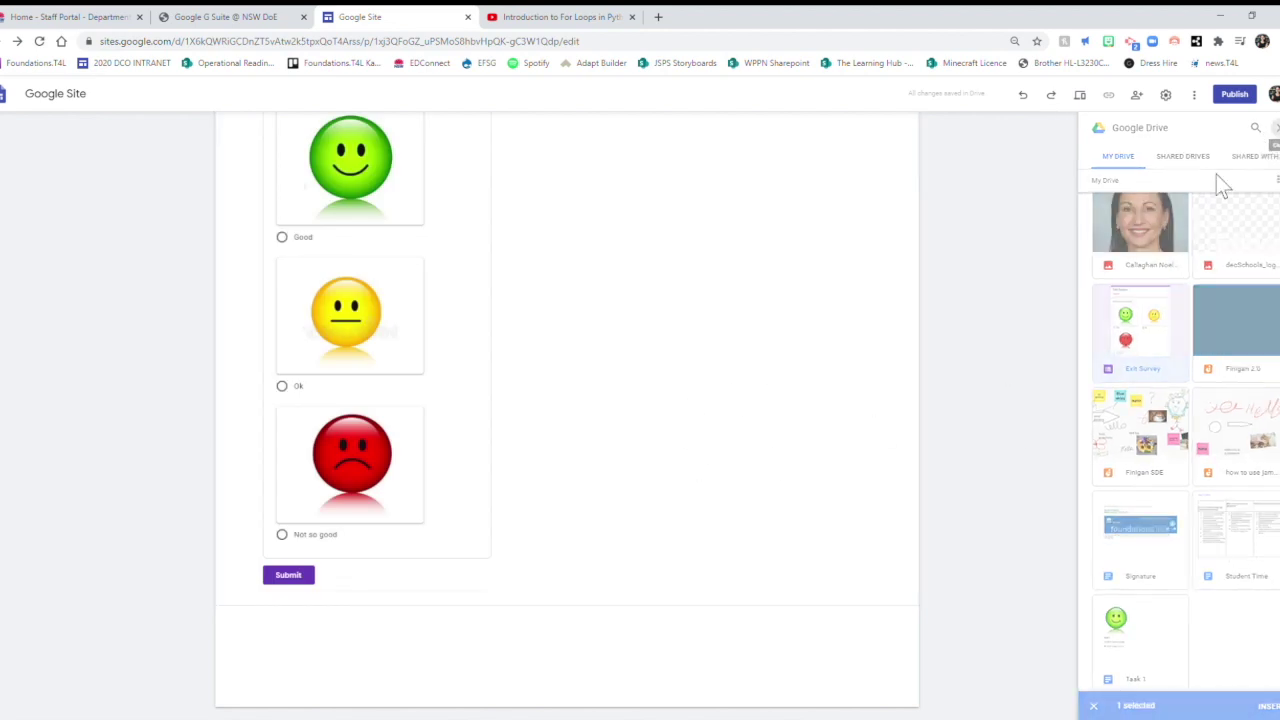
scroll(1012, 397, "up", 15)
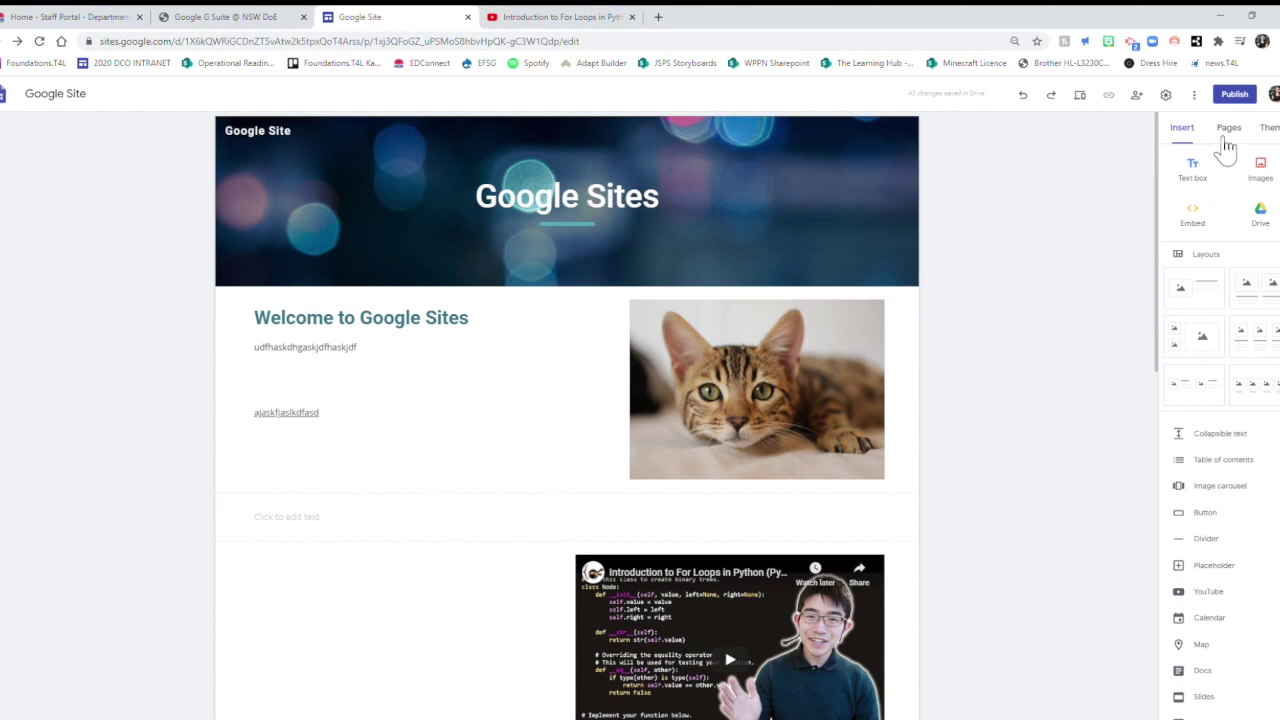
Create new pages named Page 1 and Page 2, then open Page 1.
left_click(1229, 132)
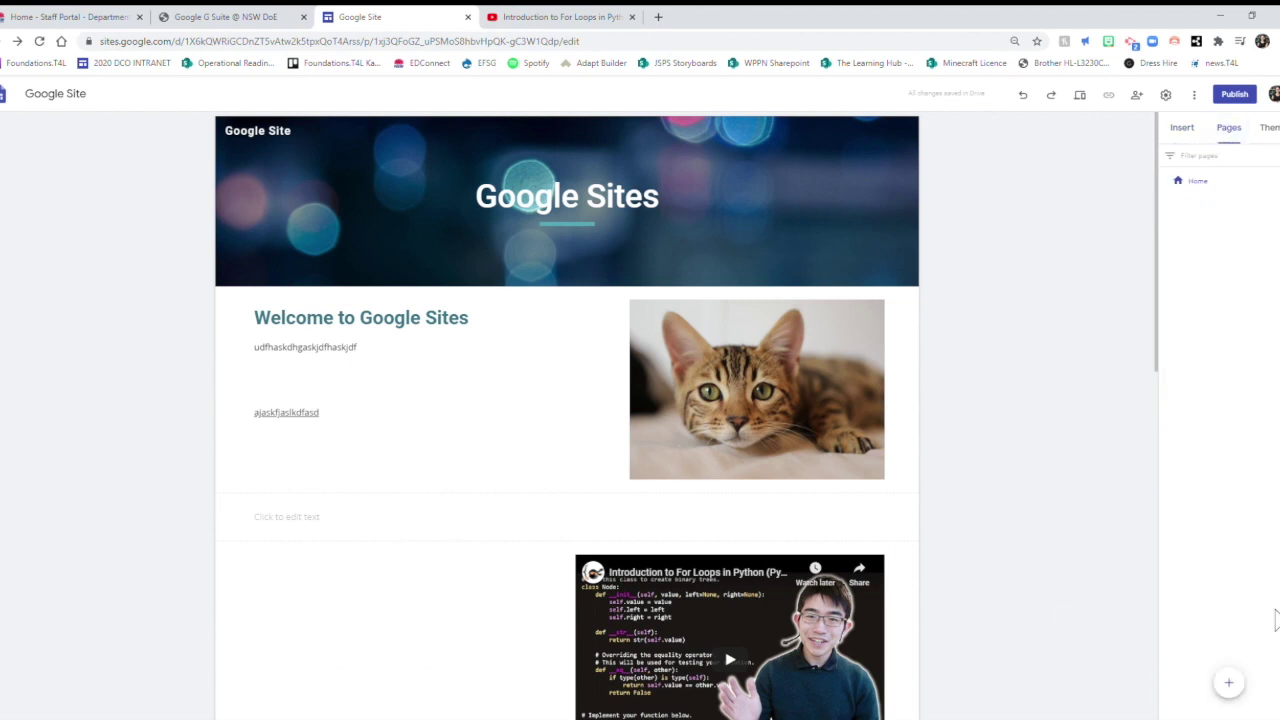
mouse_move(1229, 686)
left_click(1229, 682)
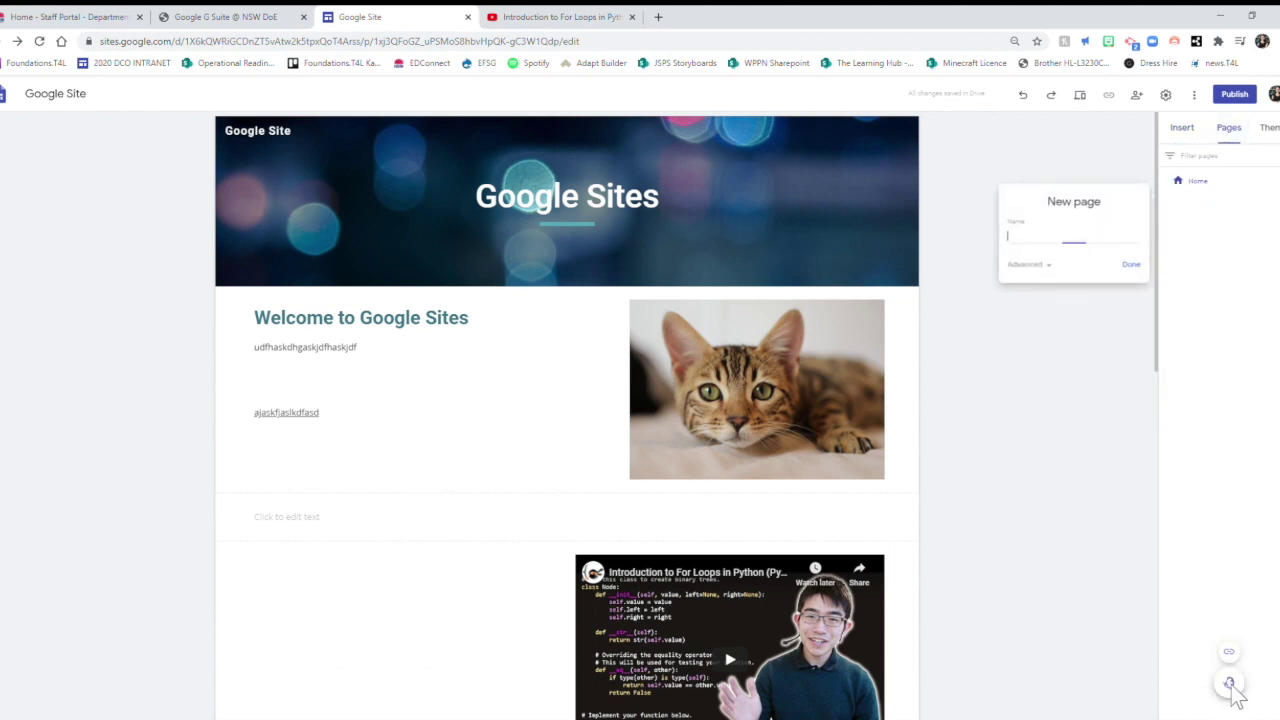
type("Page 1")
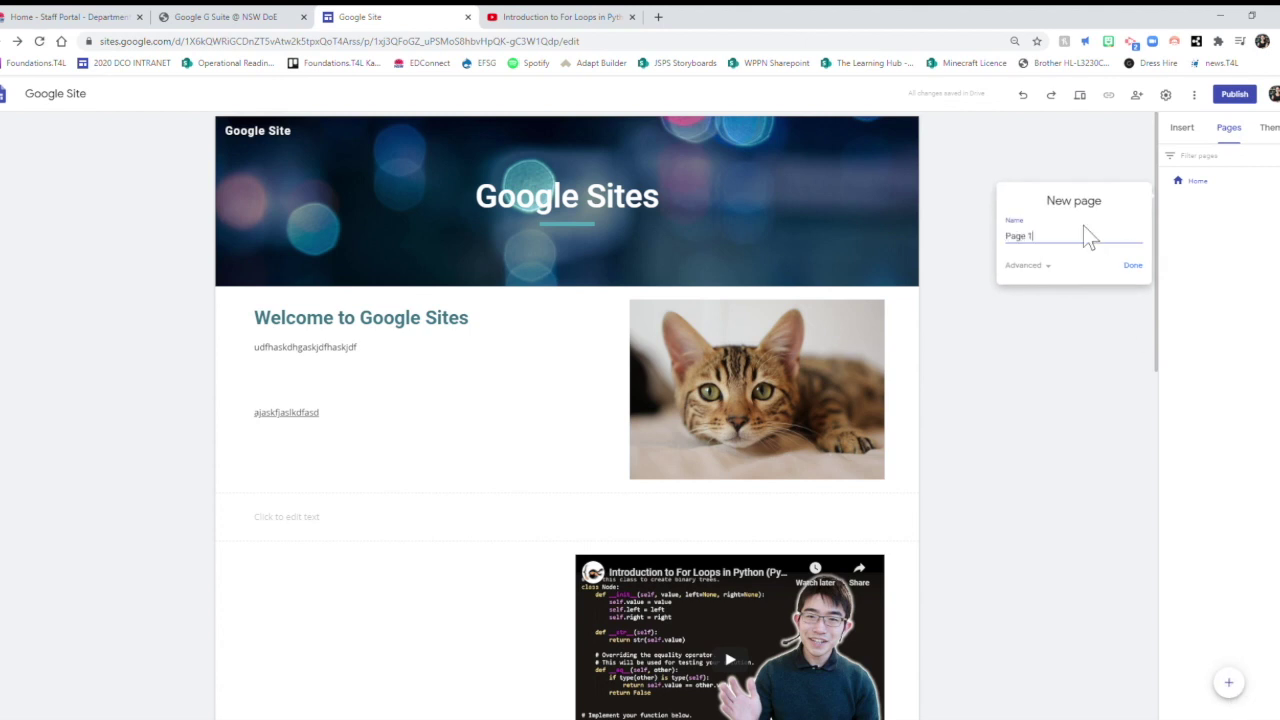
key("Return")
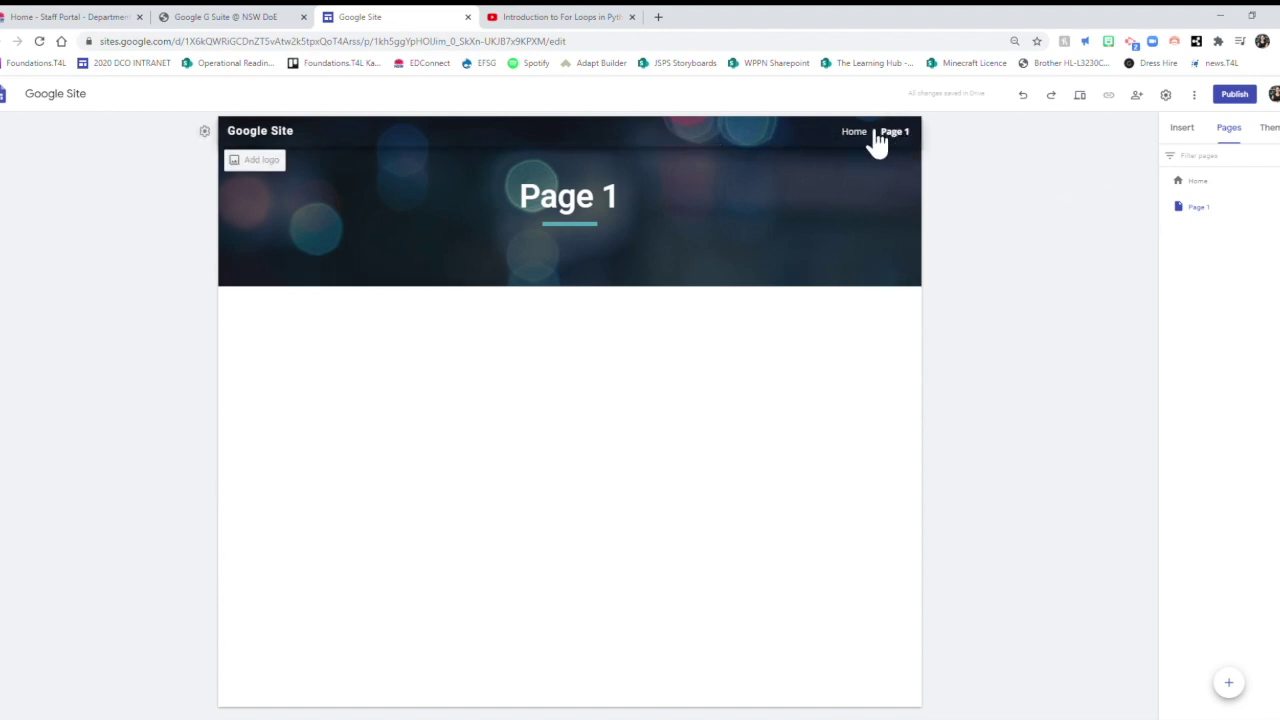
left_click(1232, 685)
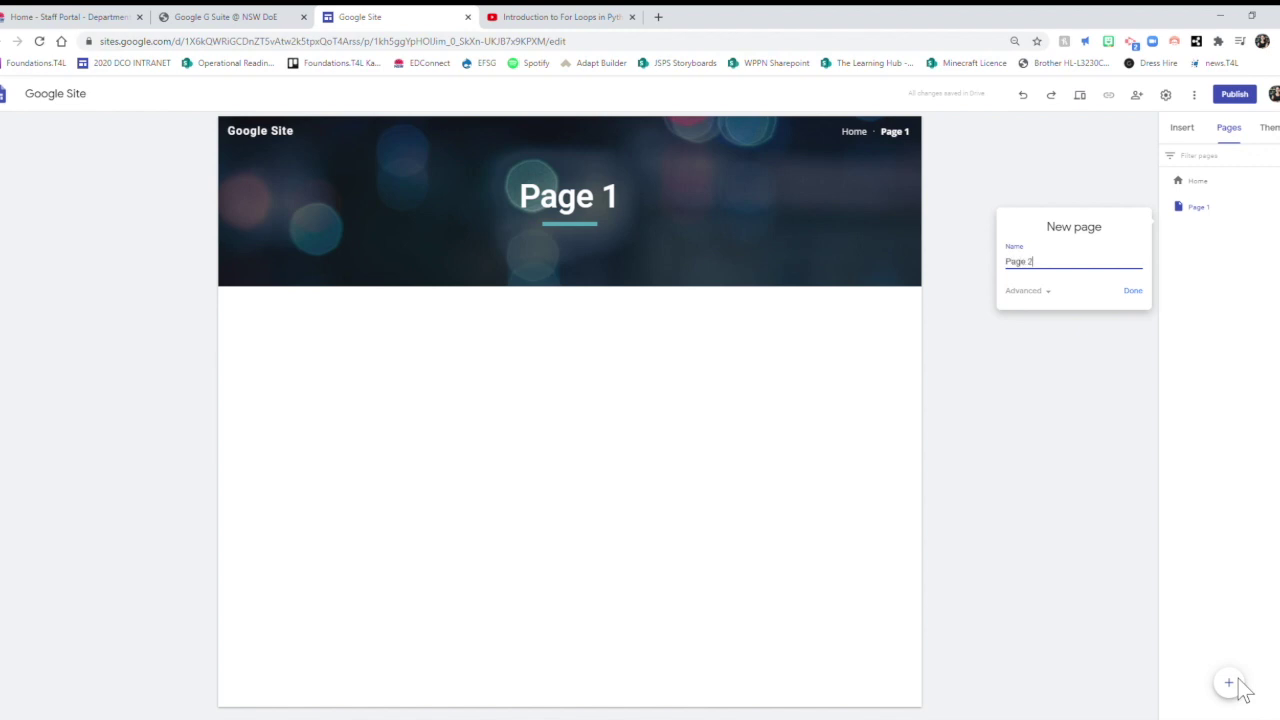
type("Page 2")
key("Return")
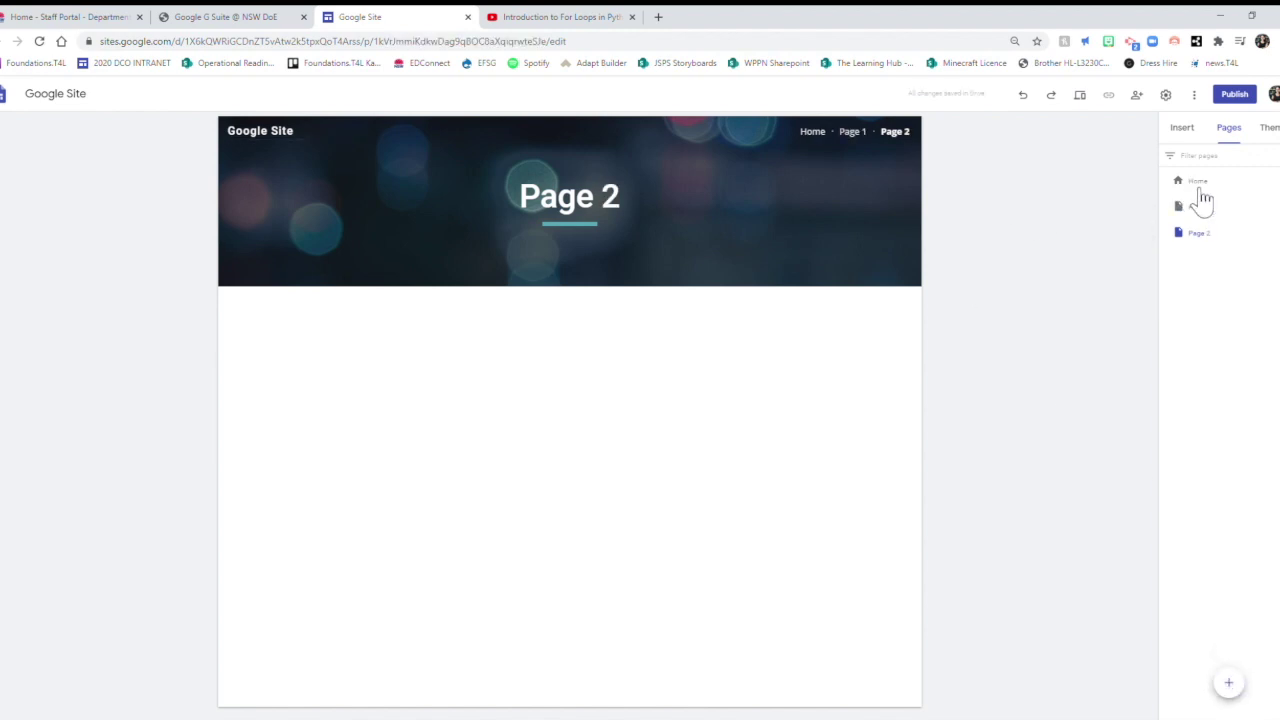
left_click(1220, 207)
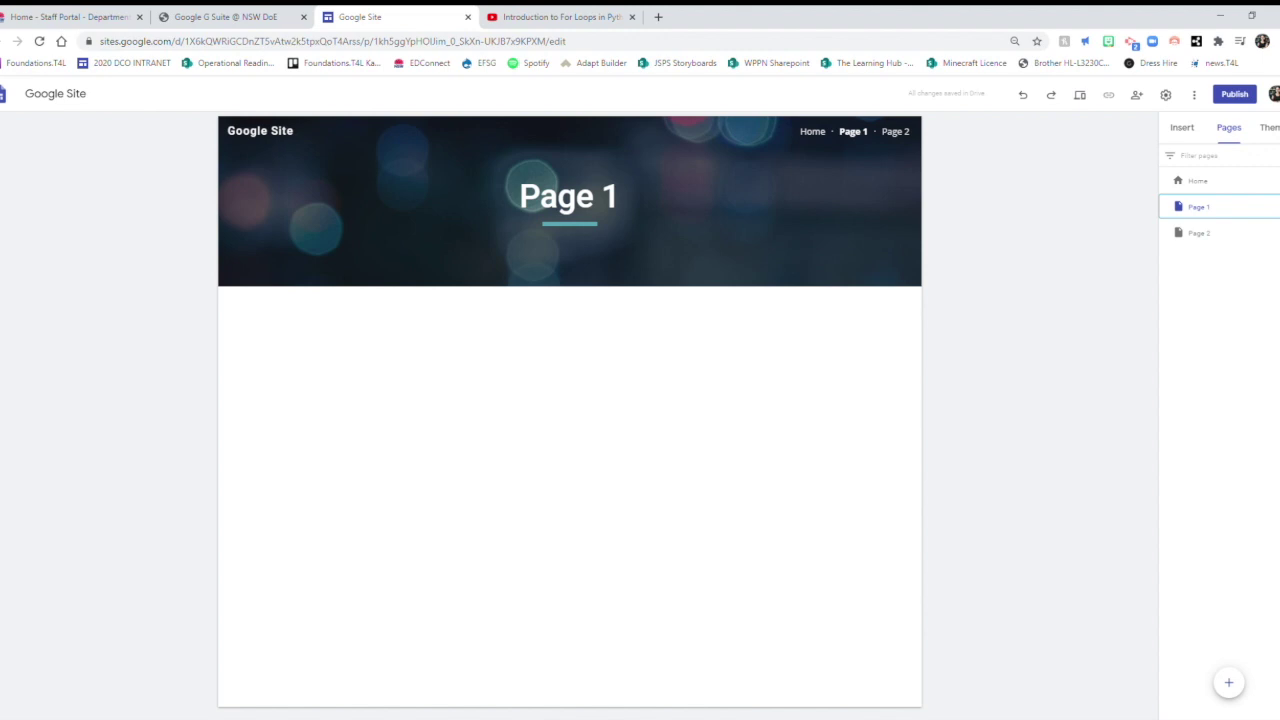
Add Subpage 1 and Subpage 2 under Page 1 using its Add subpage option.
left_click(1268, 207)
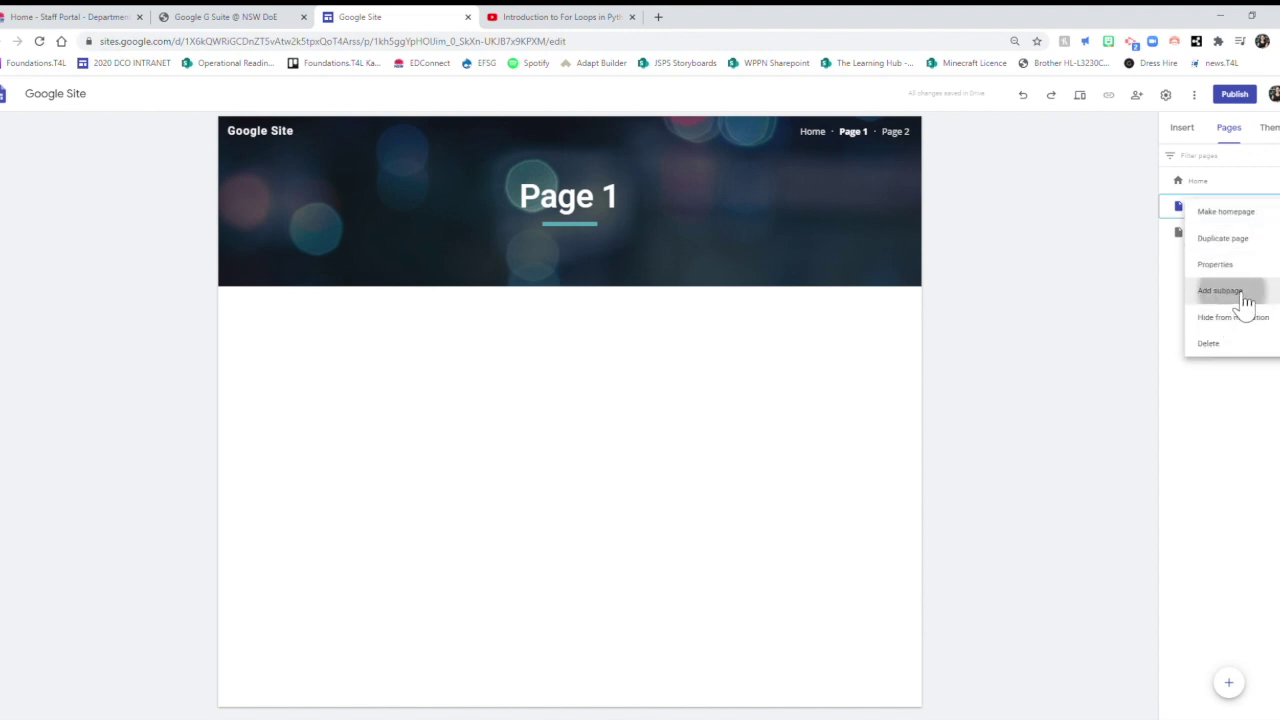
left_click(1244, 292)
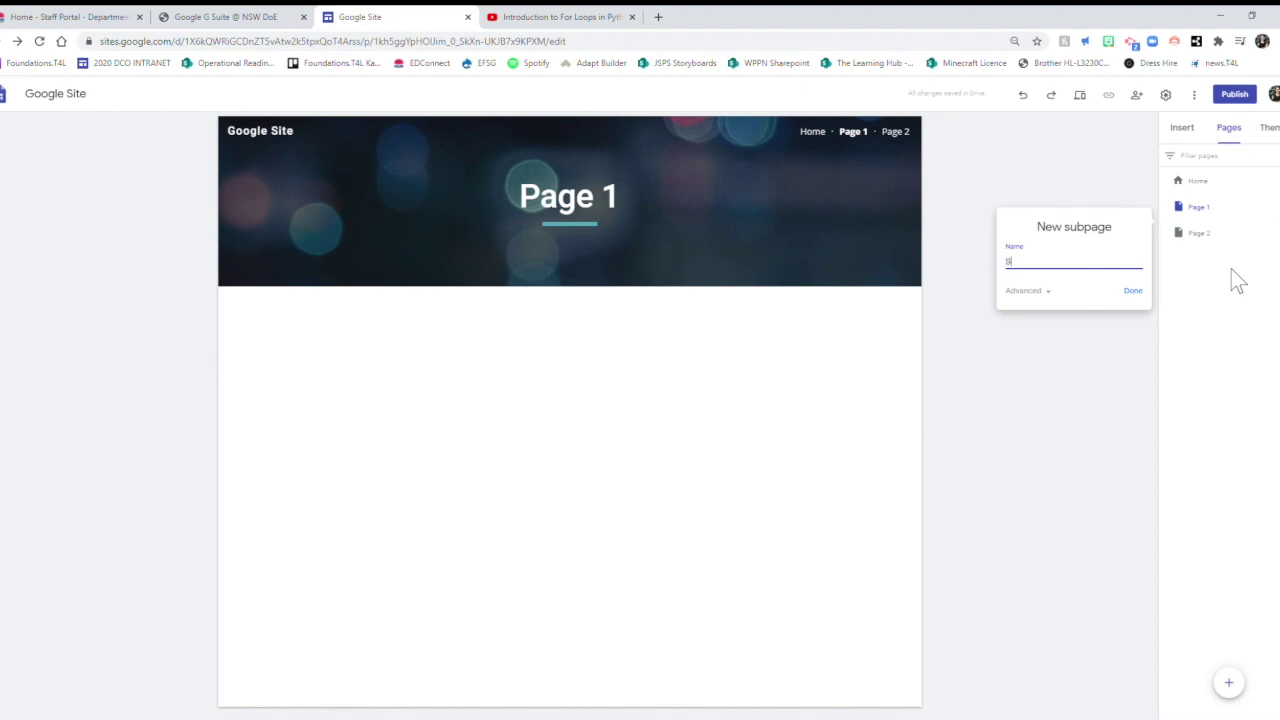
type("Subpage 1")
key("Return")
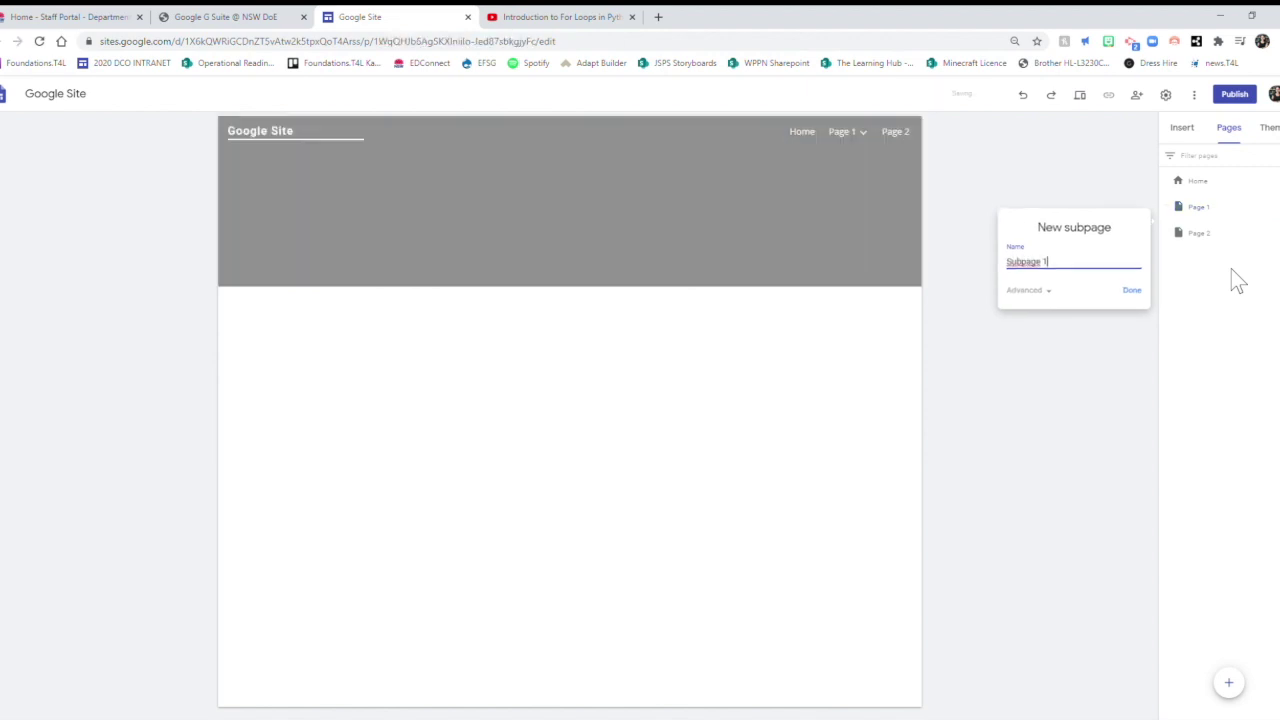
left_click(1268, 207)
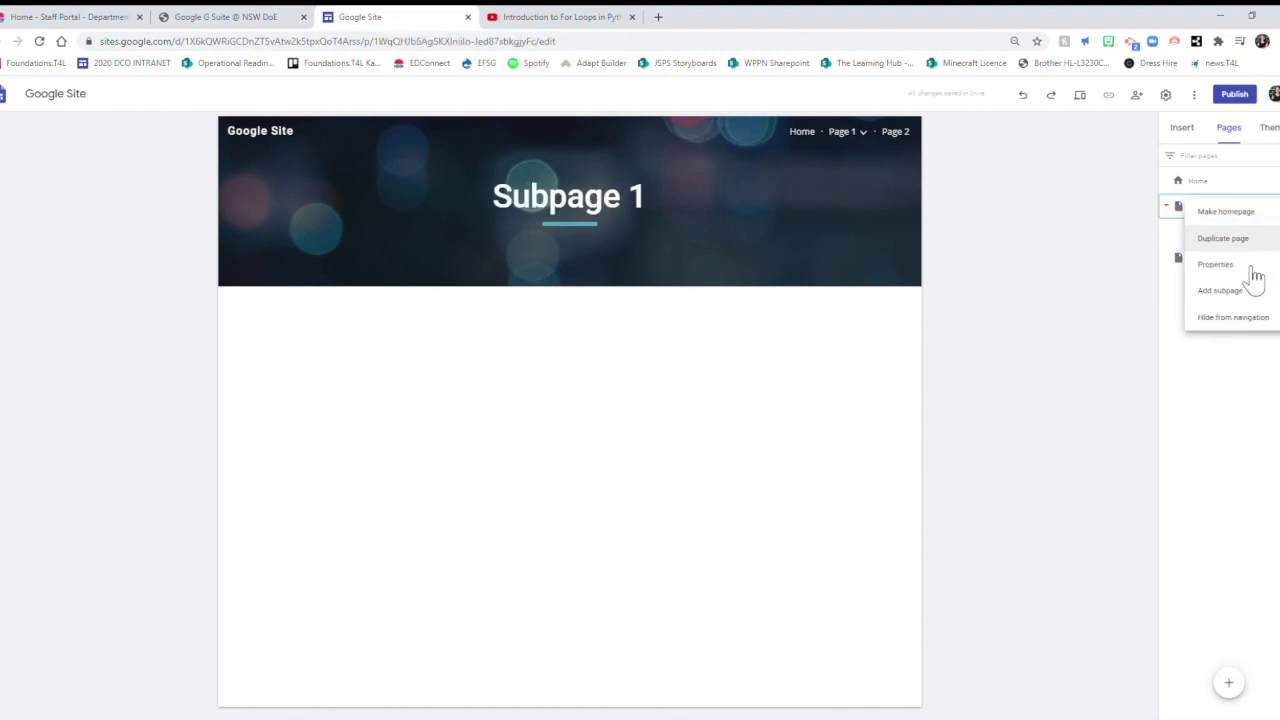
left_click(1240, 292)
type("Subj")
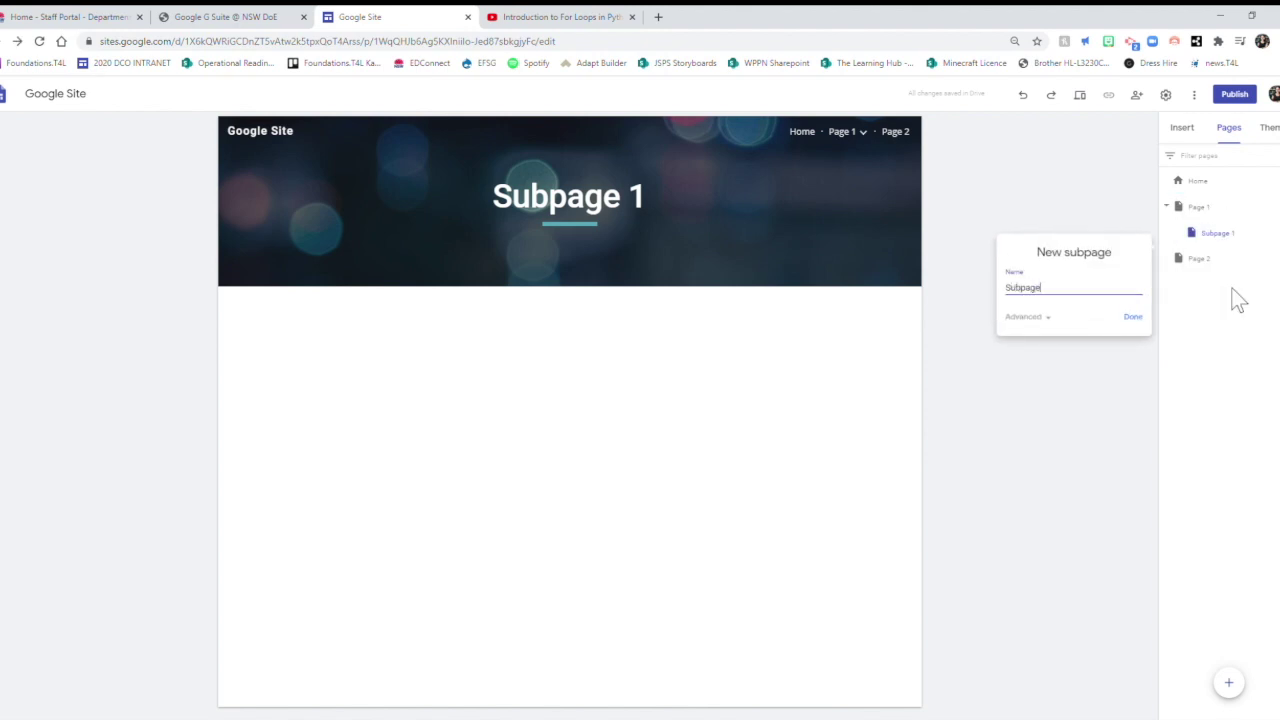
key("Return")
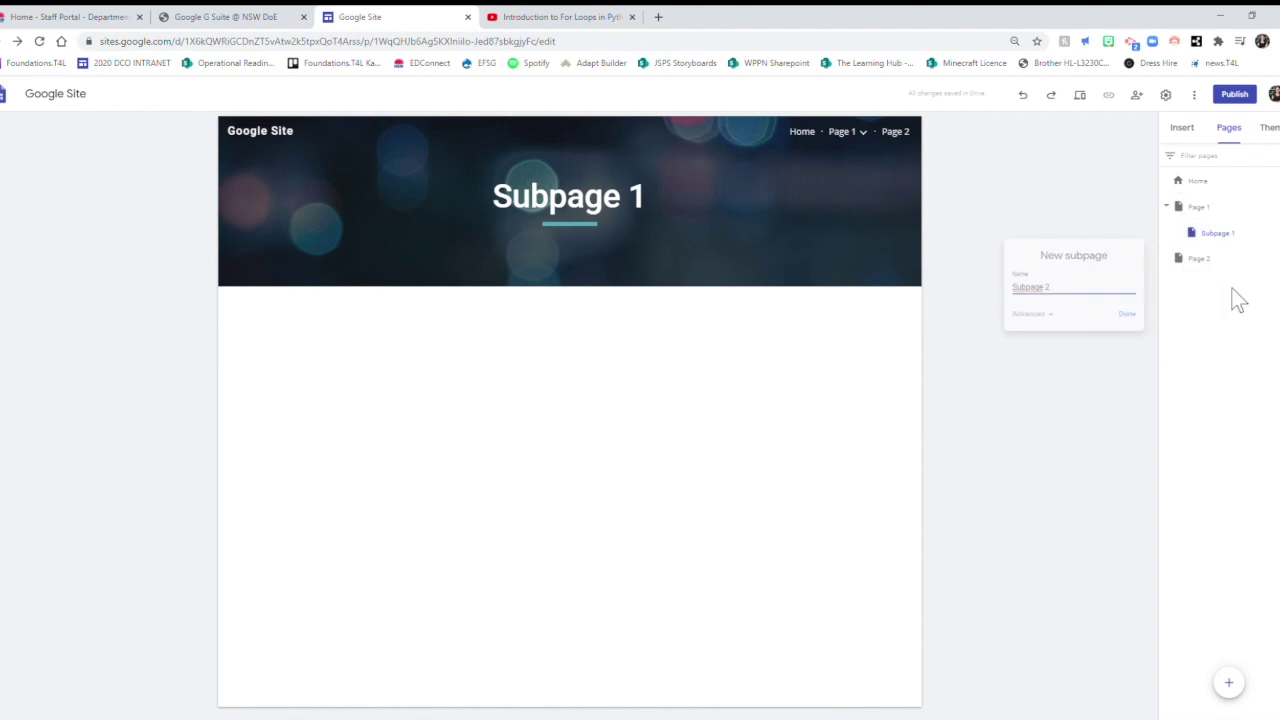
Drag Subpage 1 and Subpage 2 from Page 1 so both nest under Page 2.
mouse_move(848, 140)
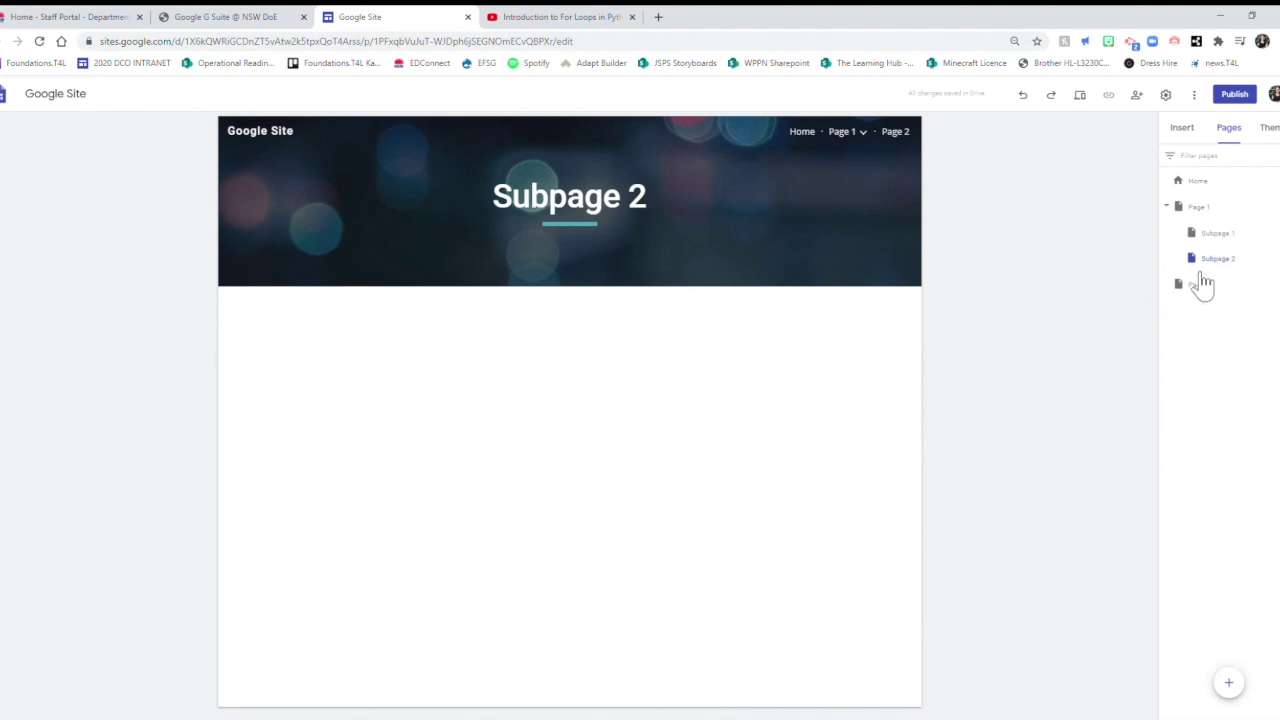
left_click(1237, 242)
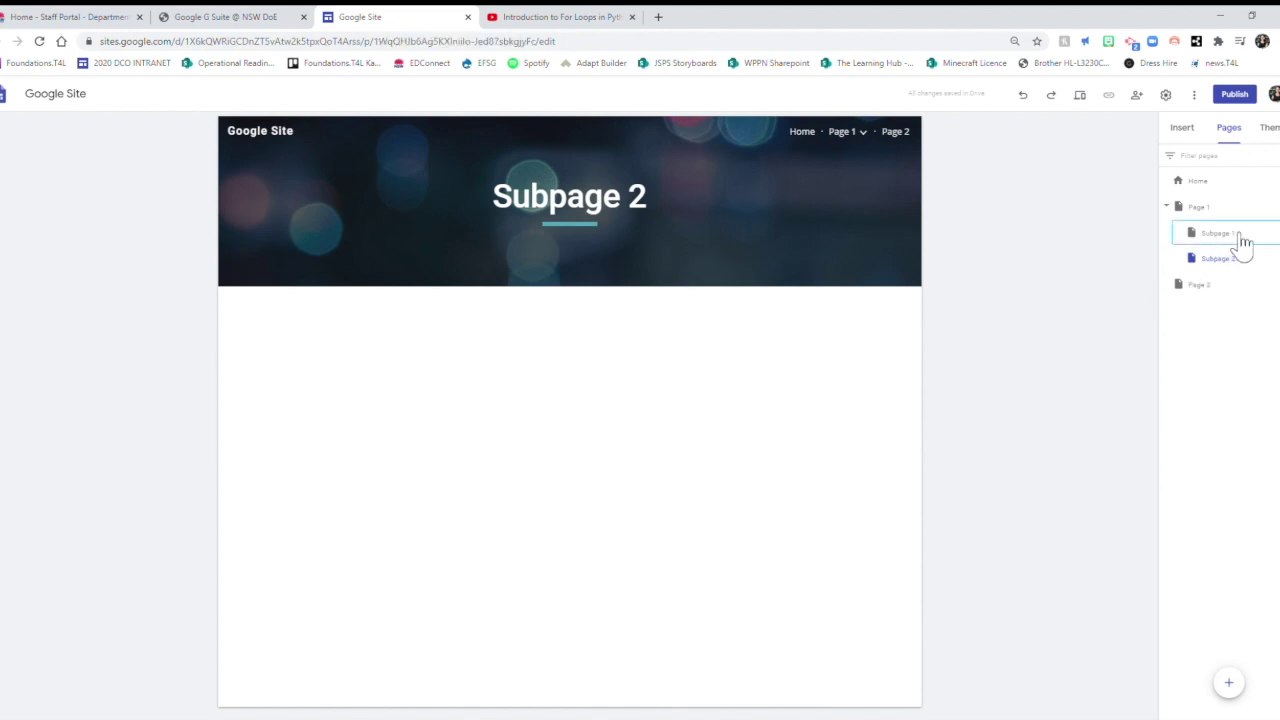
left_click_drag(1237, 246, 1226, 275)
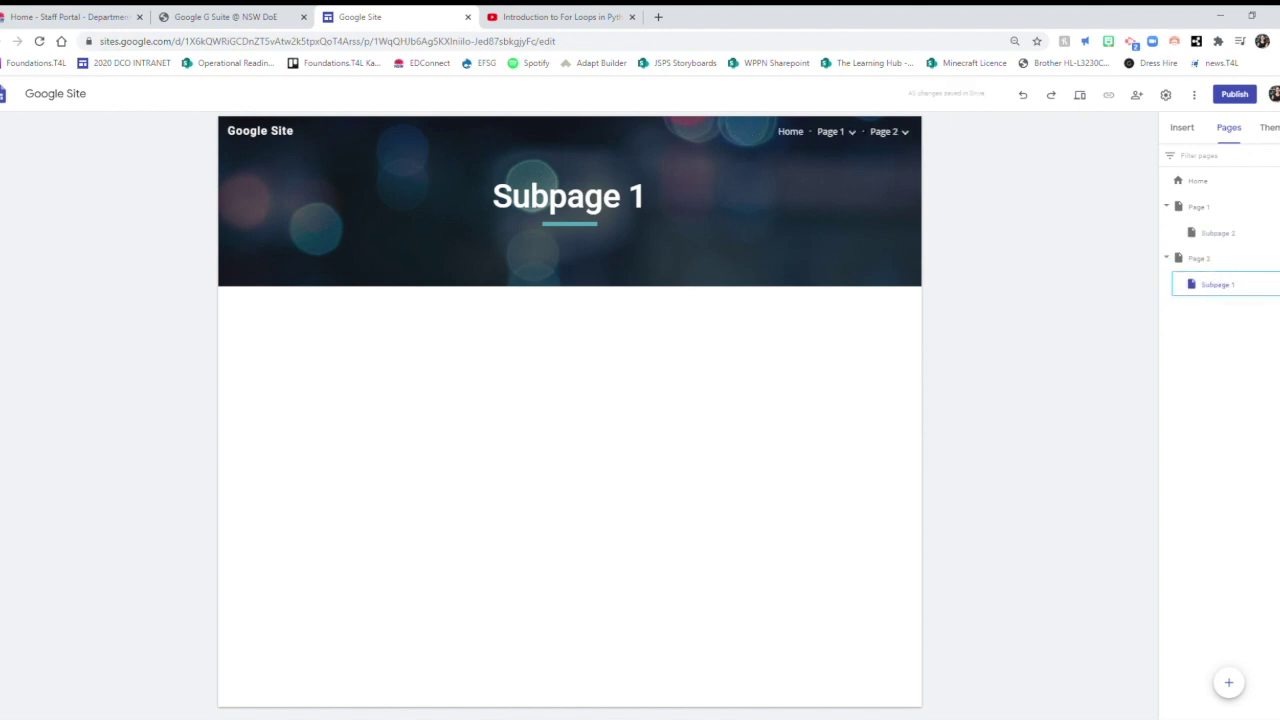
left_click_drag(1232, 238, 1244, 272)
mouse_move(903, 140)
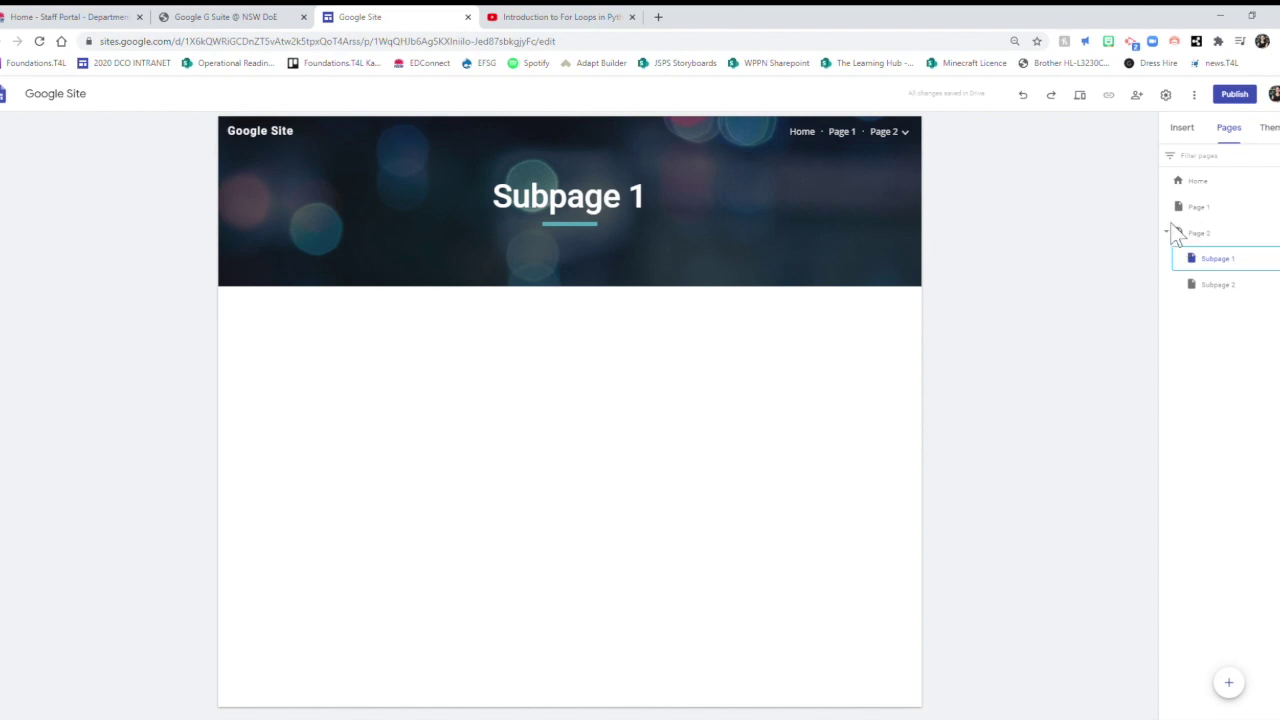
Set the site's publish web address to 2020gspl.
left_click(1238, 98)
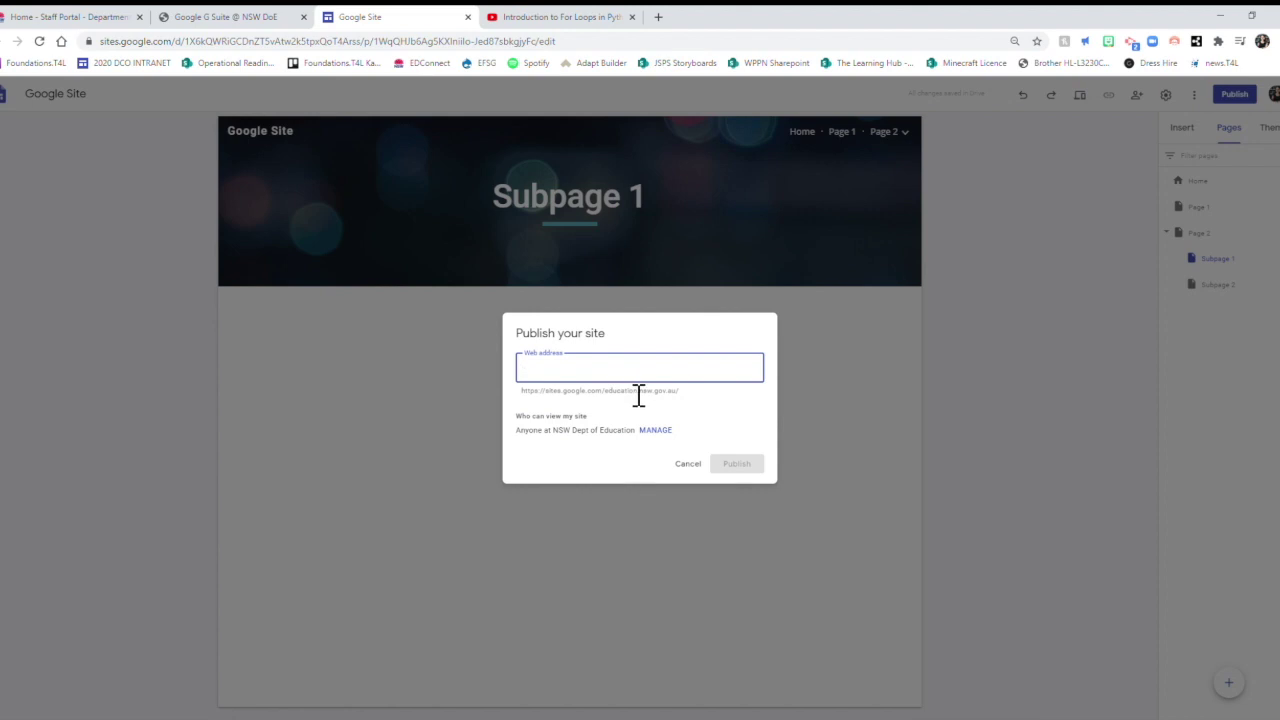
type("2020googlesite")
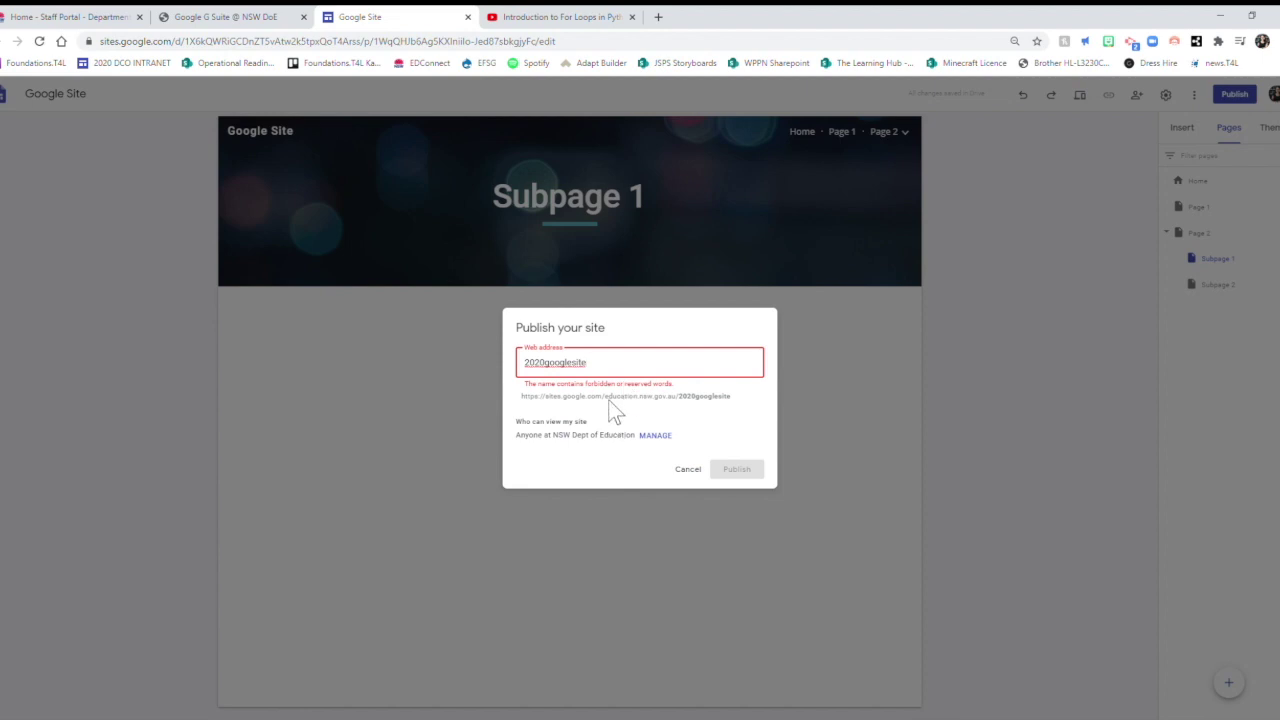
key("BackSpace")
key("BackSpace")
key("BackSpace")
key("BackSpace")
key("BackSpace")
key("BackSpace")
key("BackSpace")
key("BackSpace")
key("BackSpace")
key("BackSpace")
type("google-")
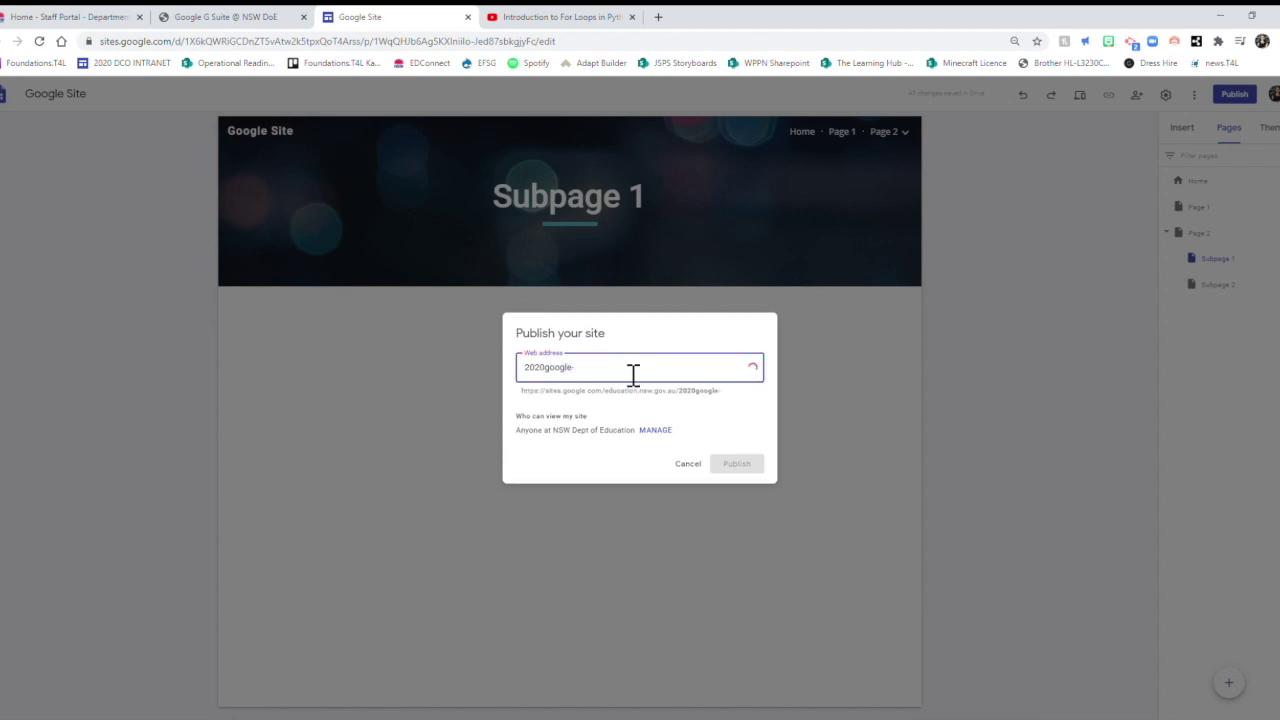
key("BackSpace")
type("sitepl")
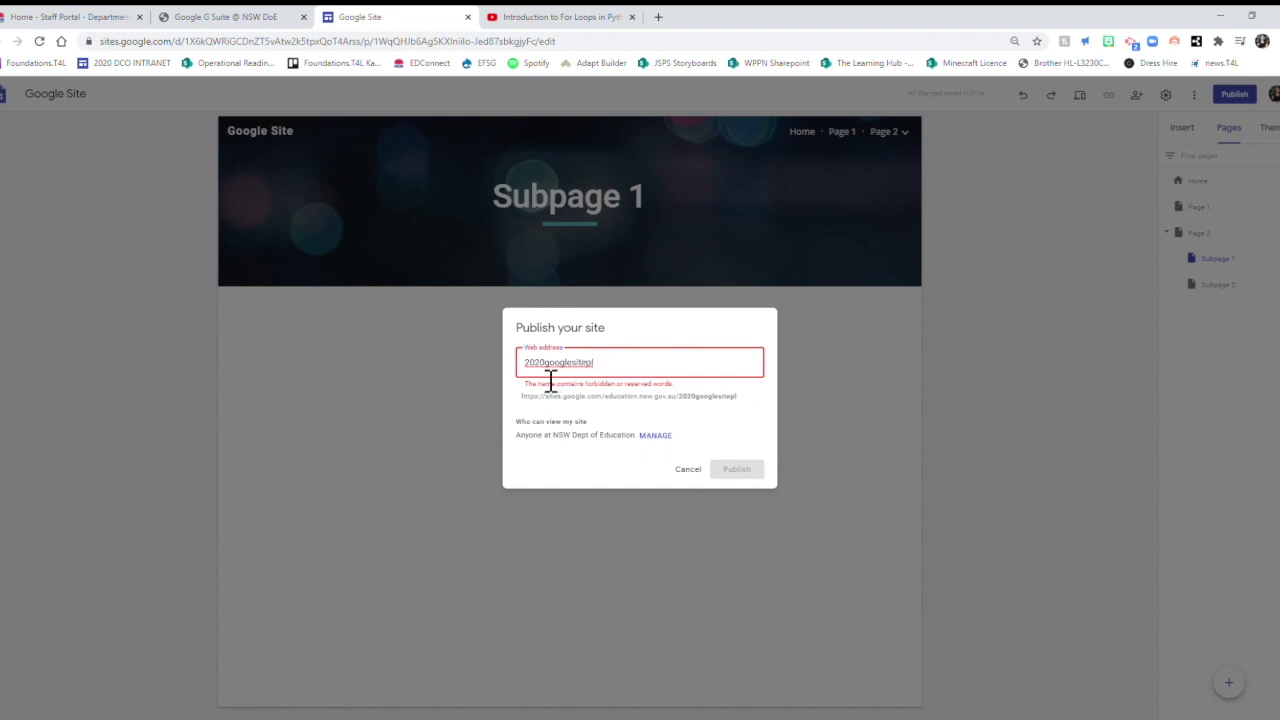
left_click_drag(545, 362, 663, 380)
type("gsp")
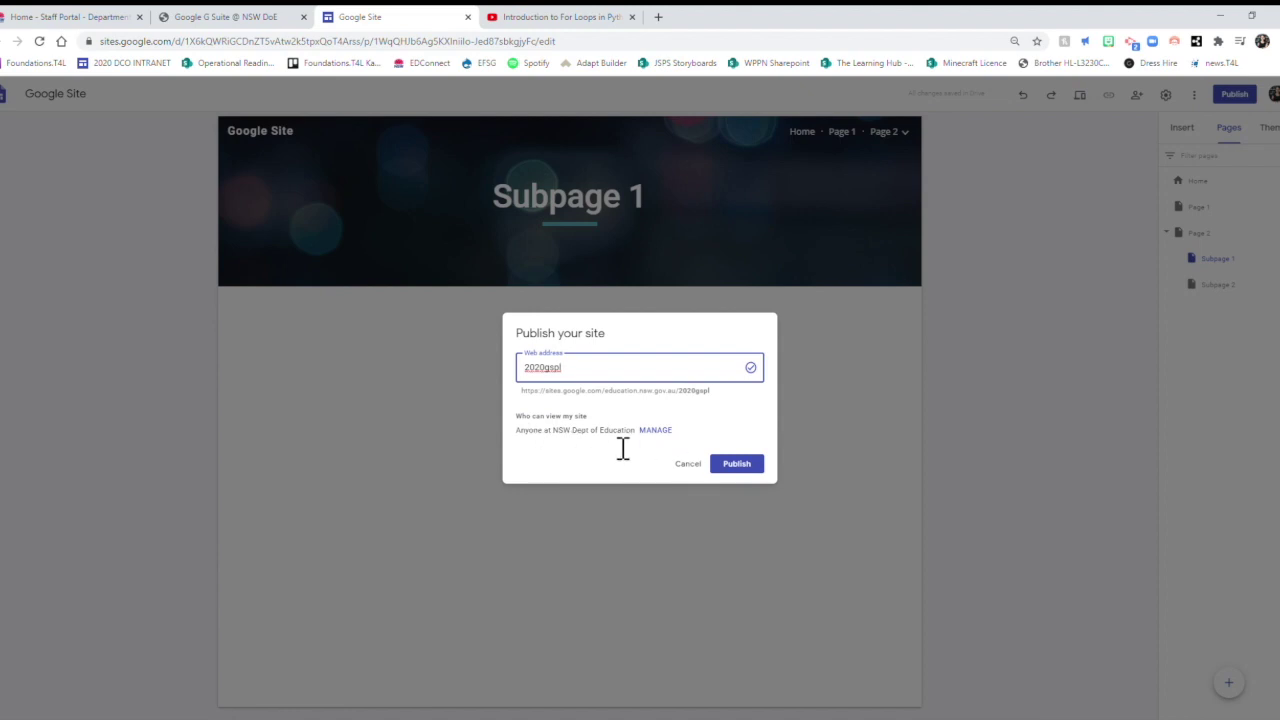
Review the draft and published link access settings, then publish the site.
left_click(656, 431)
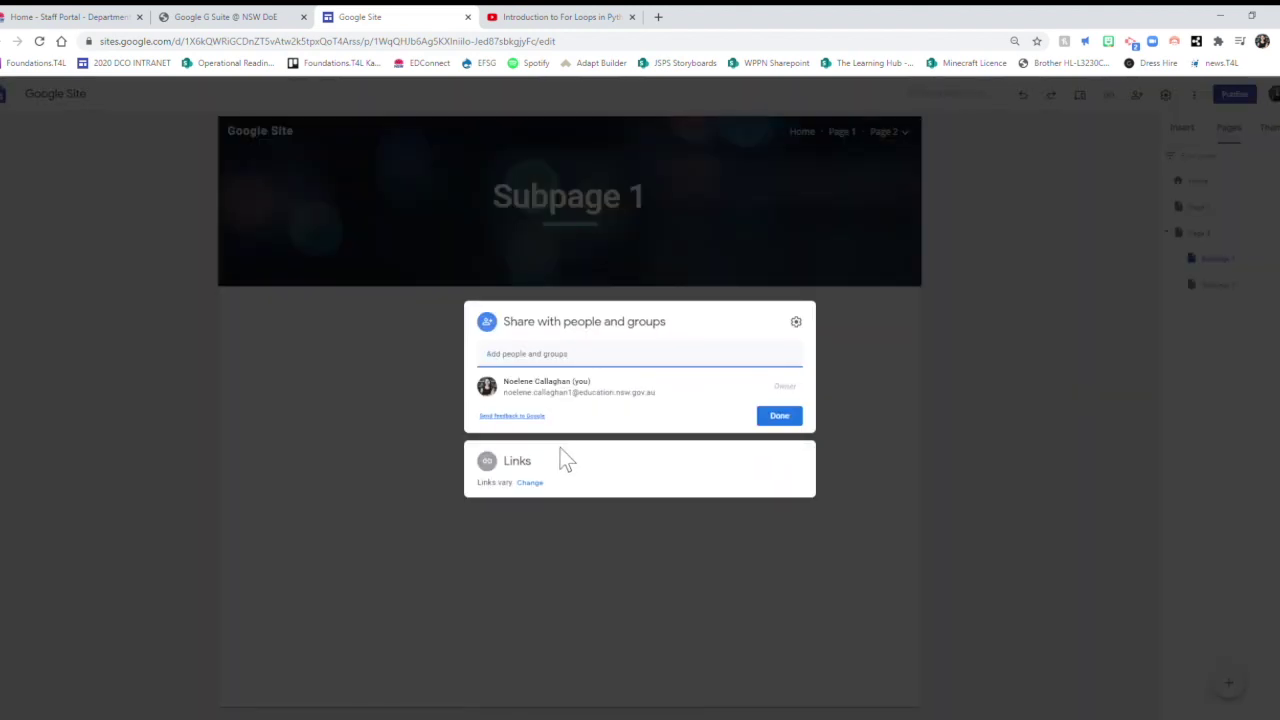
left_click(529, 484)
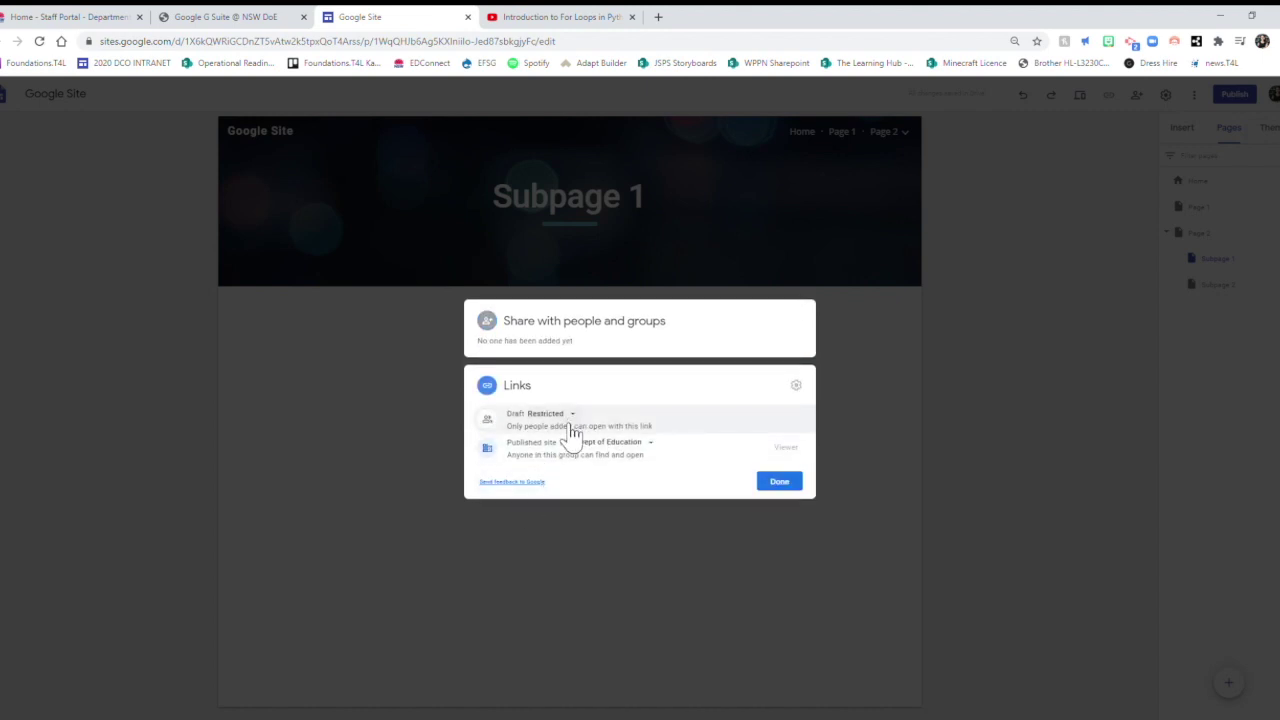
left_click(776, 481)
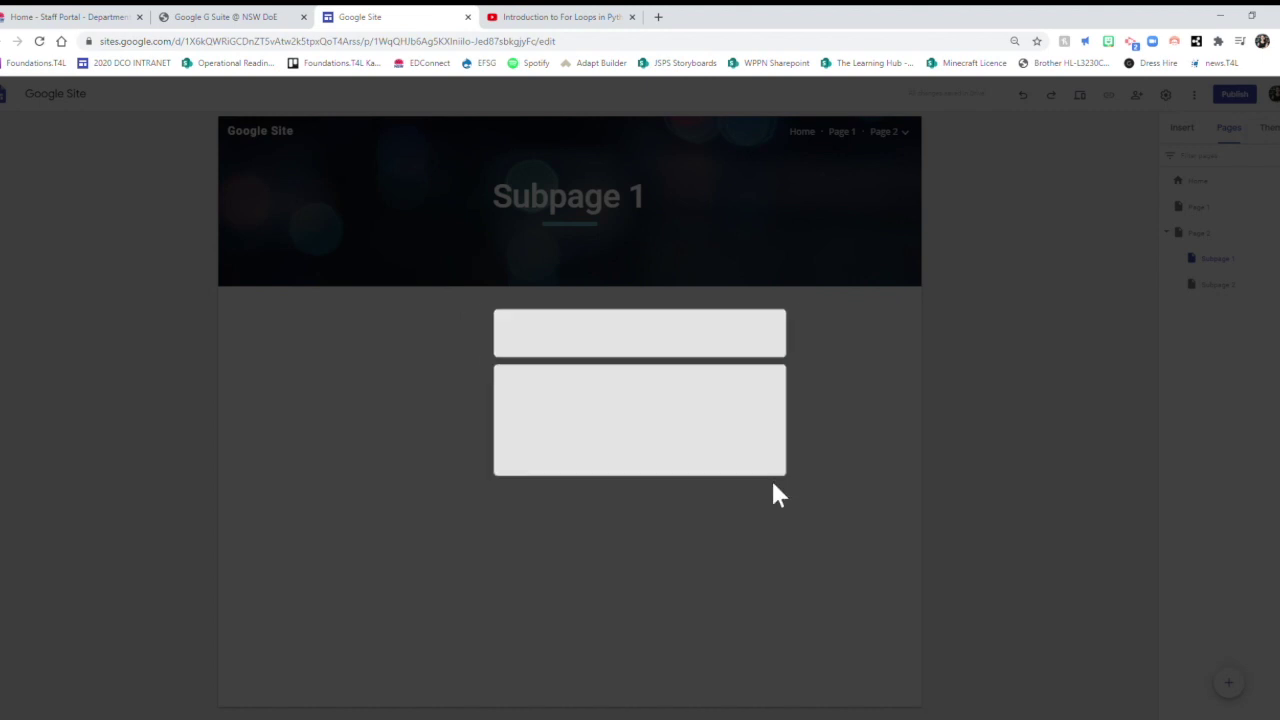
left_click(738, 466)
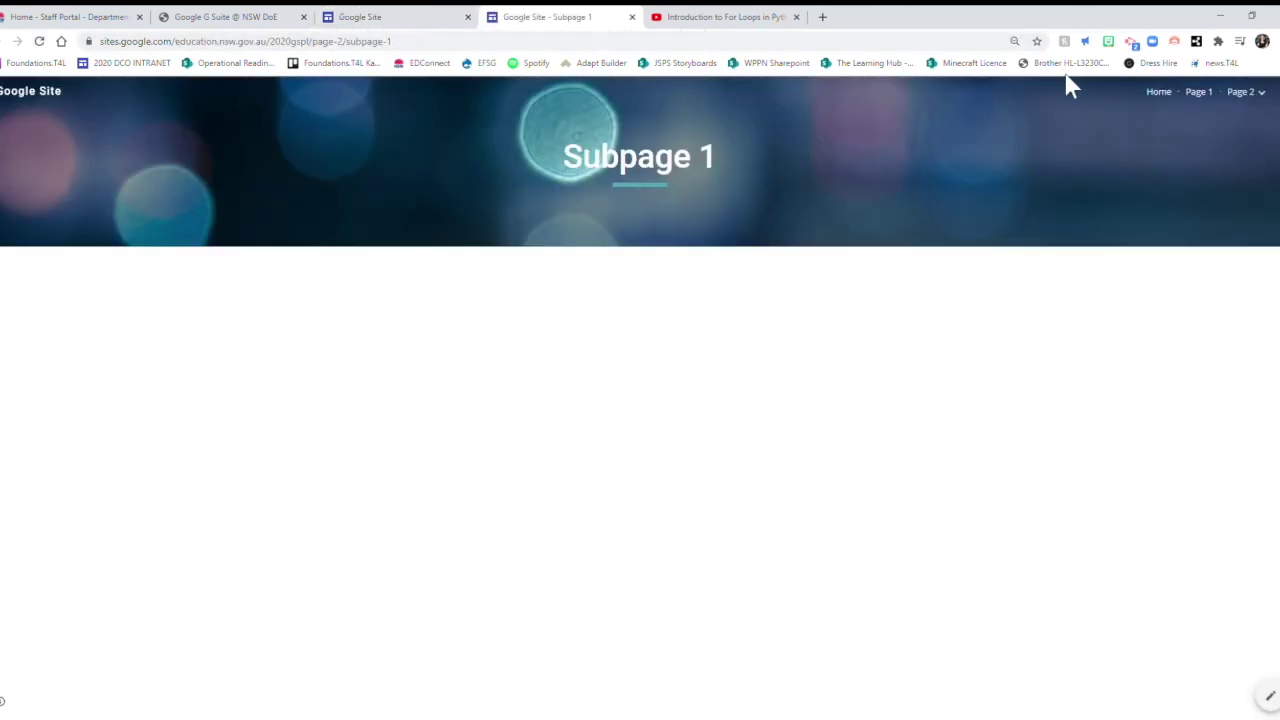
Browse the live Home page and Page 1, then switch back to the editor tab.
left_click(1164, 96)
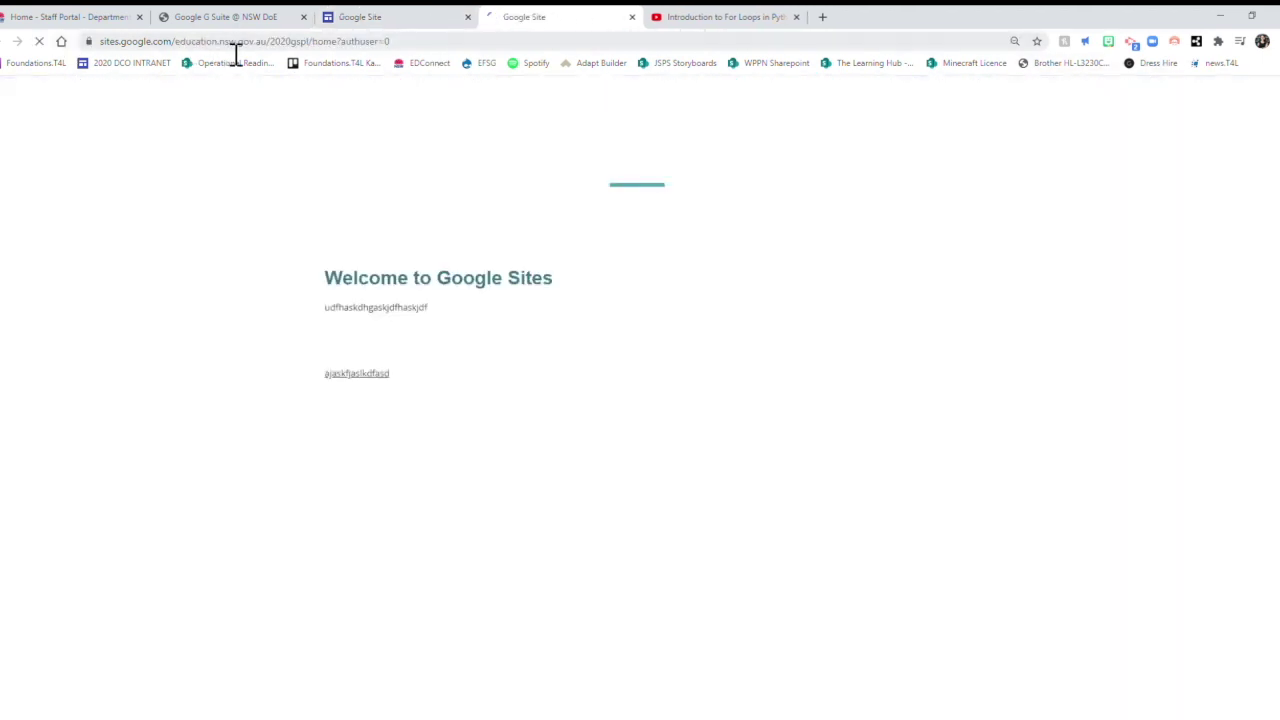
left_click(503, 45)
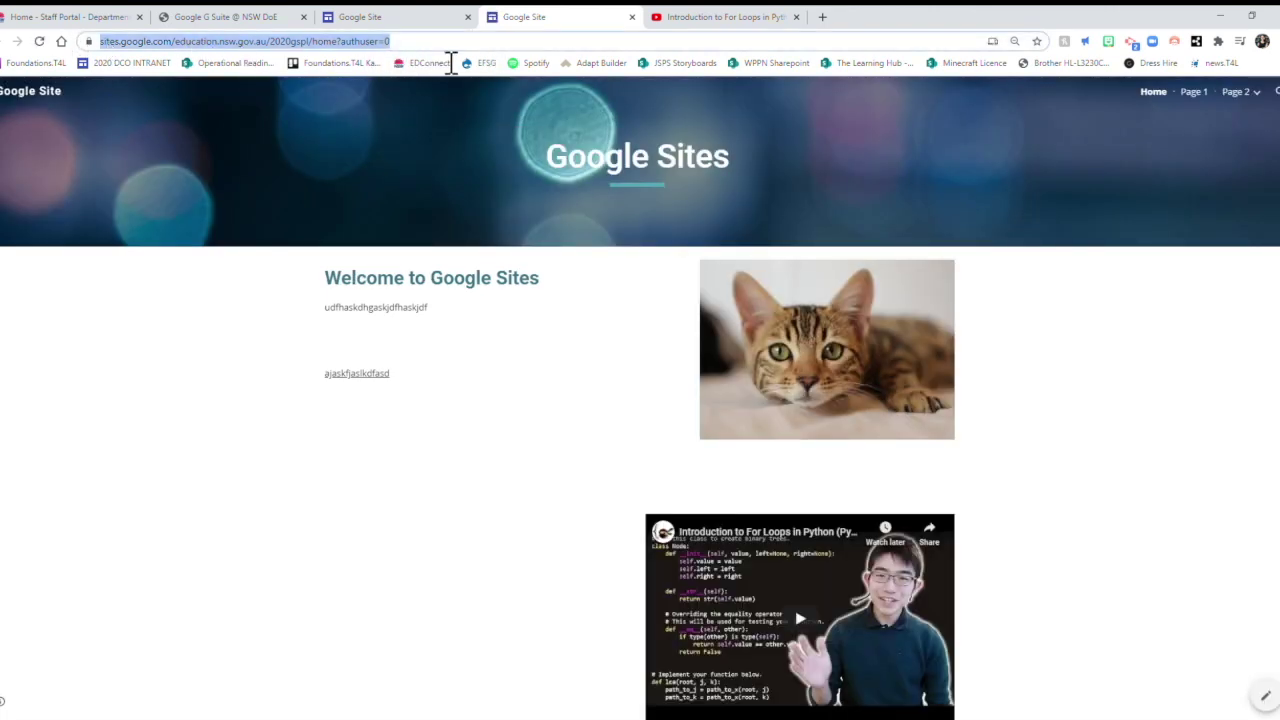
left_click(1150, 425)
scroll(1150, 425, "down", 6)
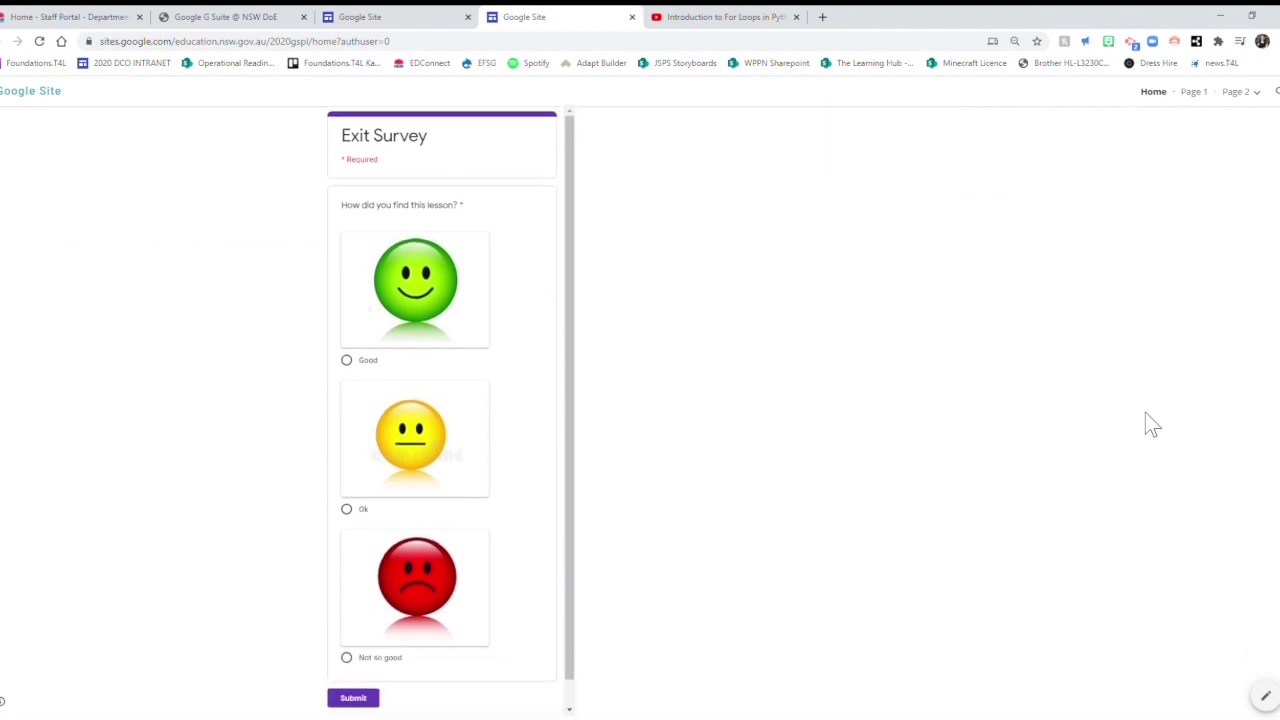
scroll(1150, 425, "up", 6)
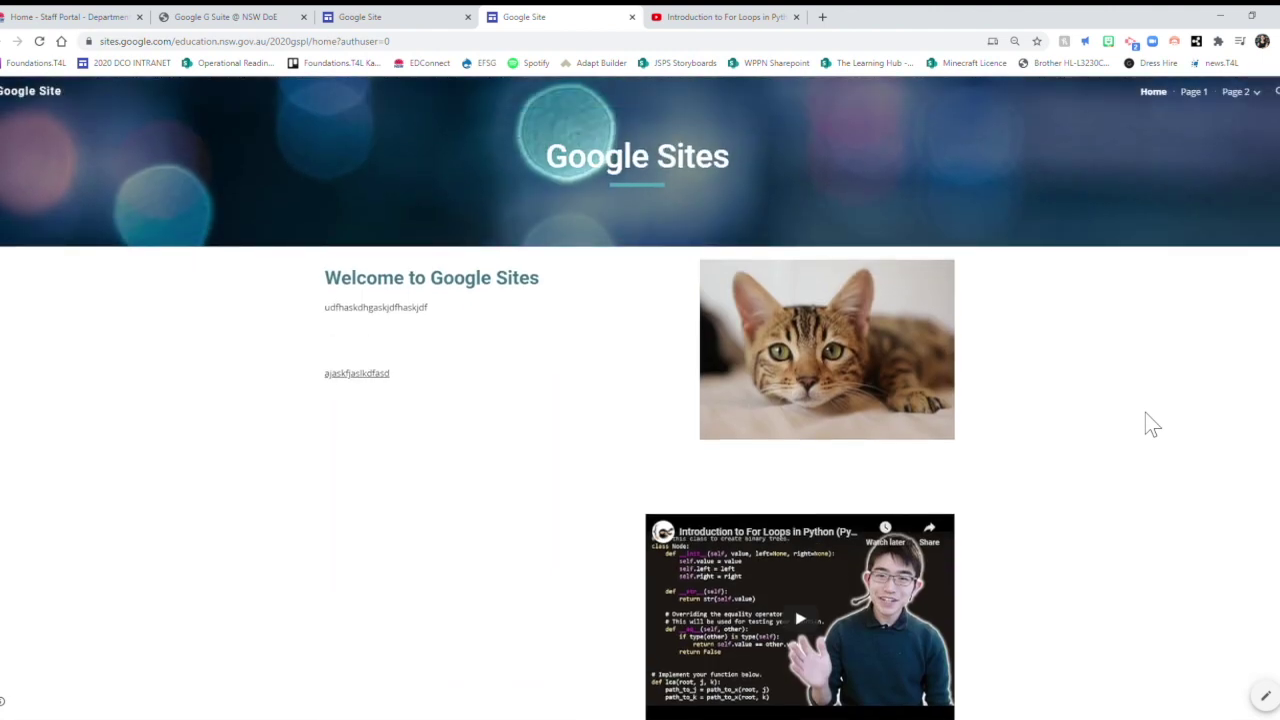
left_click(1207, 92)
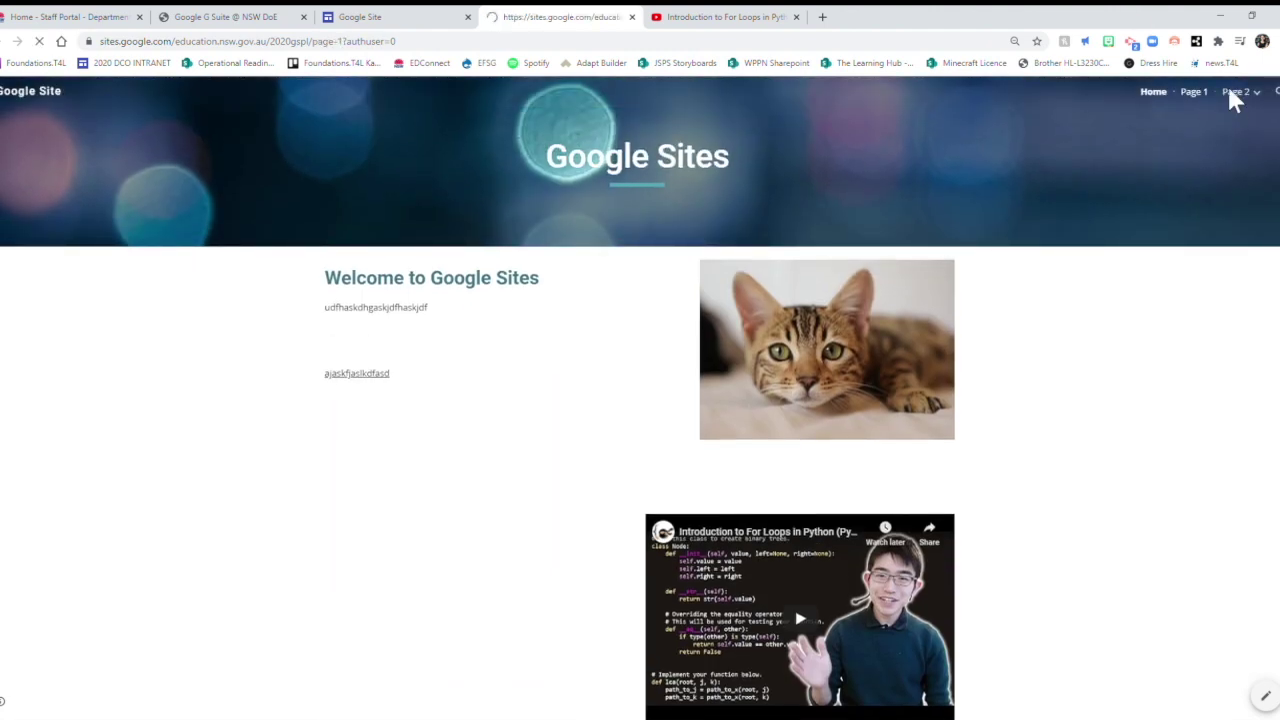
mouse_move(1240, 95)
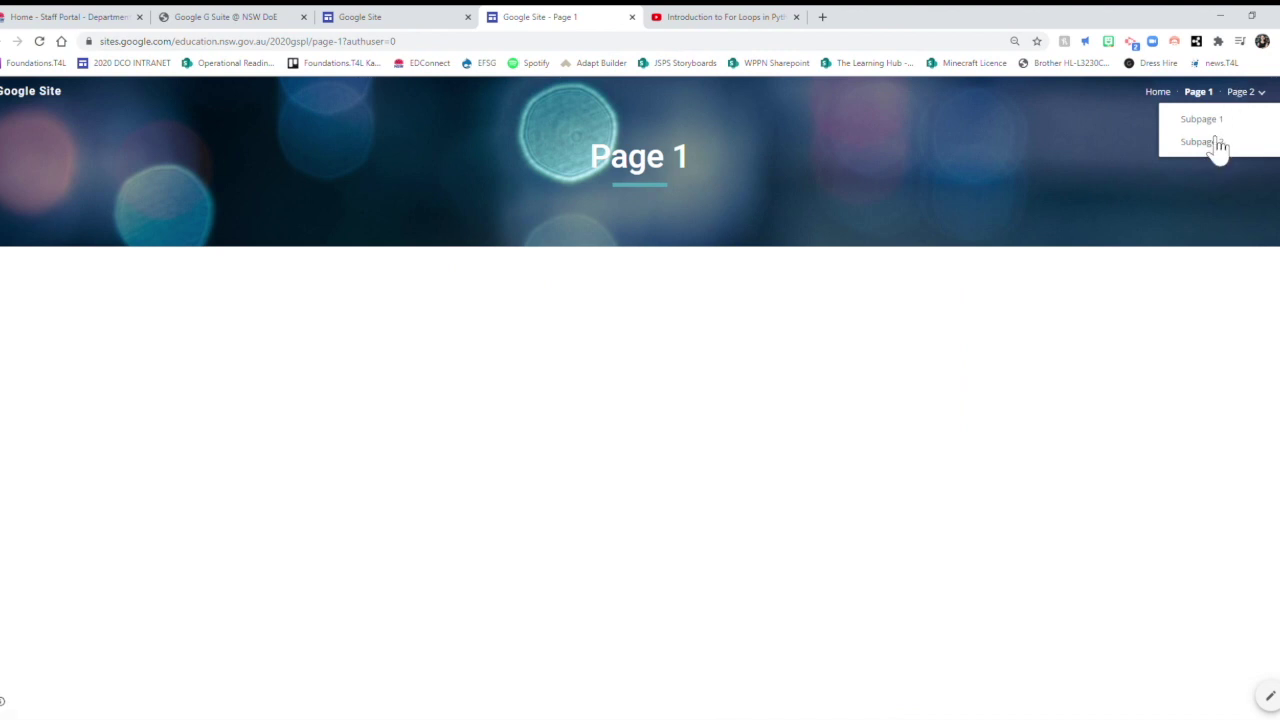
left_click(1168, 95)
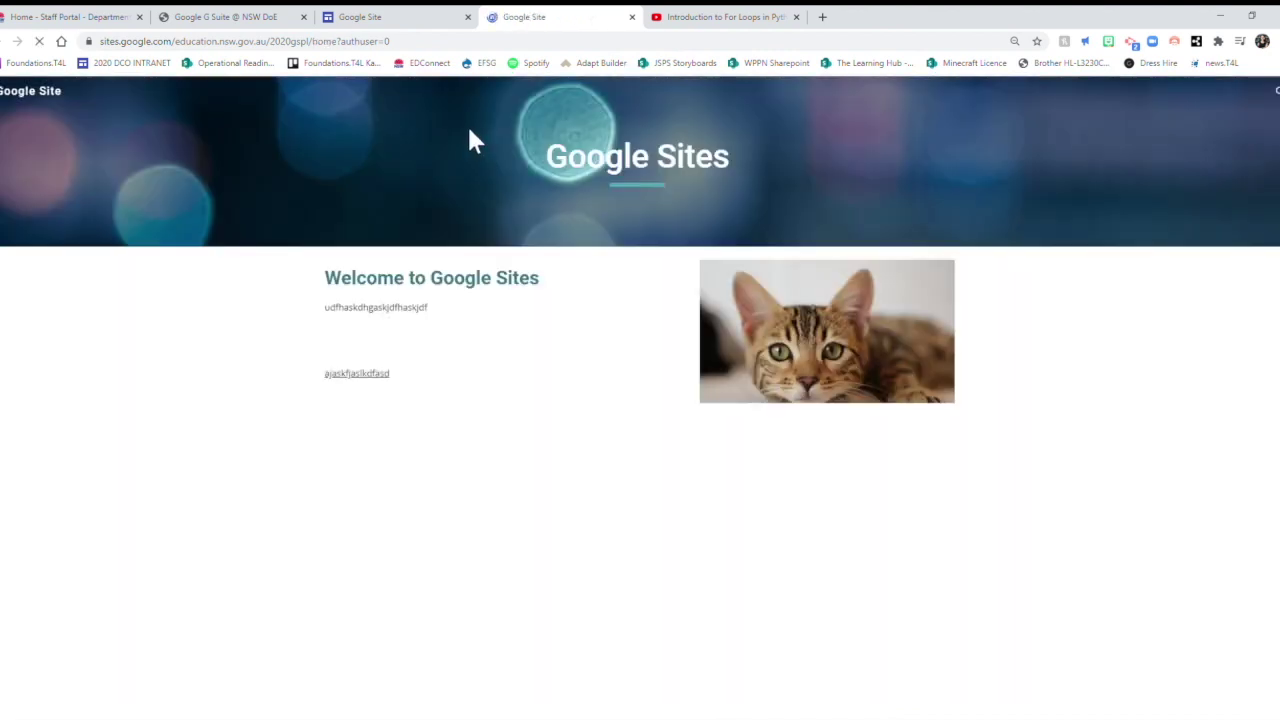
left_click(420, 17)
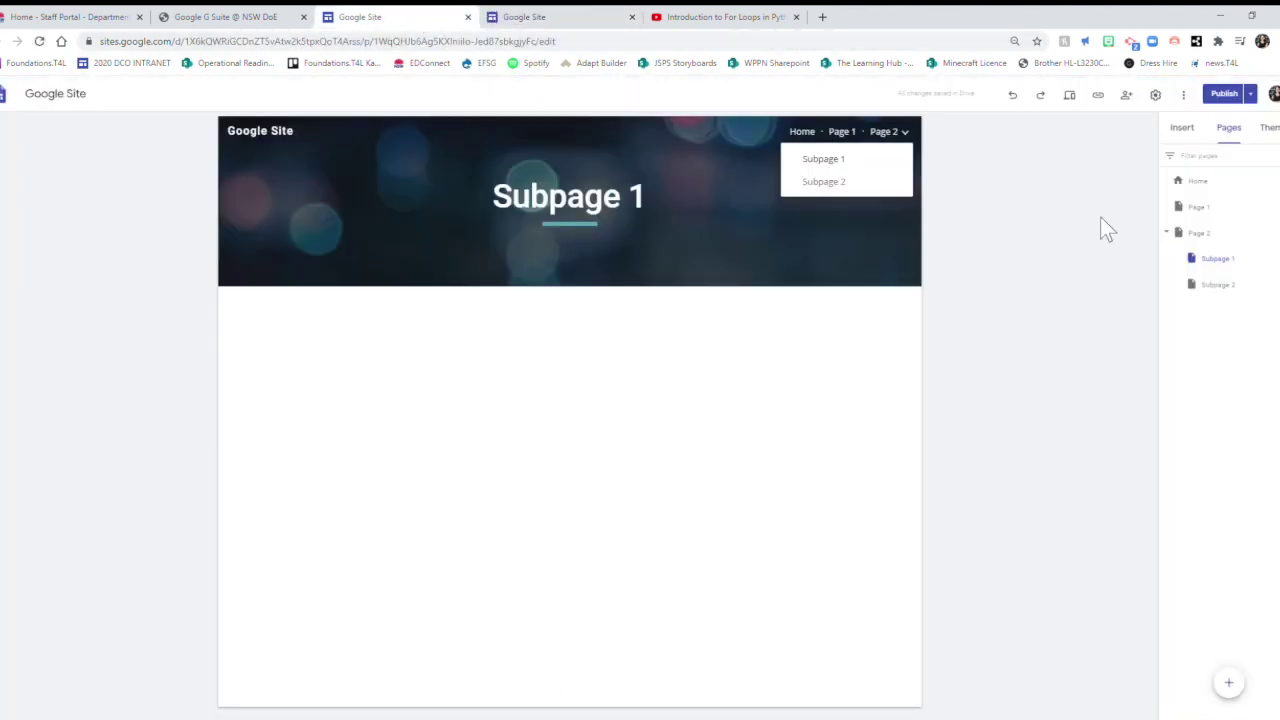
Switch between the published site and editor tabs, ending back in the editor.
mouse_move(340, 255)
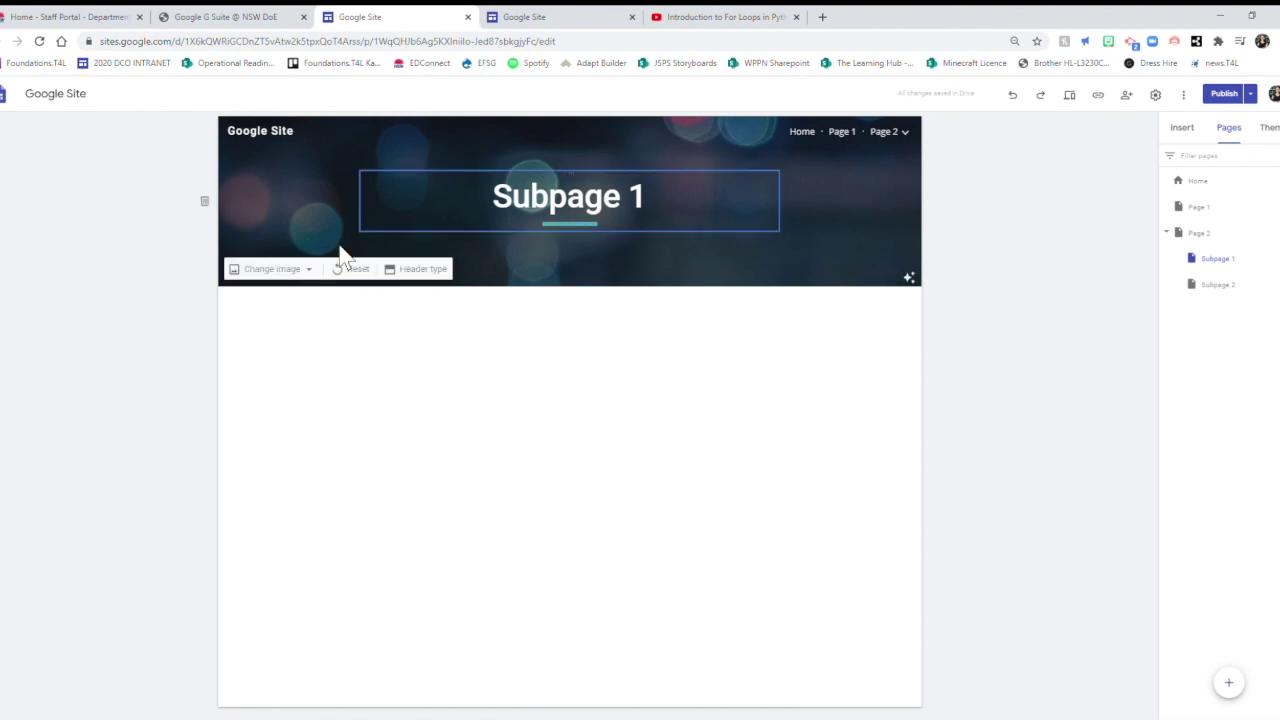
left_click(560, 17)
left_click(393, 17)
left_click(560, 17)
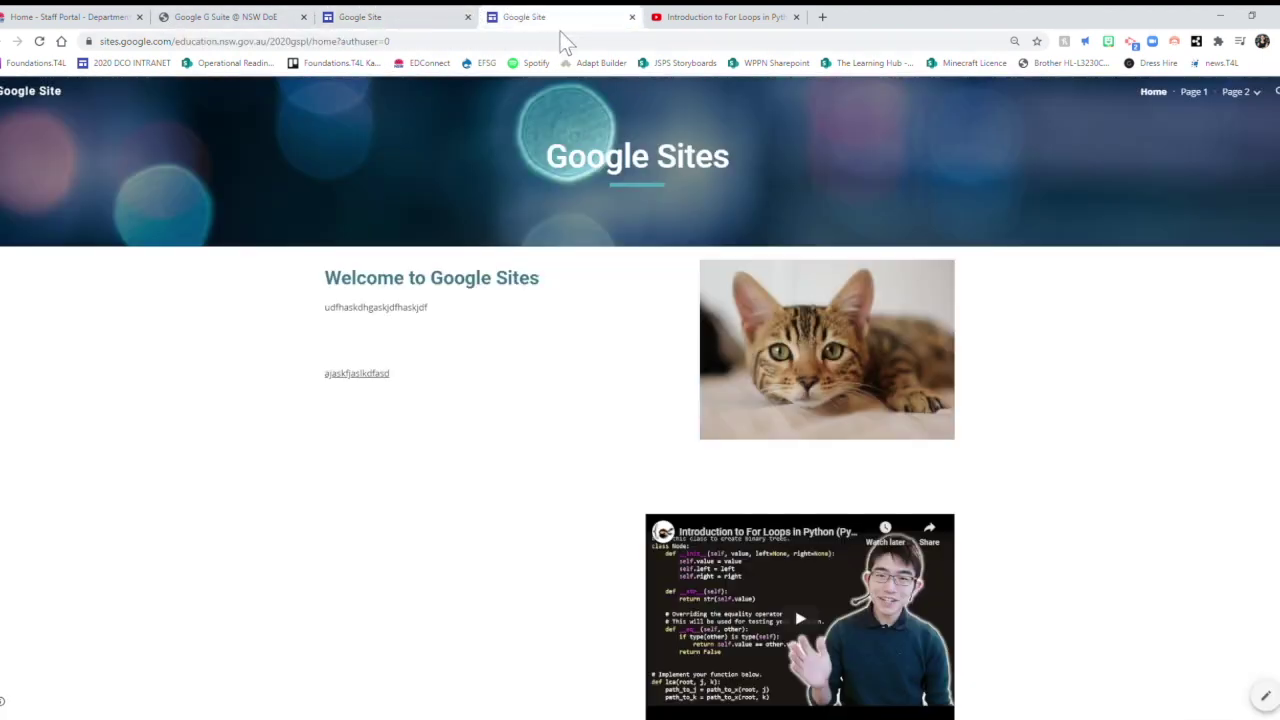
left_click(394, 18)
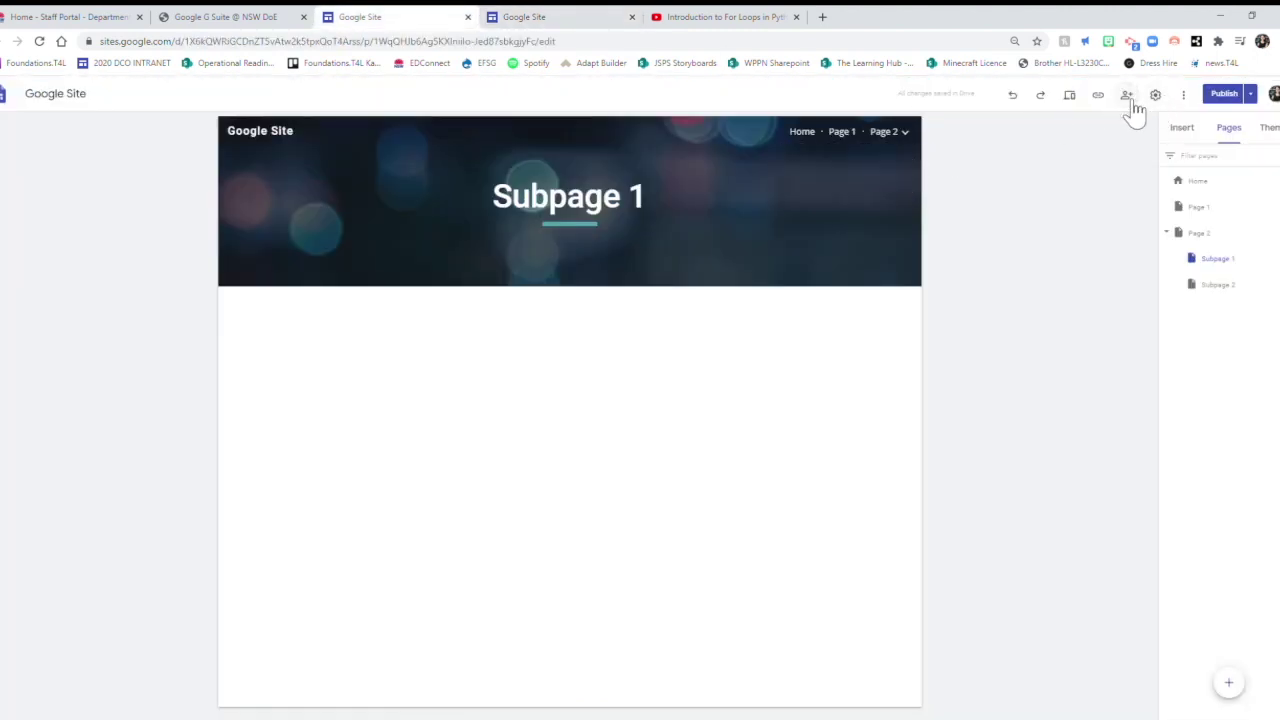
Enter a collaborator's name in the sharing options, then cancel without adding them.
left_click(1128, 96)
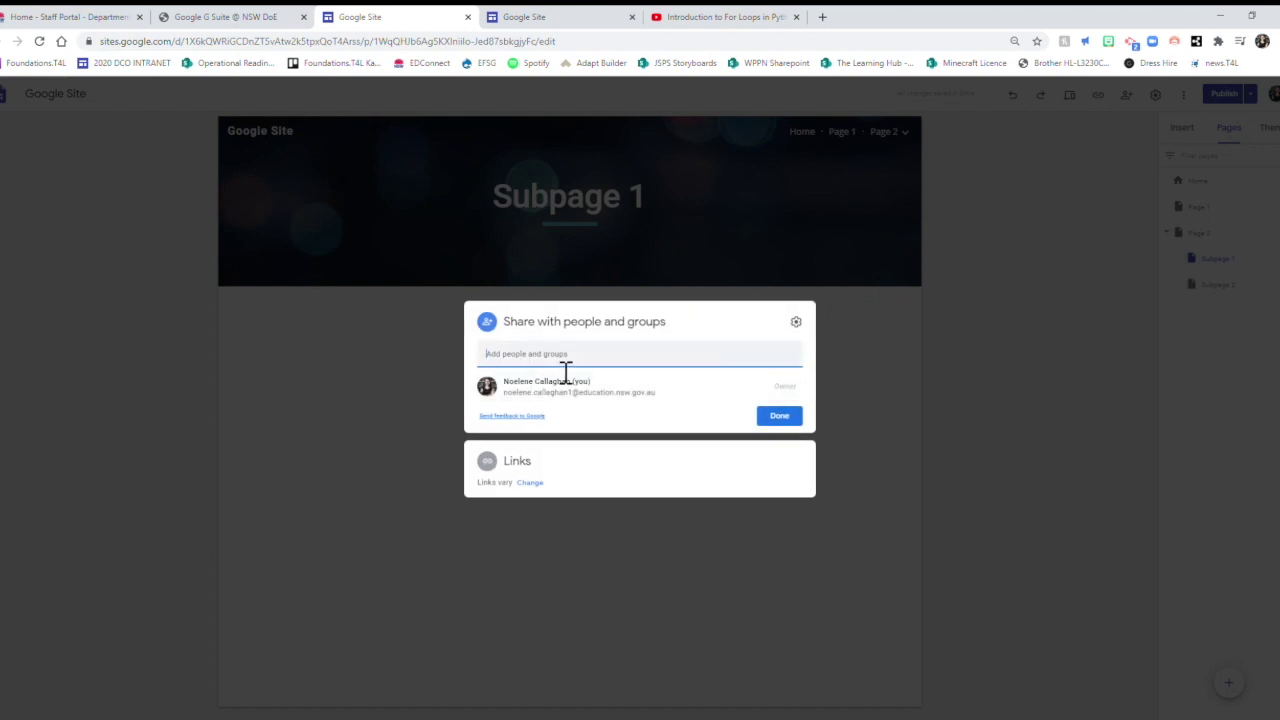
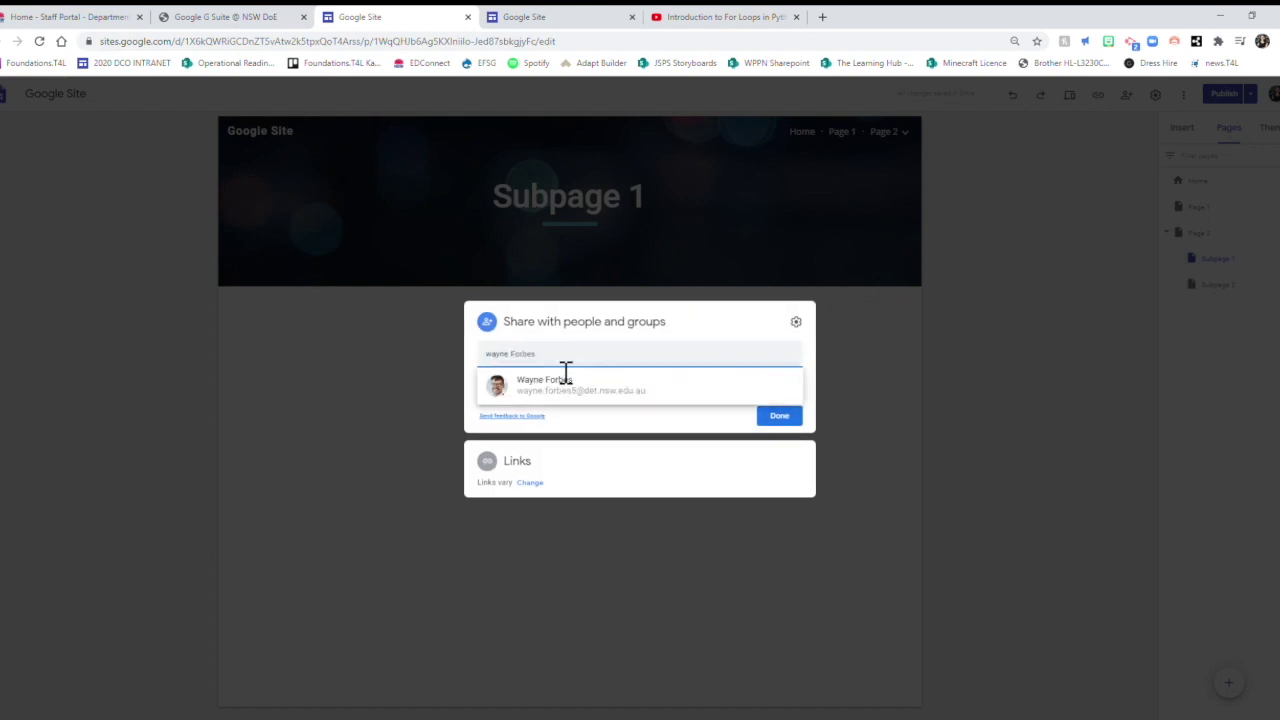
left_click(563, 384)
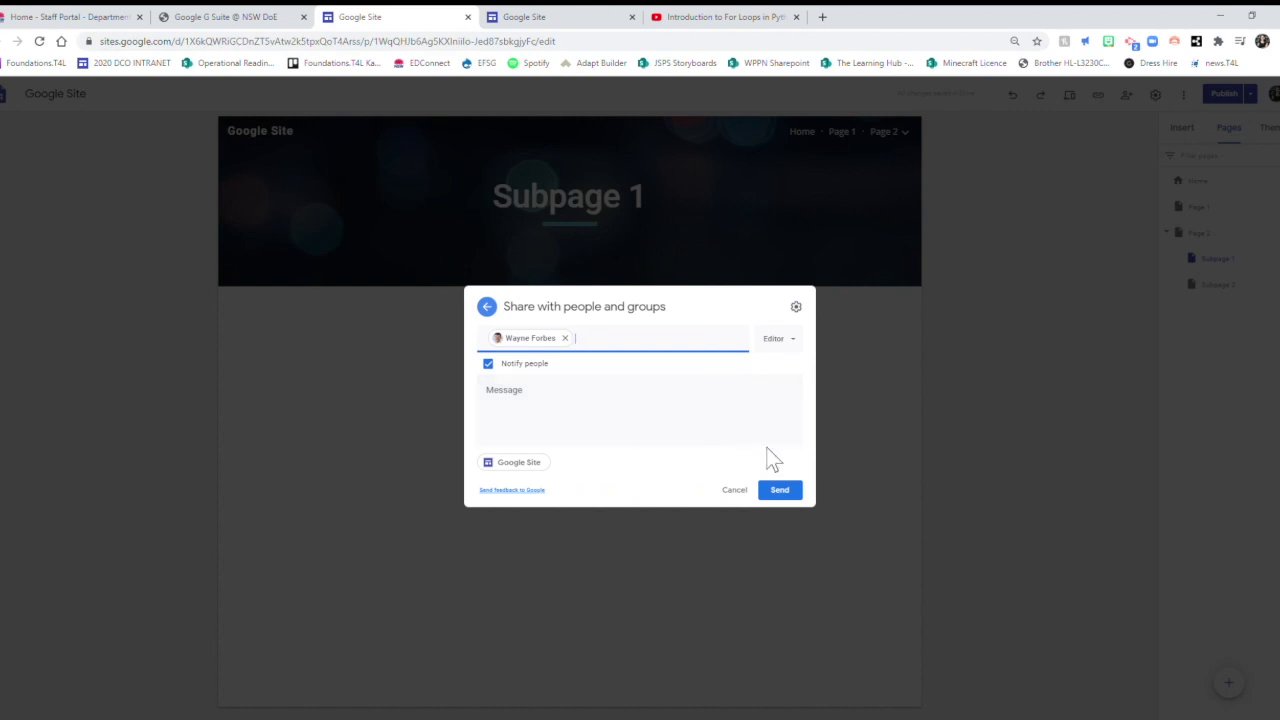
left_click(750, 492)
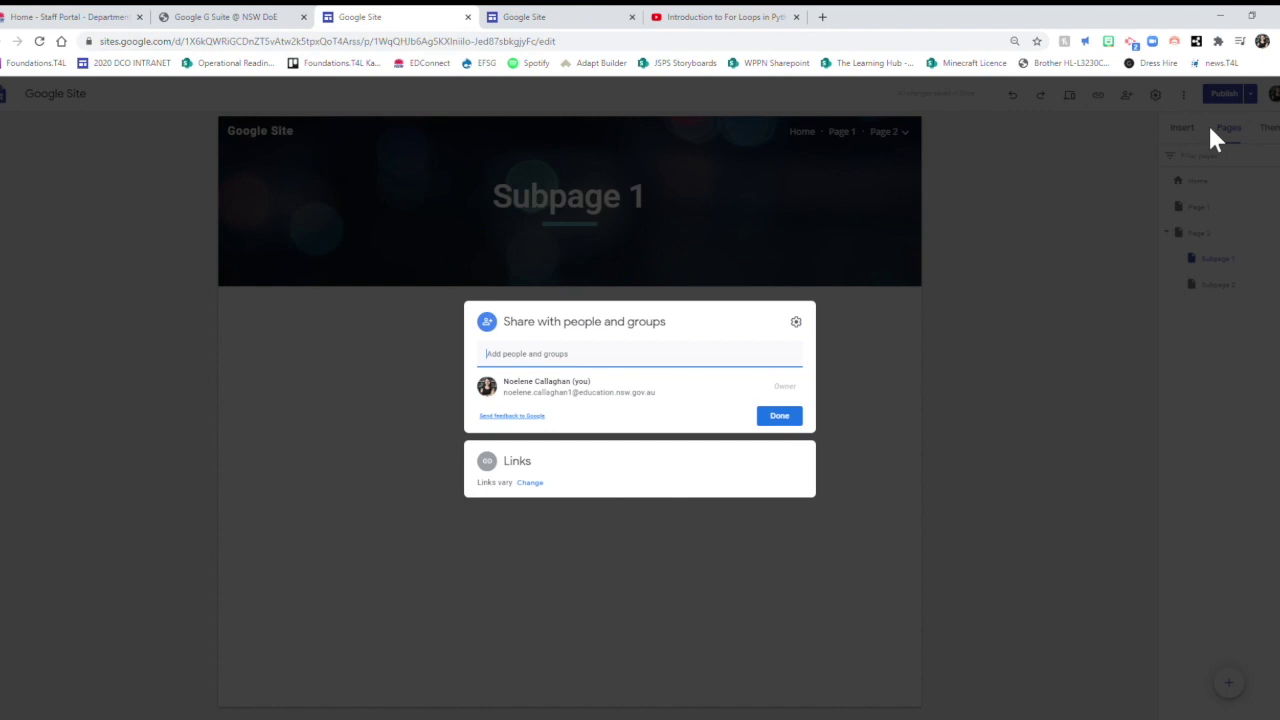
left_click(1002, 358)
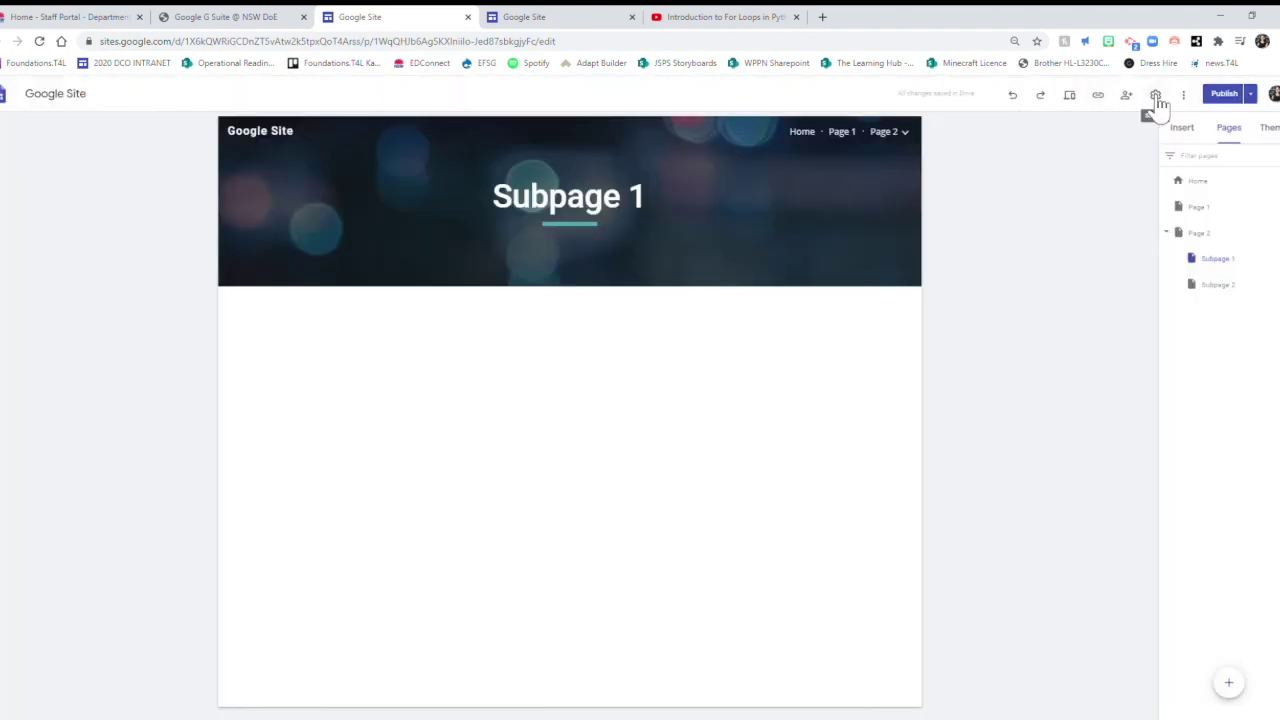